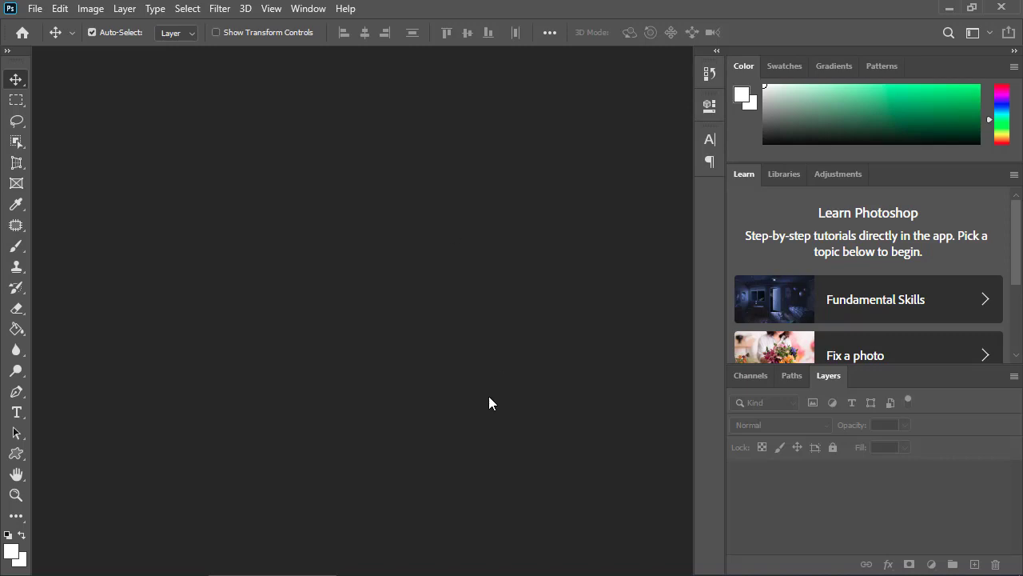
Open the handbag image maxresdefault from the Downloads folder.
click(38, 9)
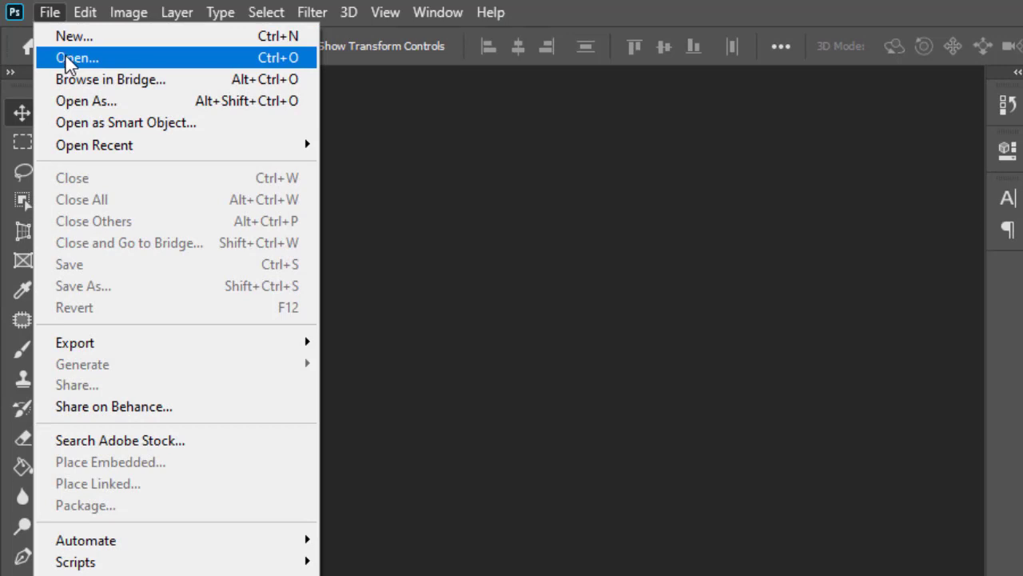
click(112, 66)
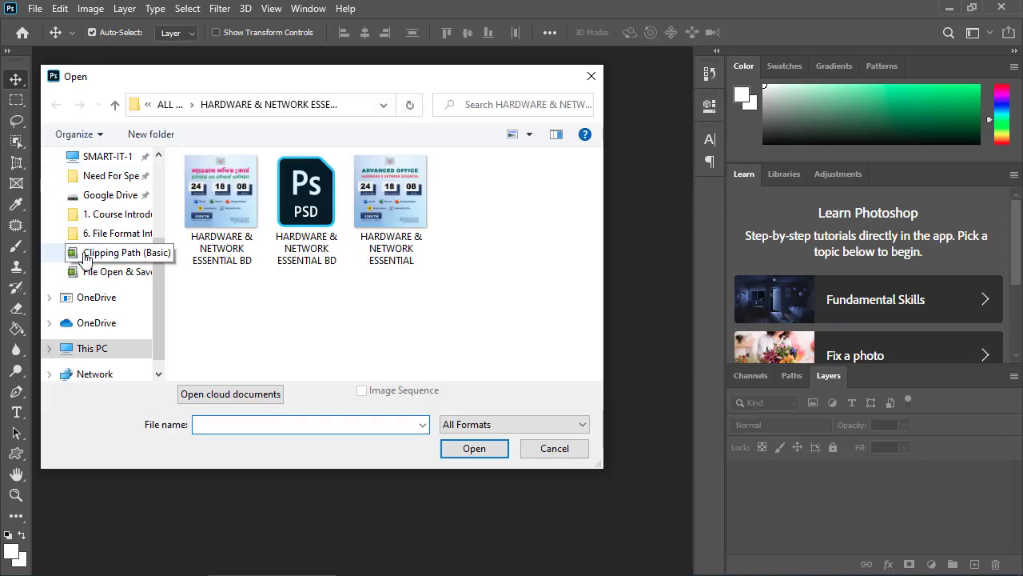
scroll(92, 240, up, 1)
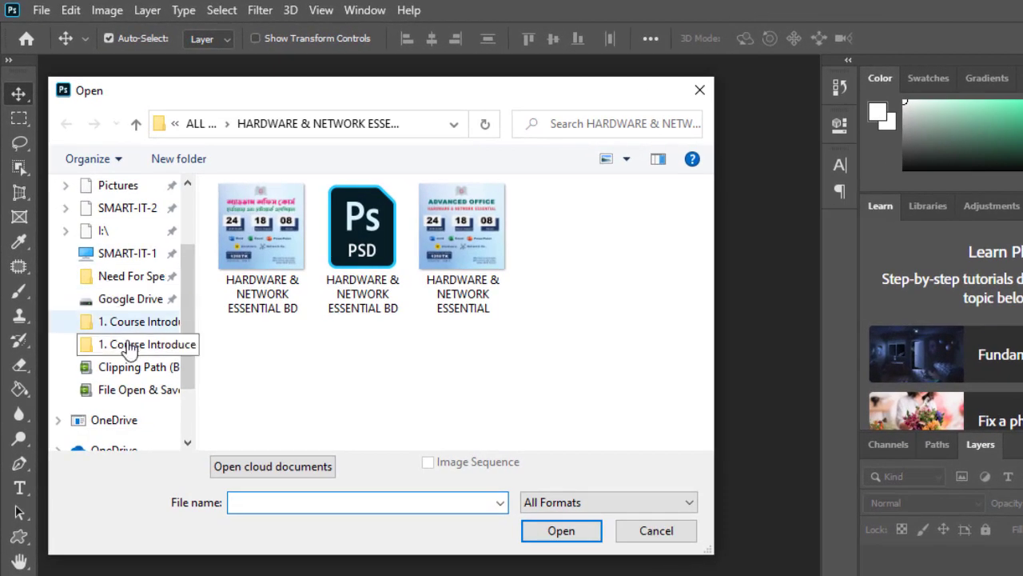
scroll(132, 282, up, 1)
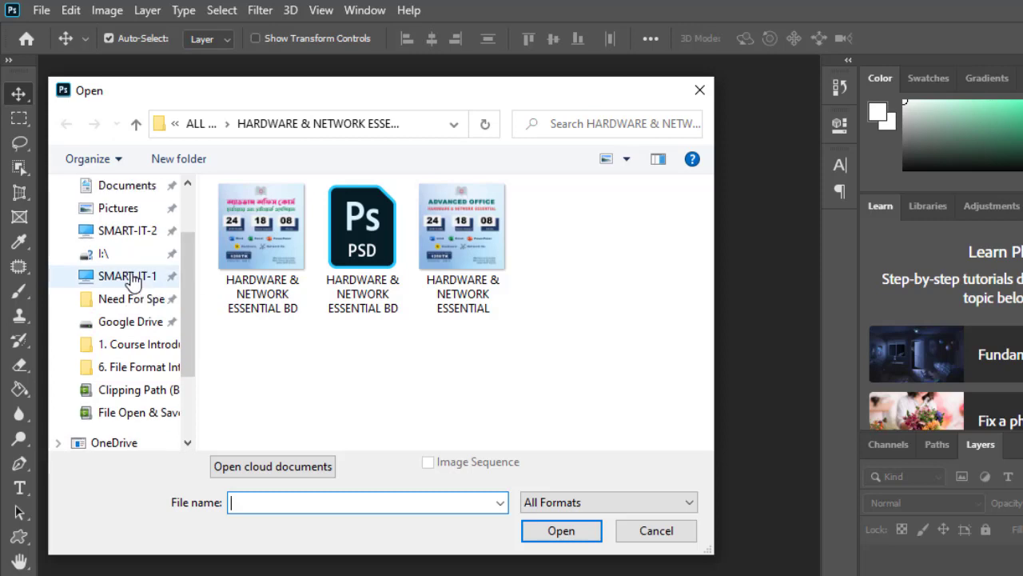
scroll(130, 276, up, 2)
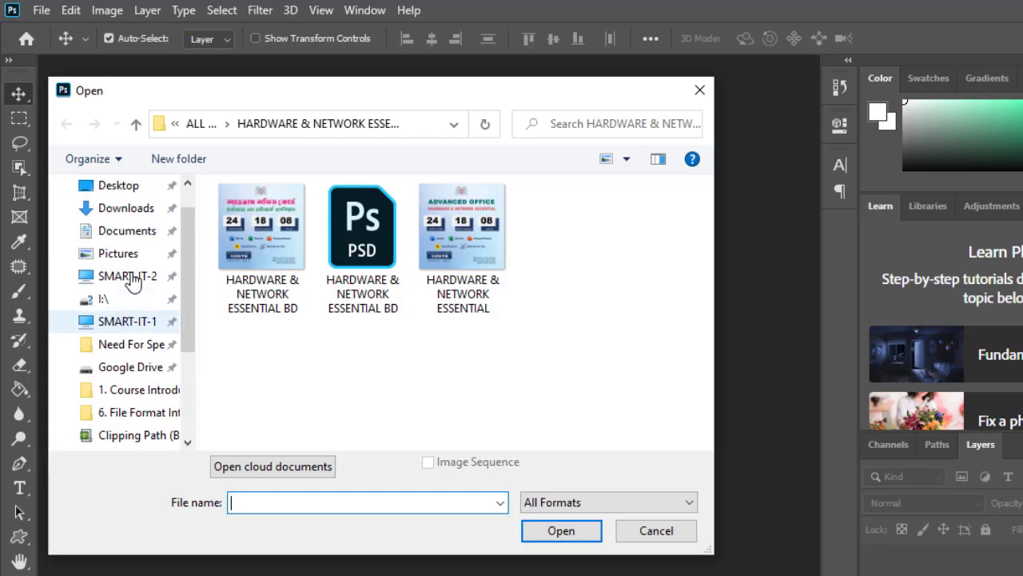
click(125, 211)
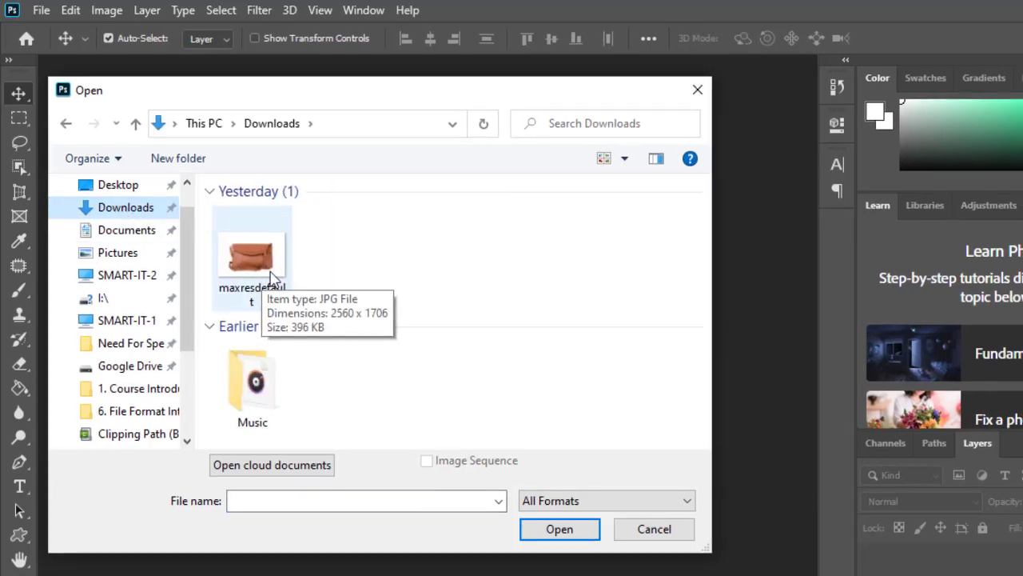
click(278, 272)
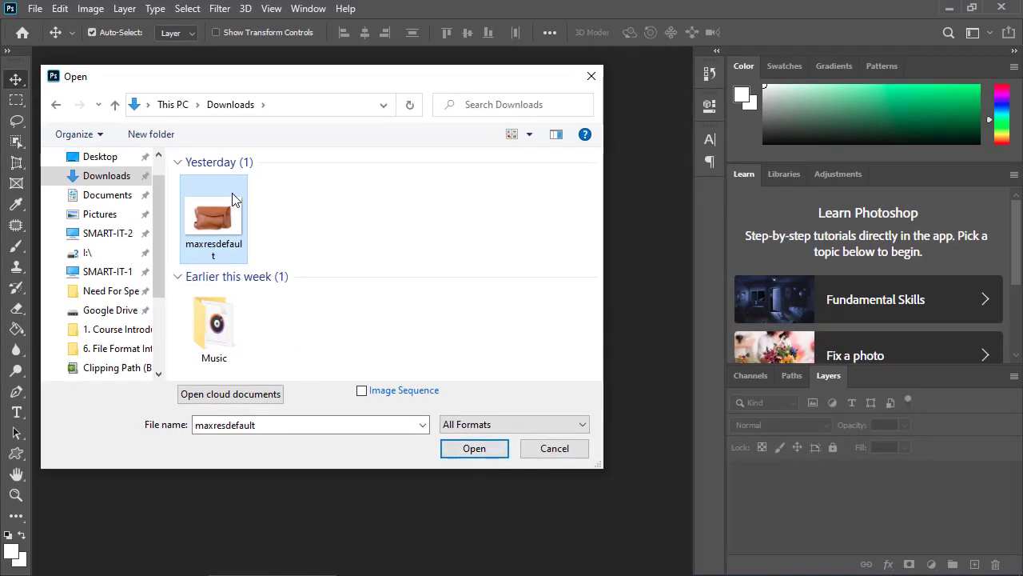
click(480, 454)
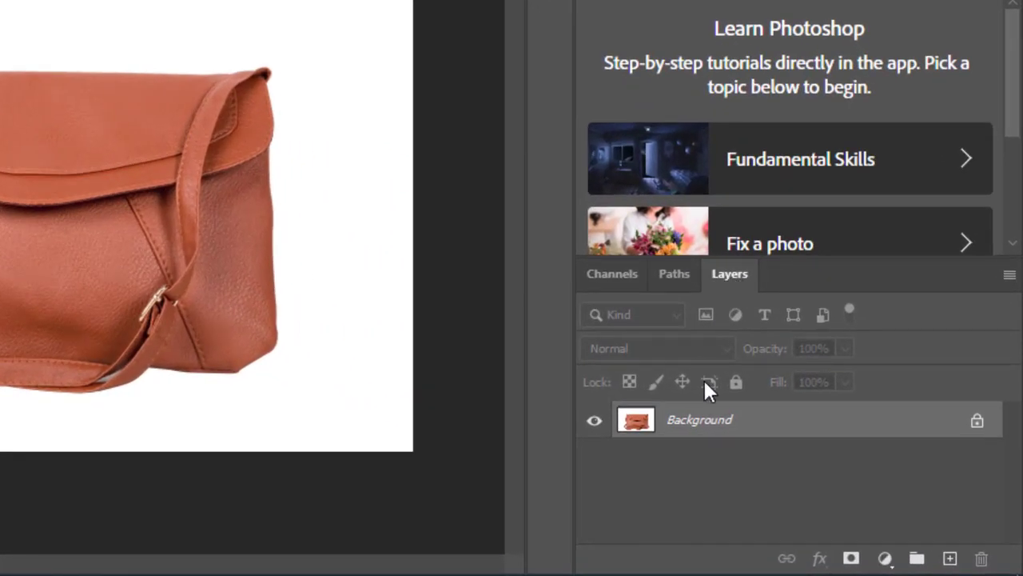
Detach the Channels panel from the Paths and Layers group and close it.
click(686, 275)
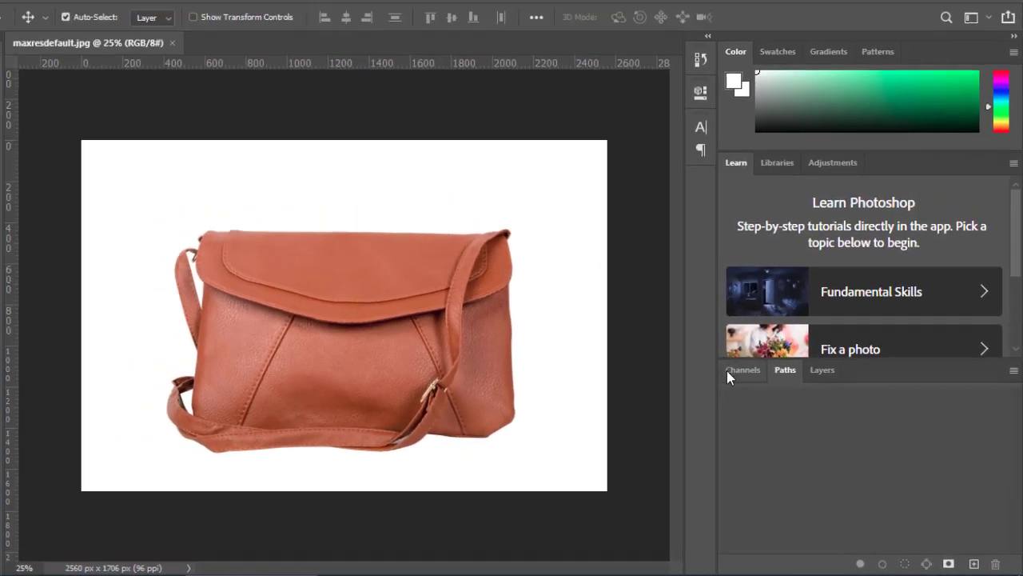
click(612, 273)
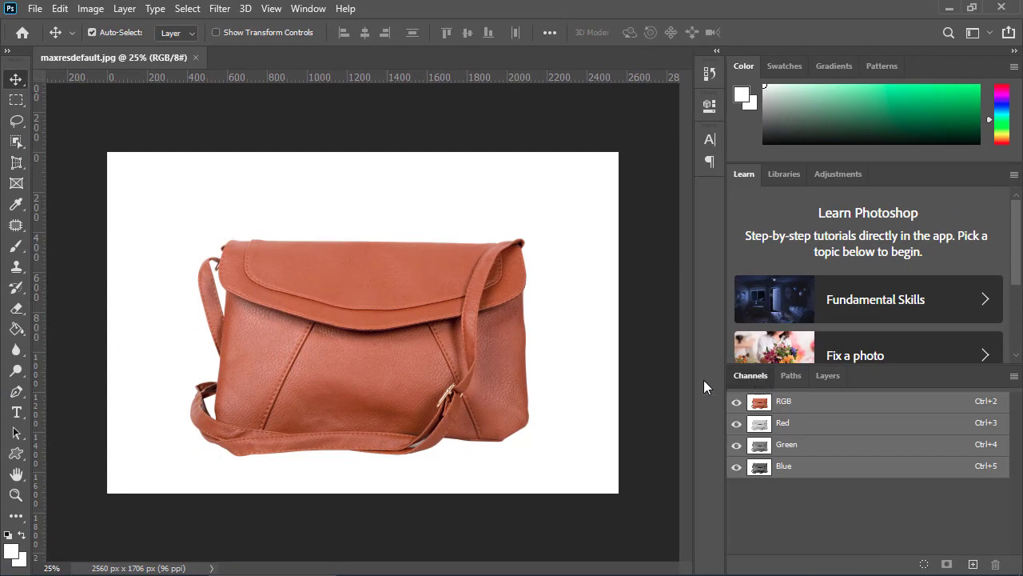
drag(704, 386, 487, 302)
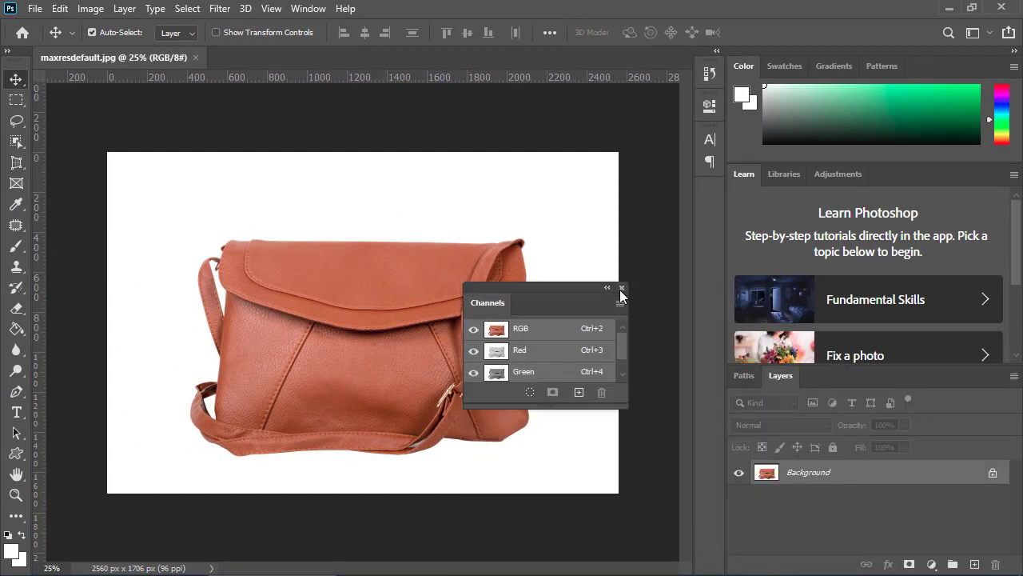
click(623, 287)
Dock the History panel with Paths and Layers, and close the Learn, Libraries and Adjustments panel group.
drag(710, 72, 860, 363)
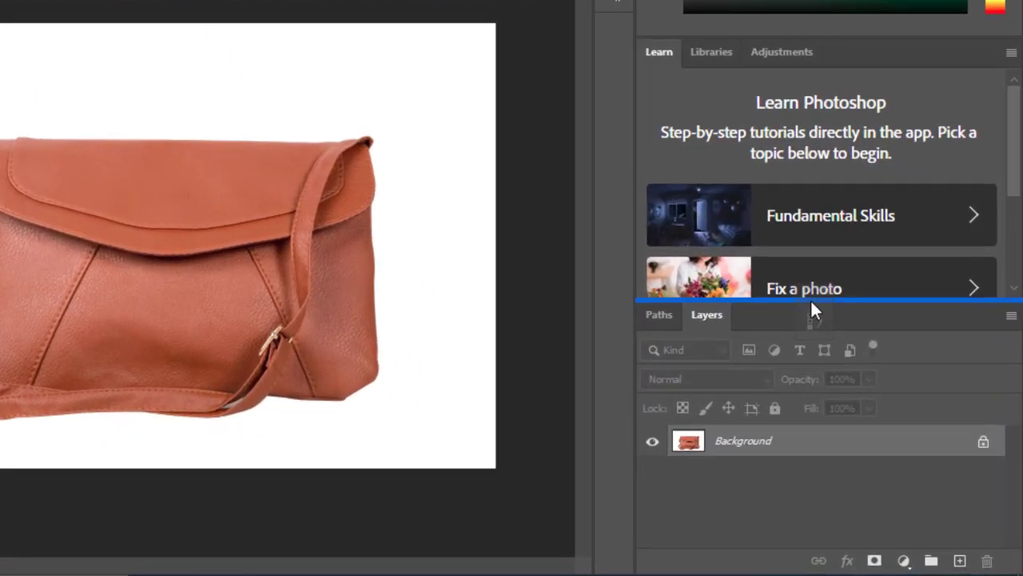
drag(812, 301, 809, 308)
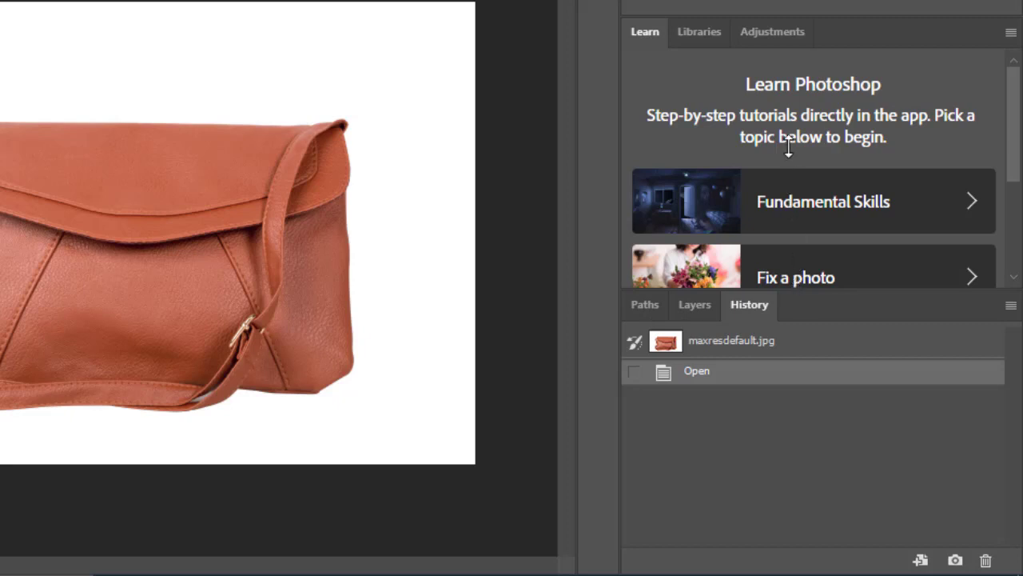
click(1011, 33)
click(960, 64)
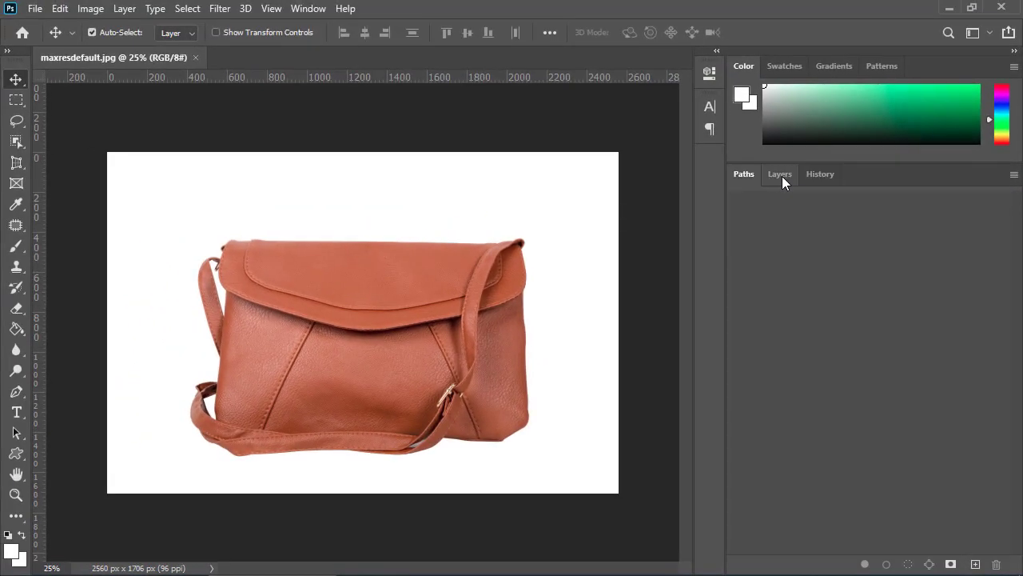
Unlock the Background layer of the handbag image and expand the toolbar to two columns.
click(710, 64)
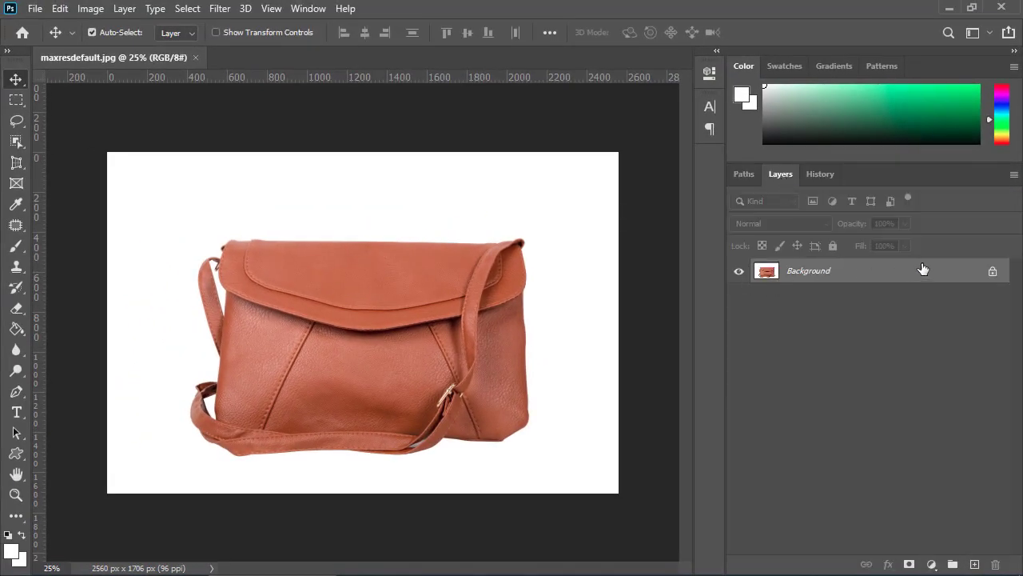
click(993, 272)
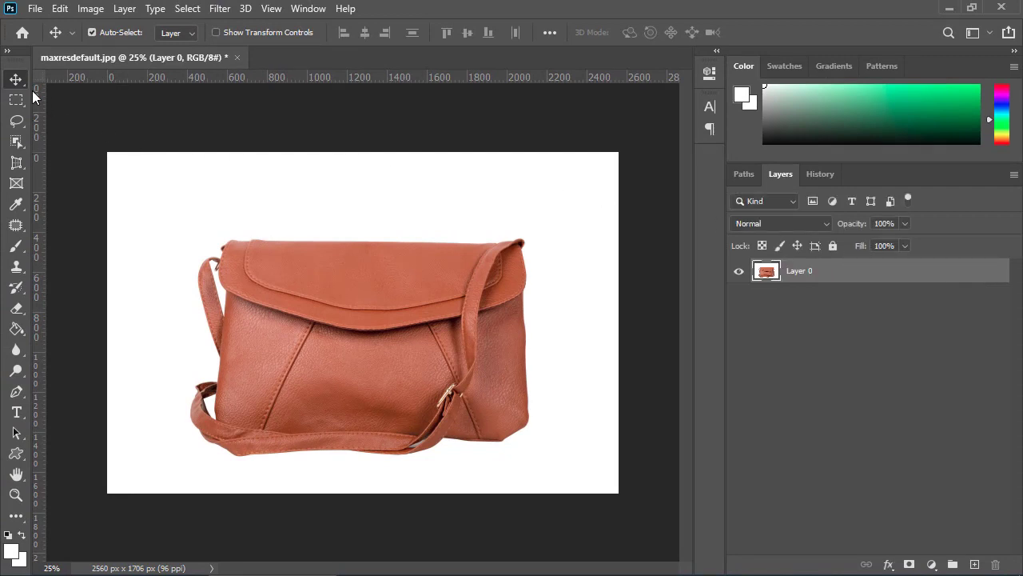
click(6, 51)
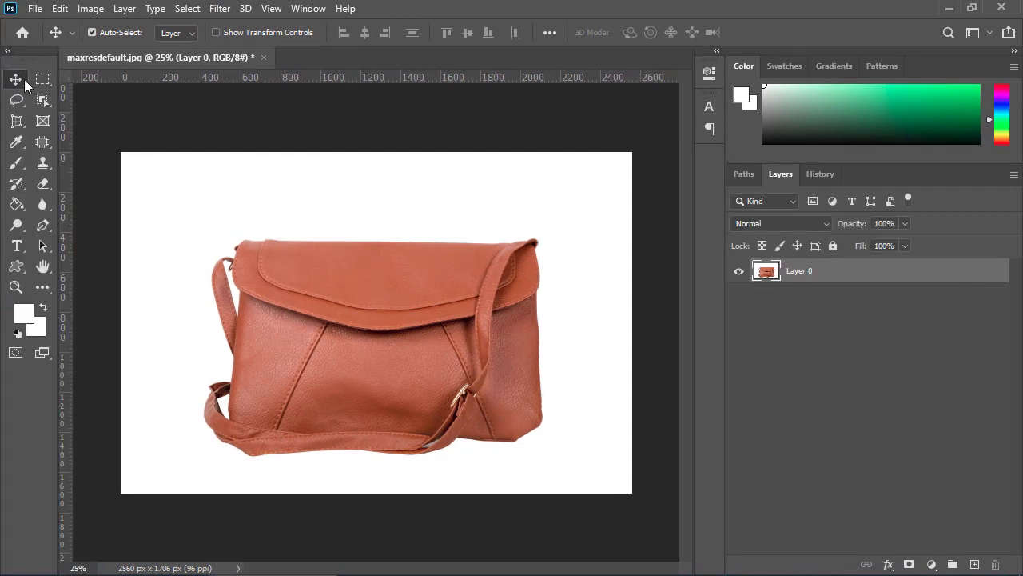
Examine the stitching on the bag's front flap at up to 200% magnification and return to the whole image at 25%.
key(v)
key(ctrl)
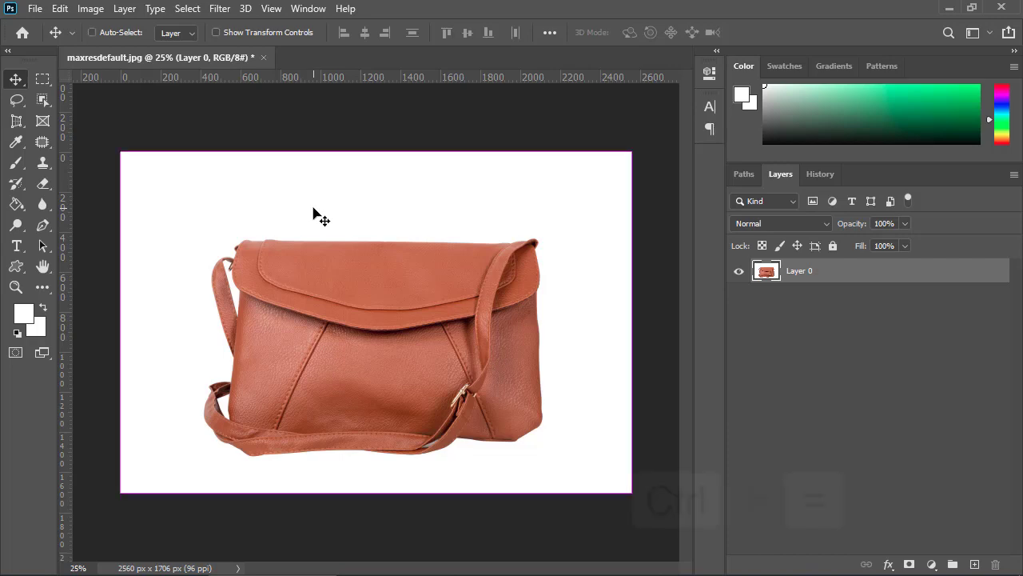
key(ctrl+equal)
key(ctrl+equal)
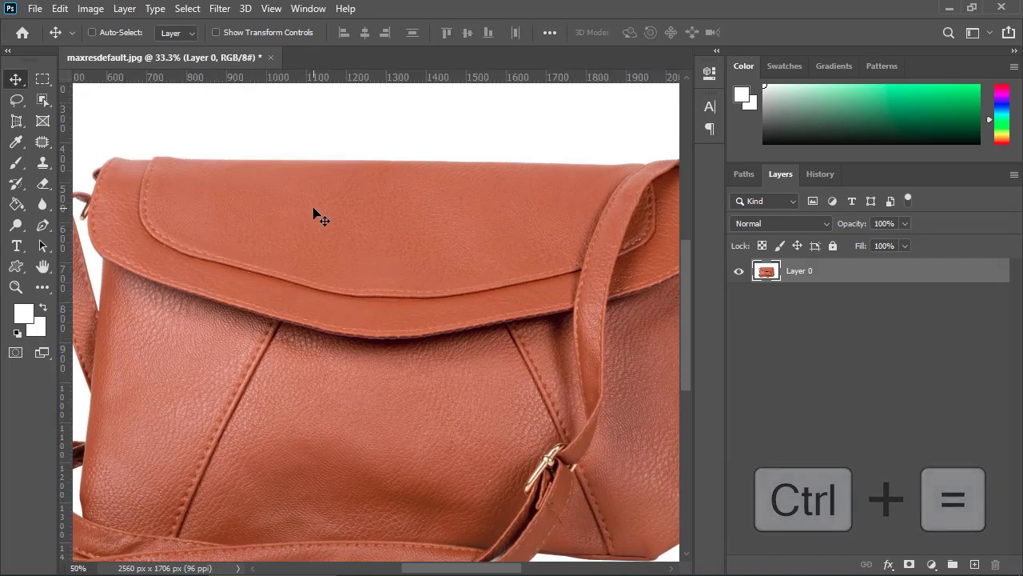
key(ctrl+equal)
key(ctrl+equal)
key(ctrl+equal)
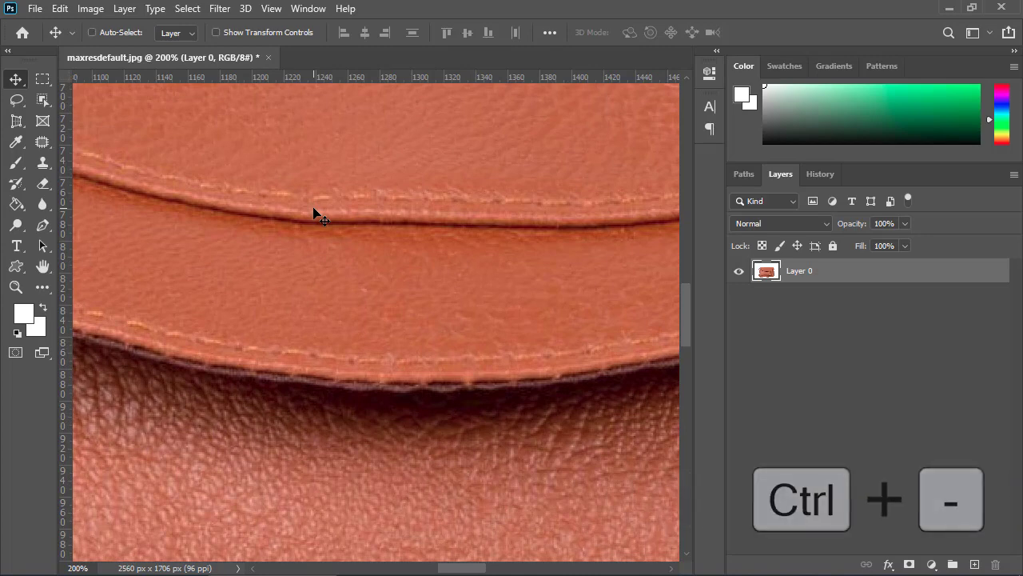
key(ctrl+minus)
key(ctrl+minus)
key(ctrl+minus)
key(ctrl+minus)
key(ctrl+minus)
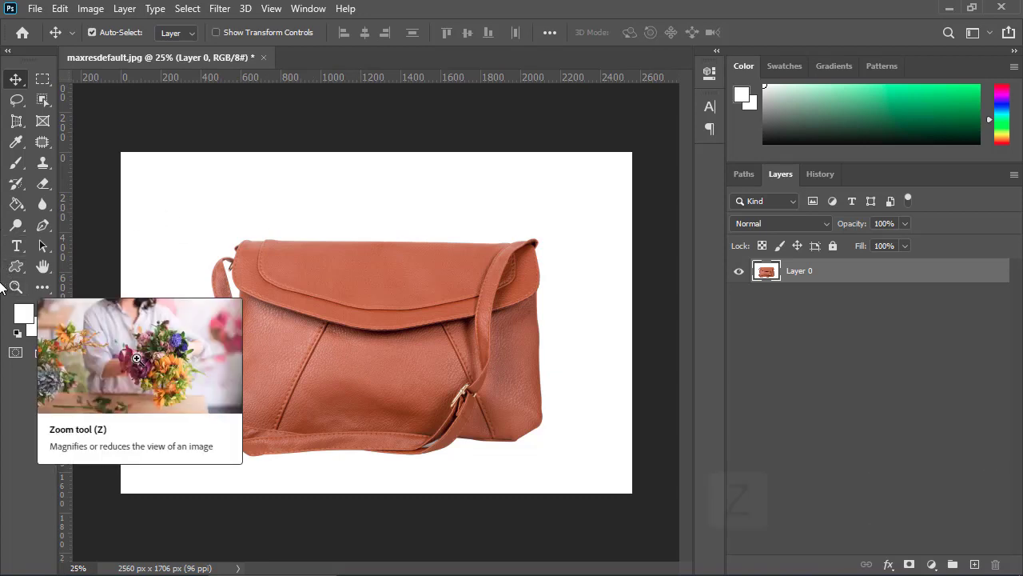
Examine the bag's upper-left corner and small loop with the Zoom tool at up to 300%, and zoom back out to 33.3%.
key(z)
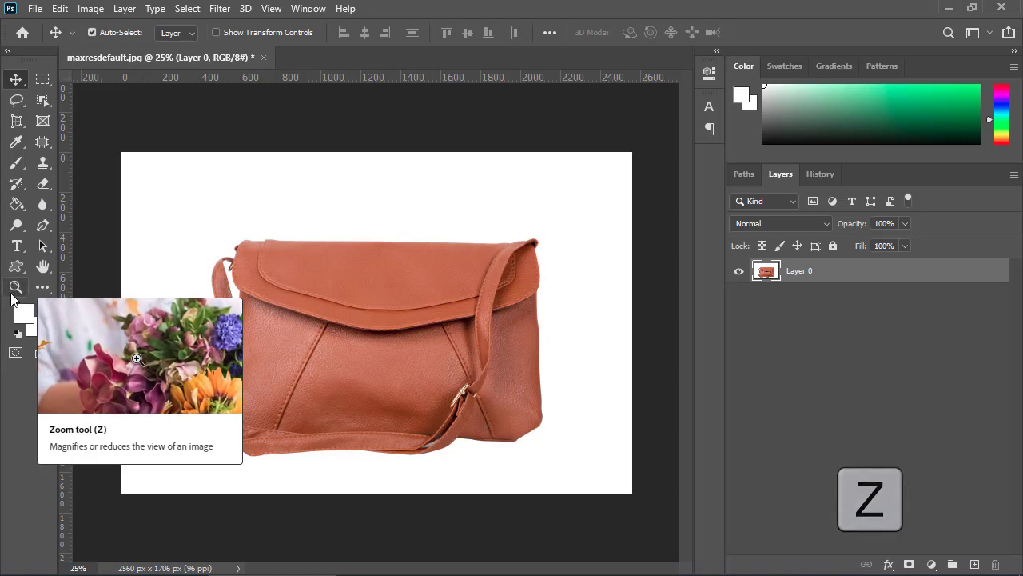
key(z)
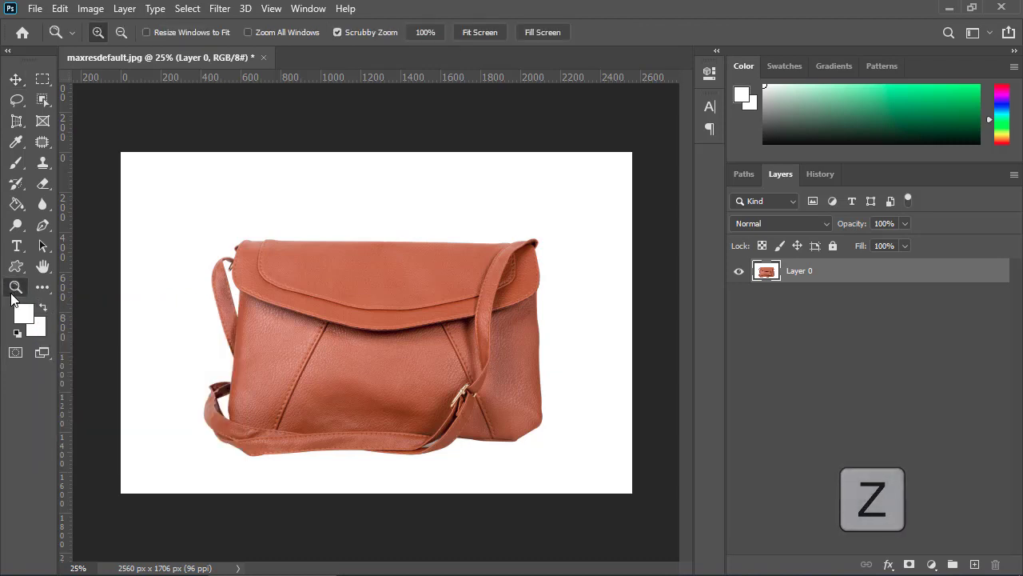
click(236, 252)
click(235, 252)
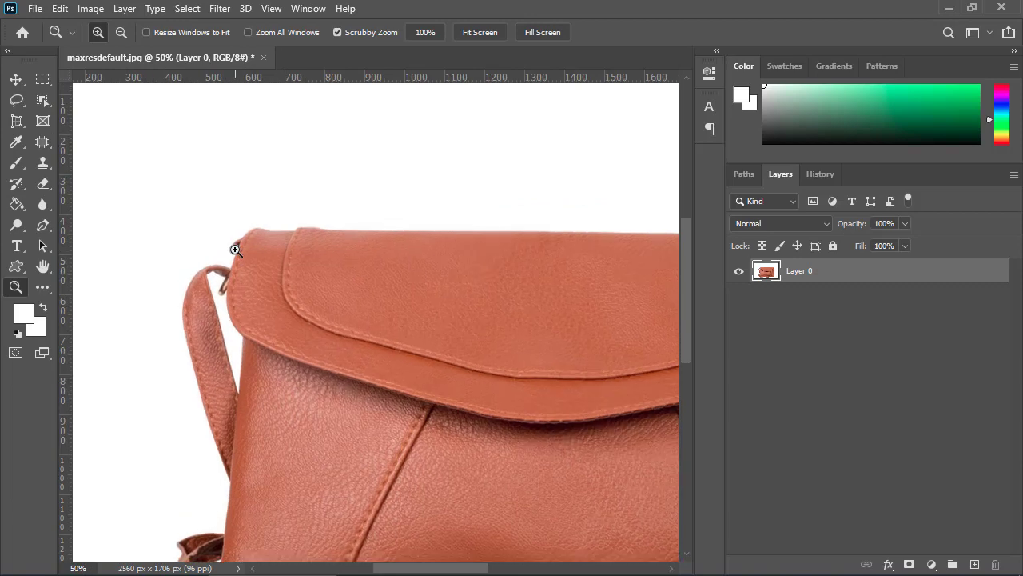
click(237, 245)
click(237, 244)
click(237, 244)
click(235, 243)
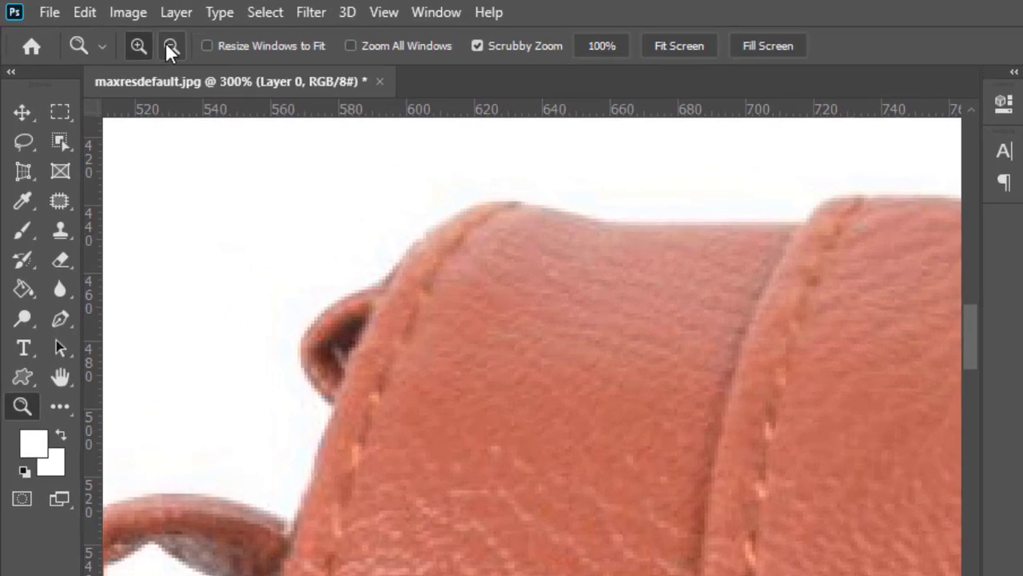
click(168, 46)
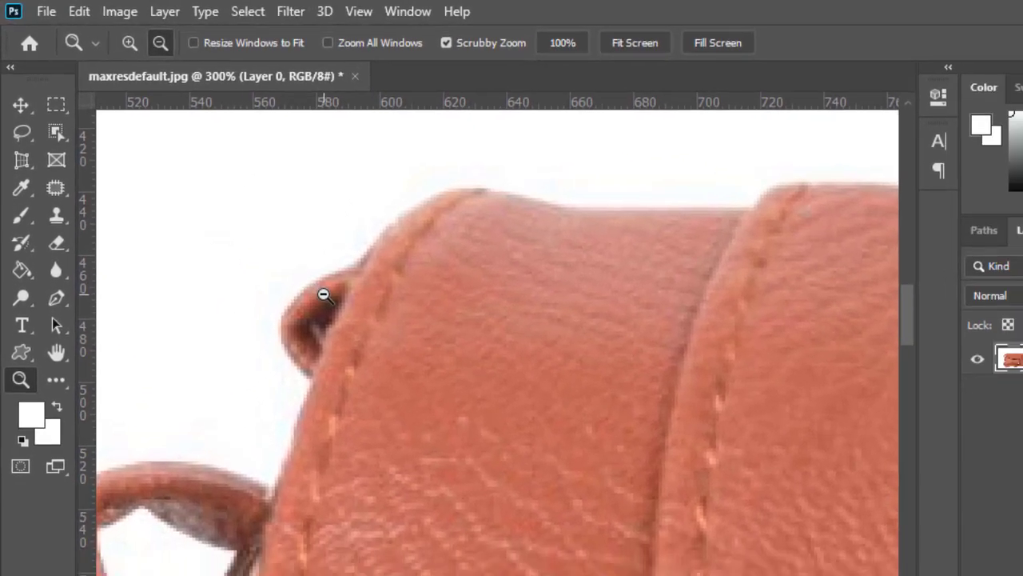
click(341, 310)
click(341, 310)
click(246, 223)
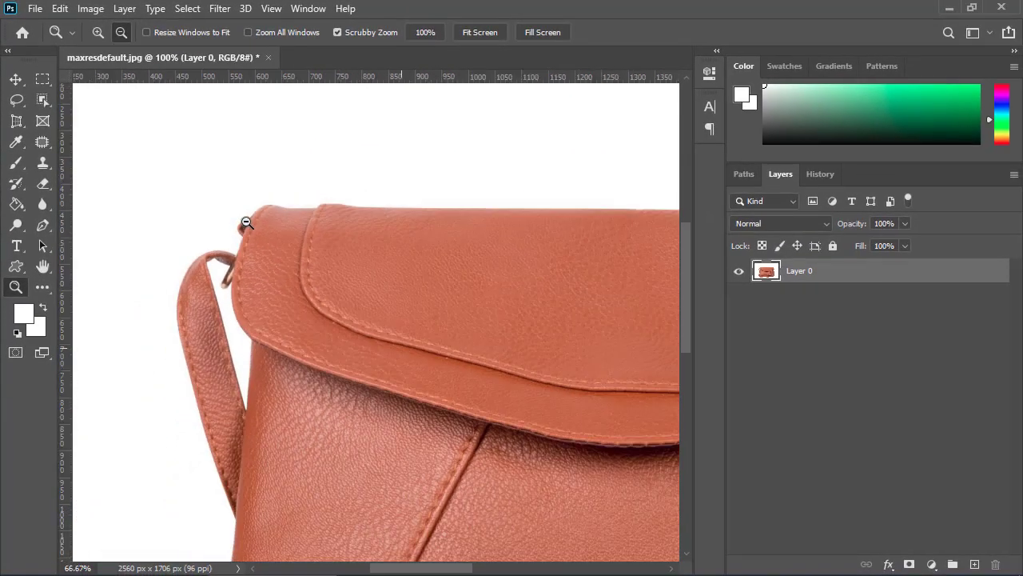
click(246, 221)
click(248, 218)
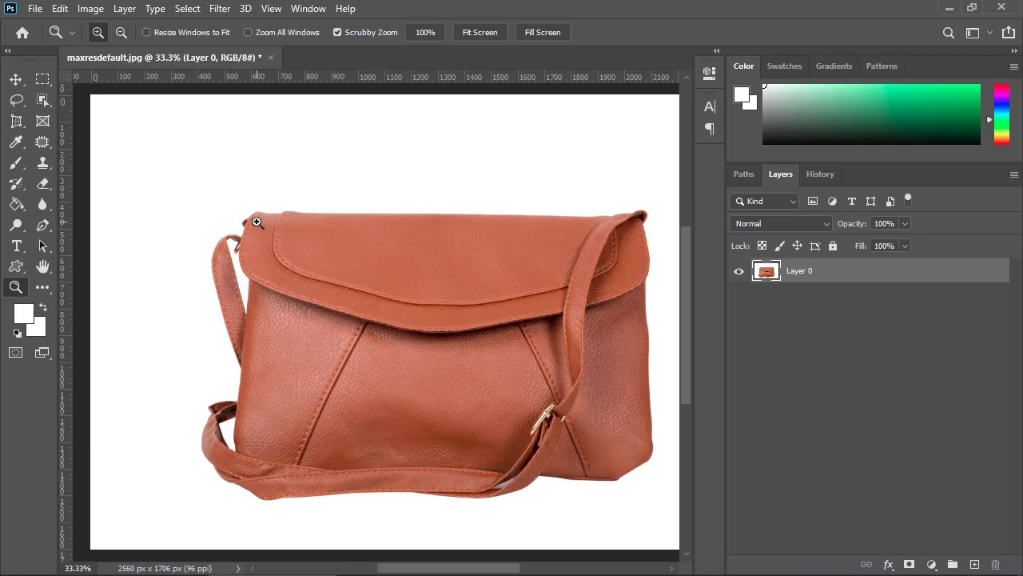
Examine the folded strap at the bag's lower left at up to 300%, return to 25%, and switch to the Move tool.
key(alt)
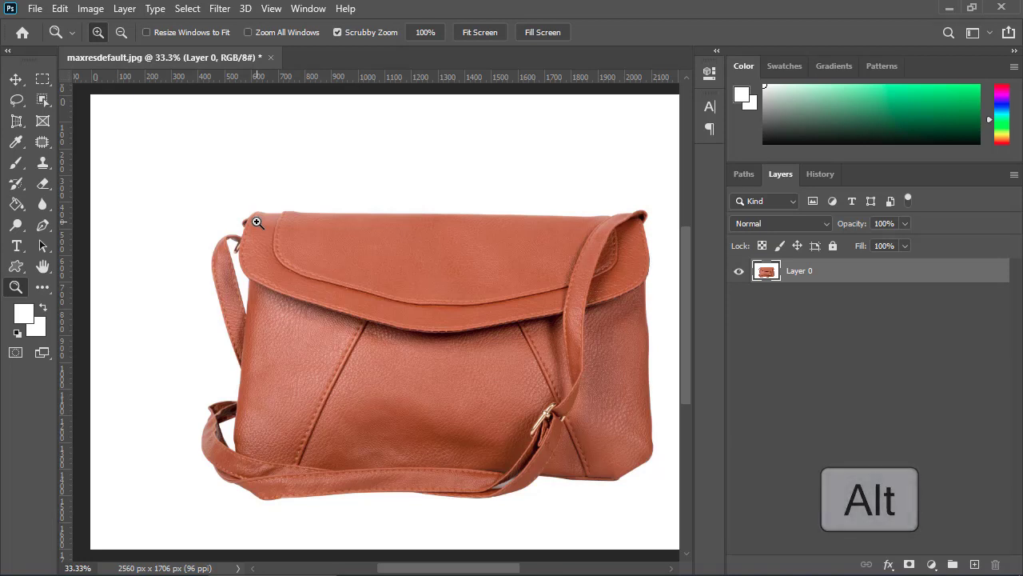
key(alt)
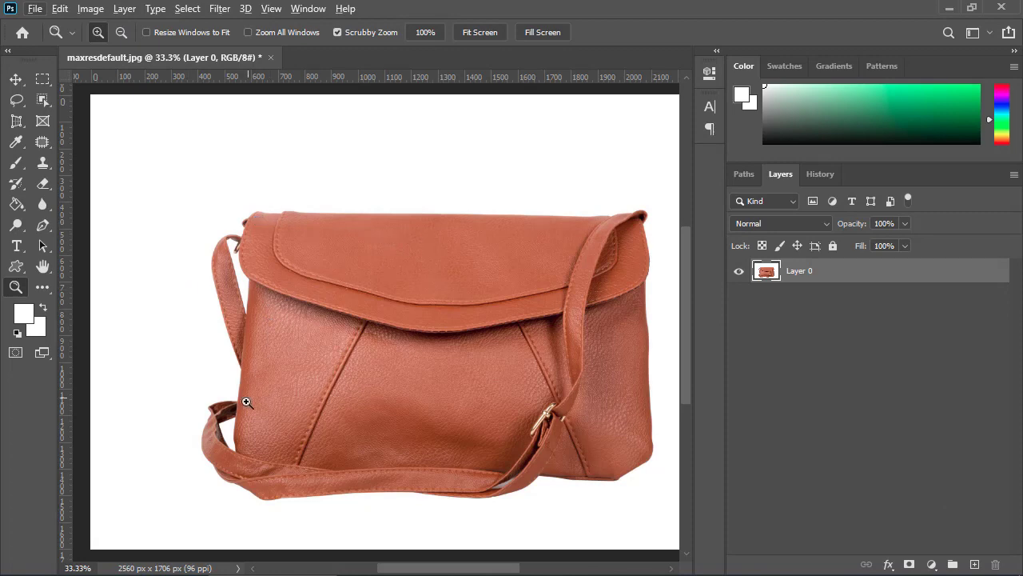
click(212, 399)
click(213, 401)
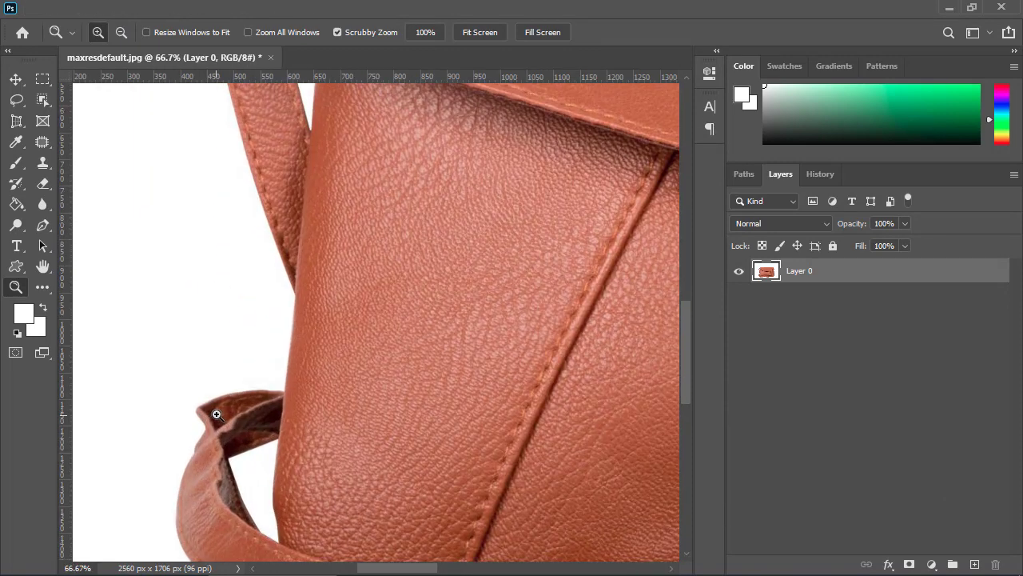
click(215, 403)
click(214, 404)
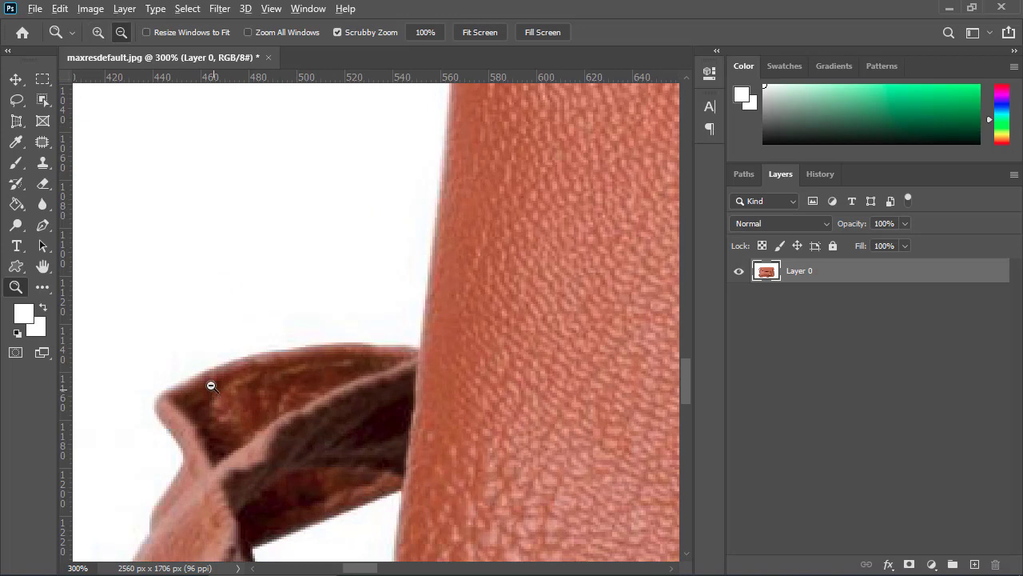
alt+click(212, 383)
alt+click(212, 382)
alt+click(212, 382)
alt+click(212, 382)
alt+click(212, 382)
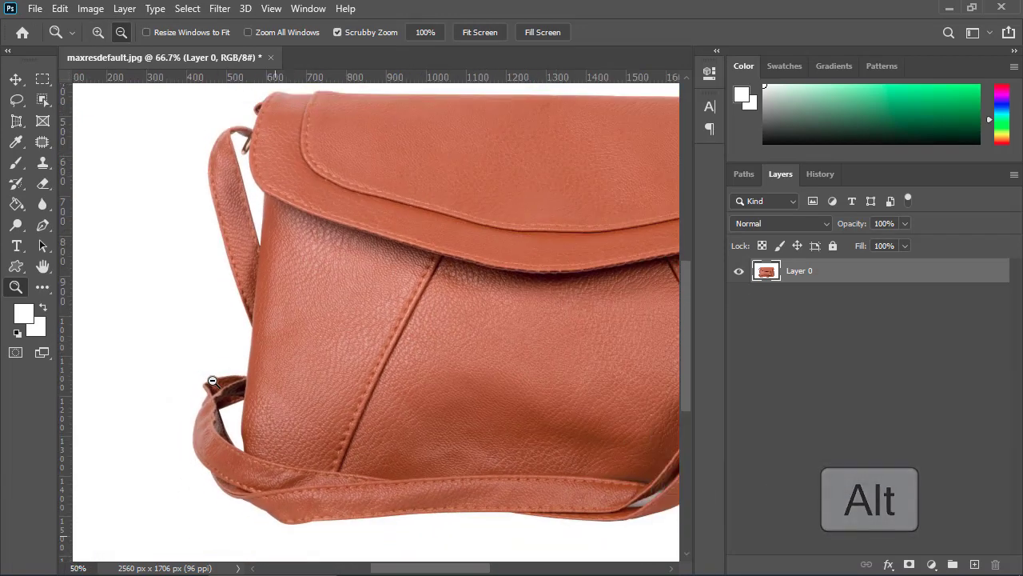
alt+click(212, 382)
alt+click(211, 381)
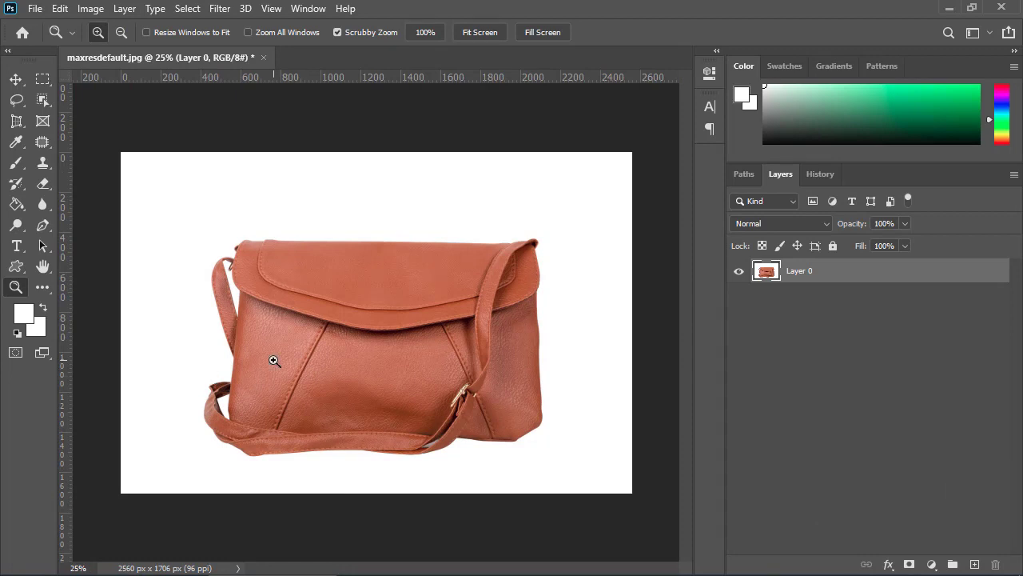
click(16, 79)
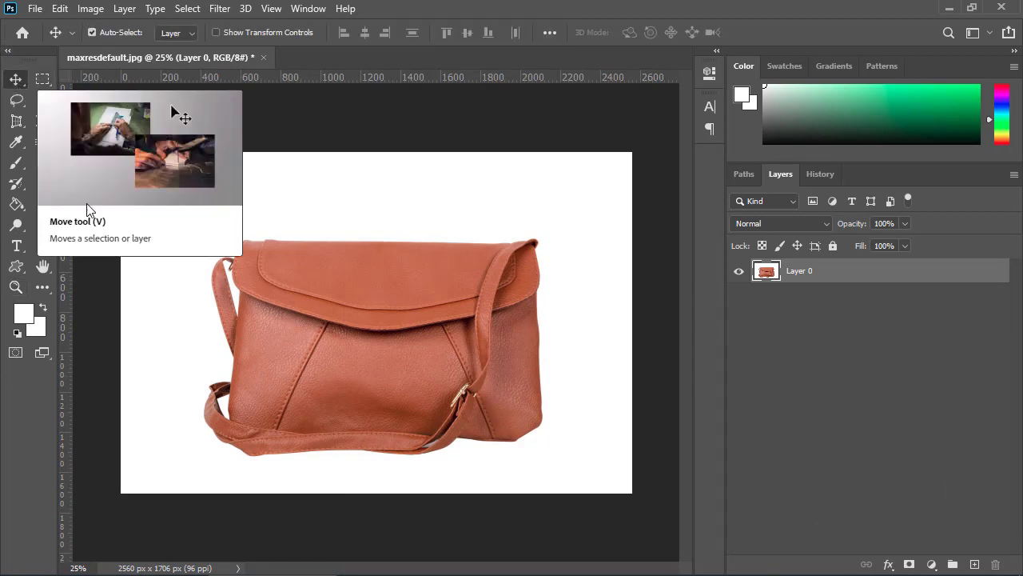
Activate the Freeform Pen tool and examine the bag's upper-right corner at up to about 115%, returning to the whole image at 22.7%.
click(43, 225)
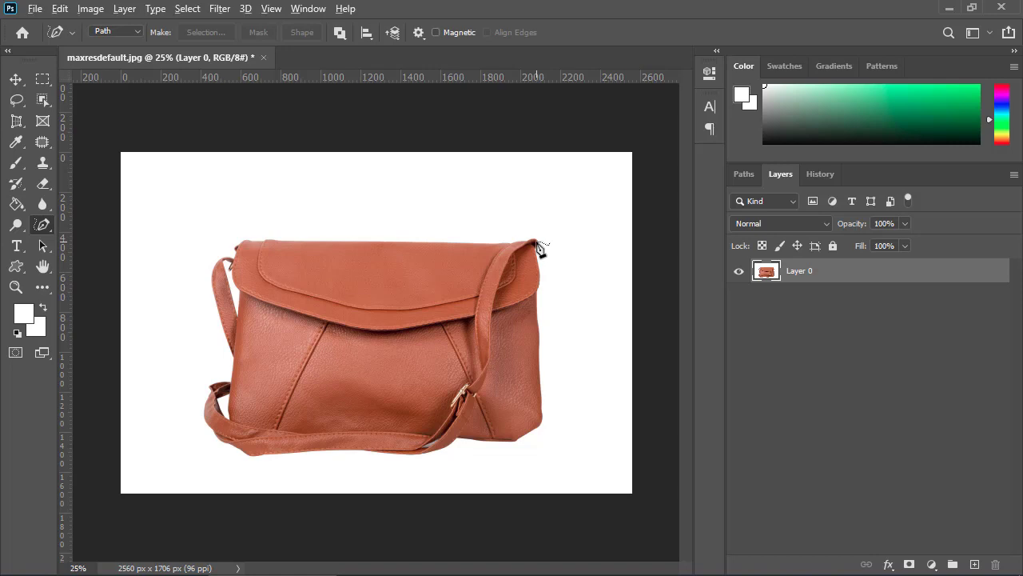
key(alt)
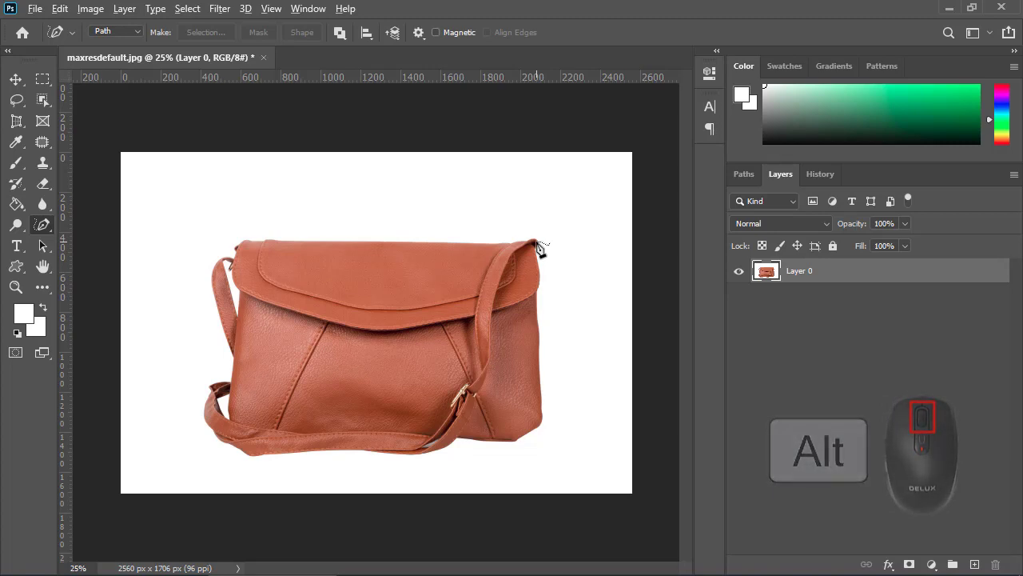
scroll(538, 249, up, 2)
scroll(538, 249, up, 2)
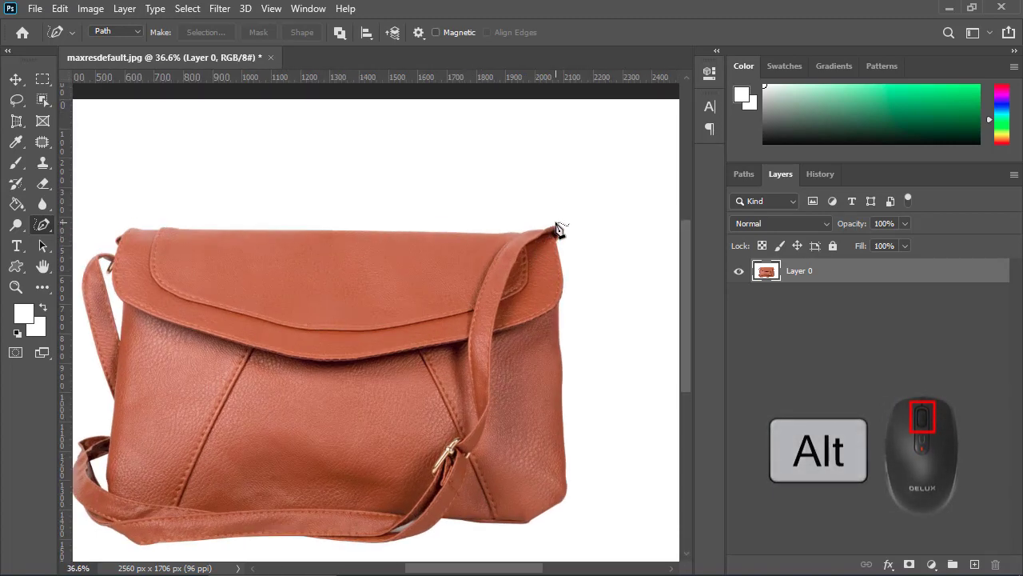
scroll(557, 240, up, 4)
scroll(557, 240, up, 3)
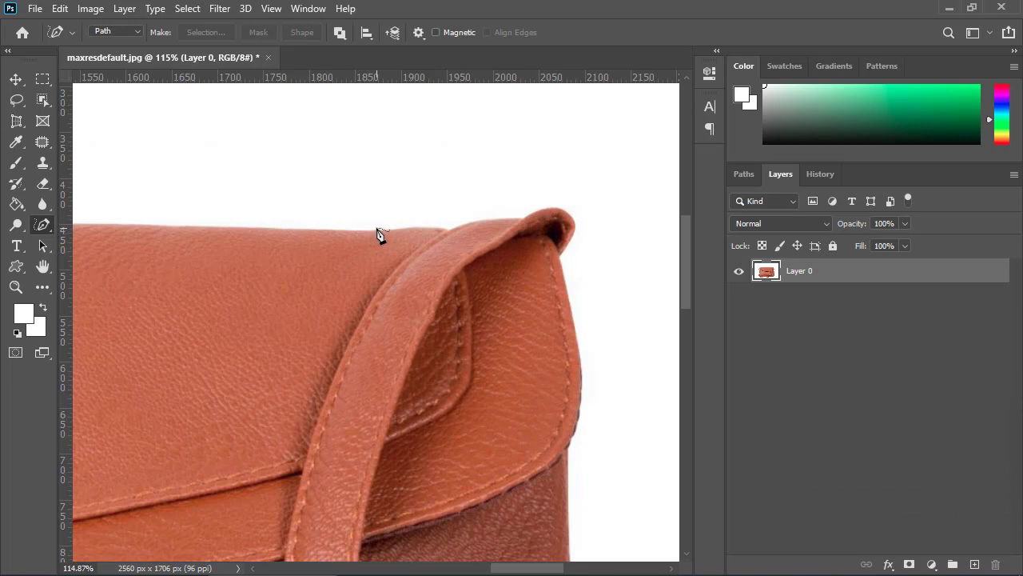
key(alt)
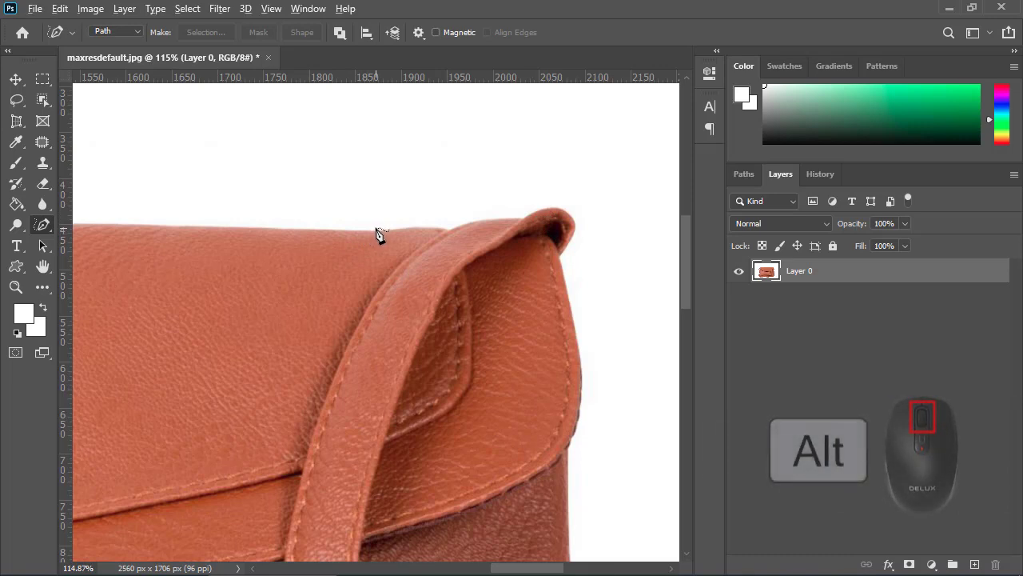
scroll(379, 234, down, 6)
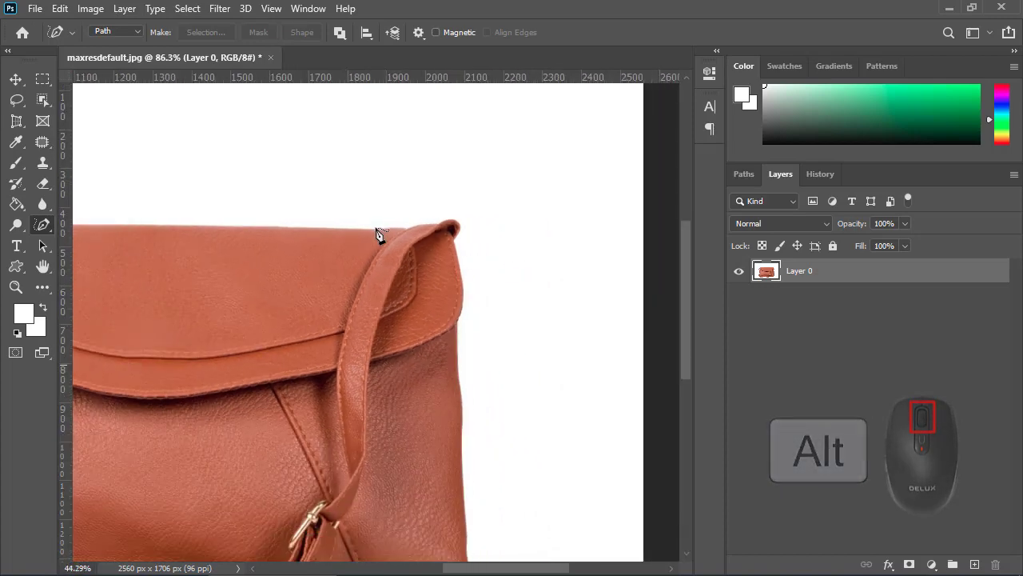
scroll(379, 234, down, 2)
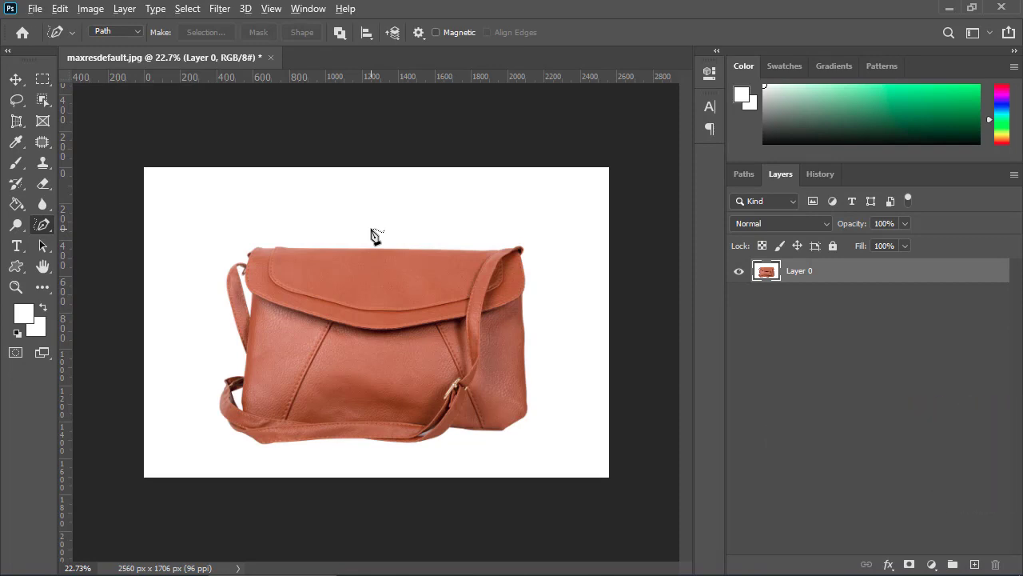
Examine the middle of the bag's top edge at up to 148%, and fit the whole image on screen.
scroll(372, 233, up, 12)
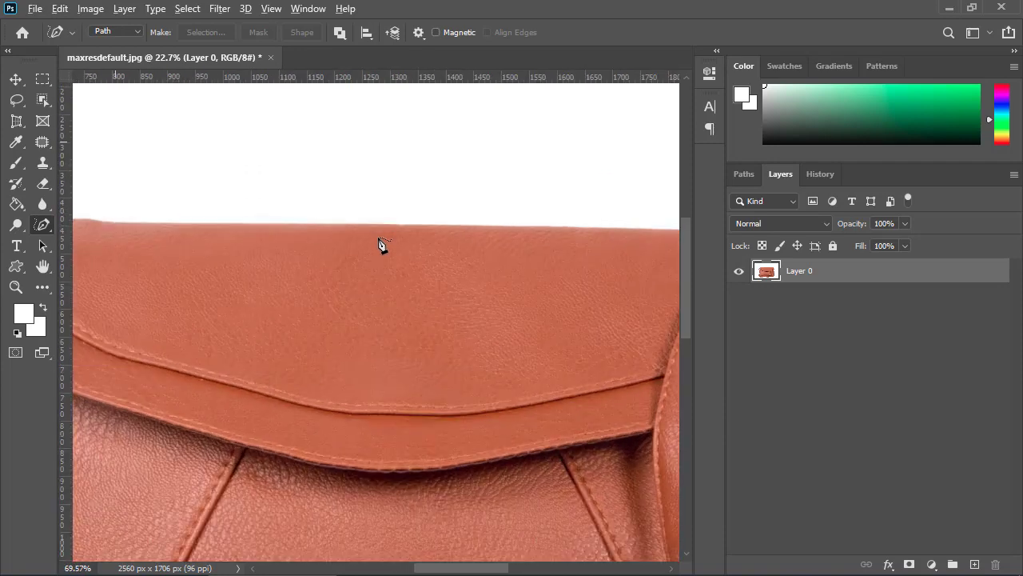
scroll(381, 244, up, 1)
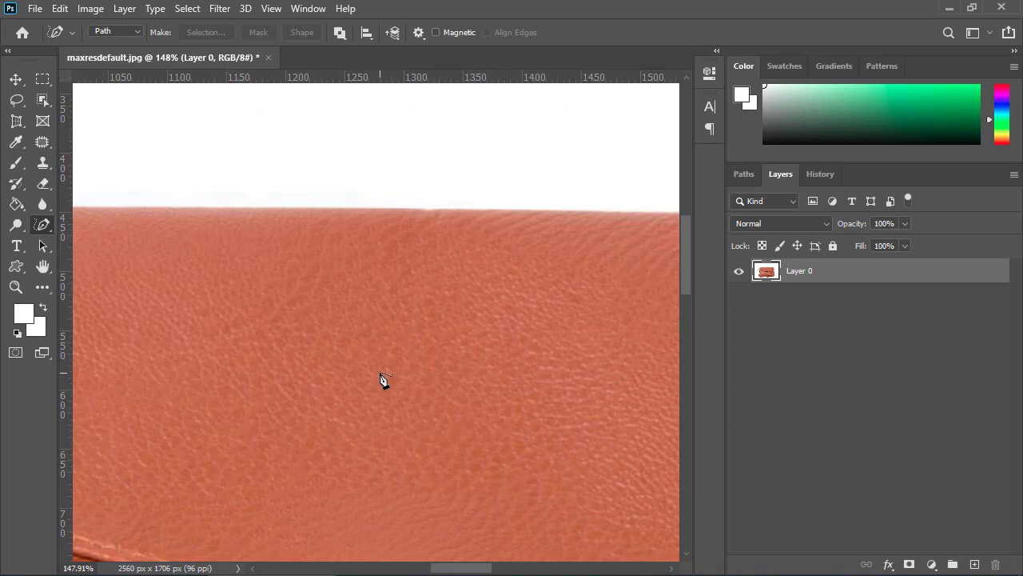
key(ctrl+0)
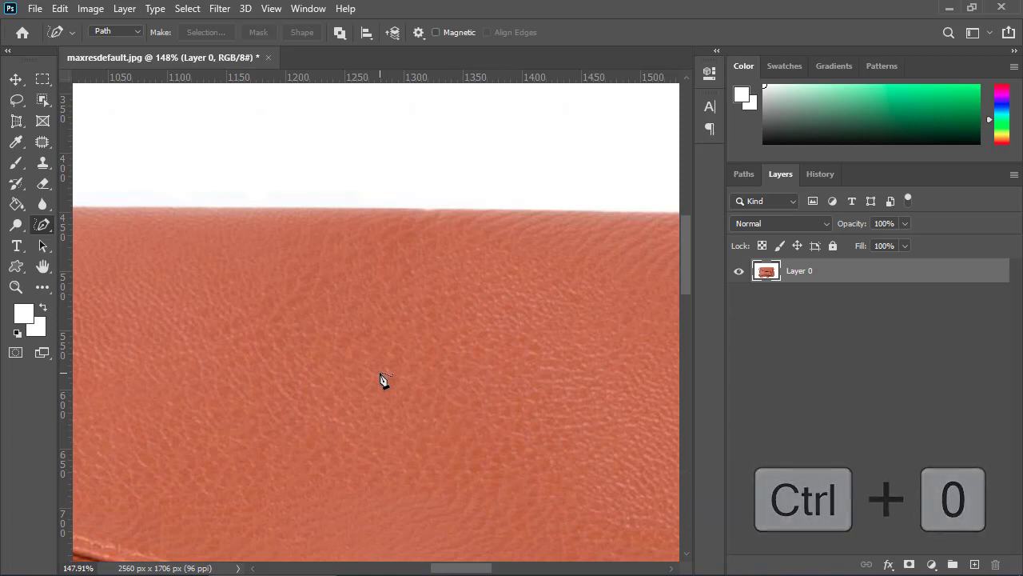
key(ctrl+0)
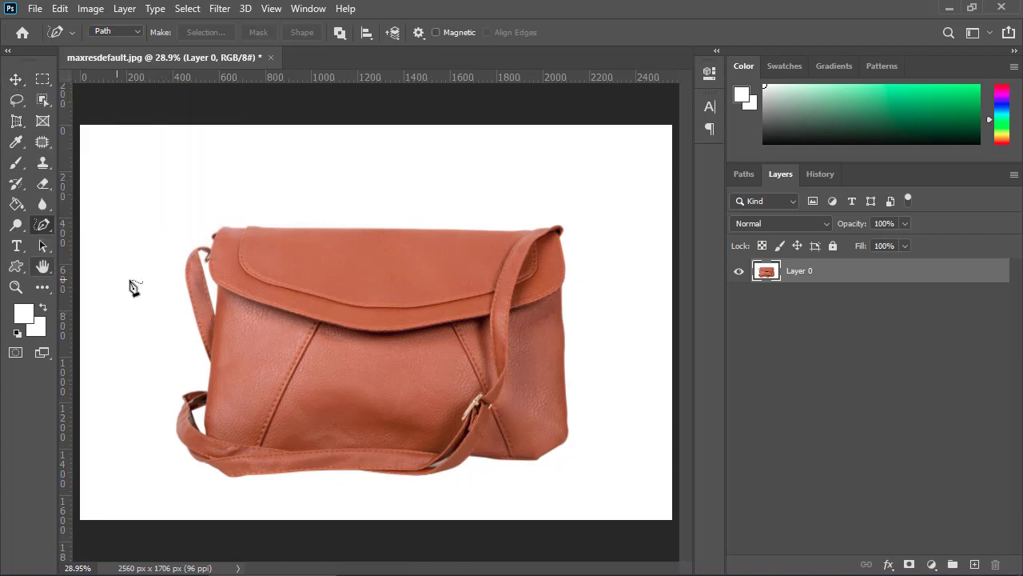
Try moving the bag layer sideways to the right with the Move tool, and undo the move.
scroll(187, 270, down, 3)
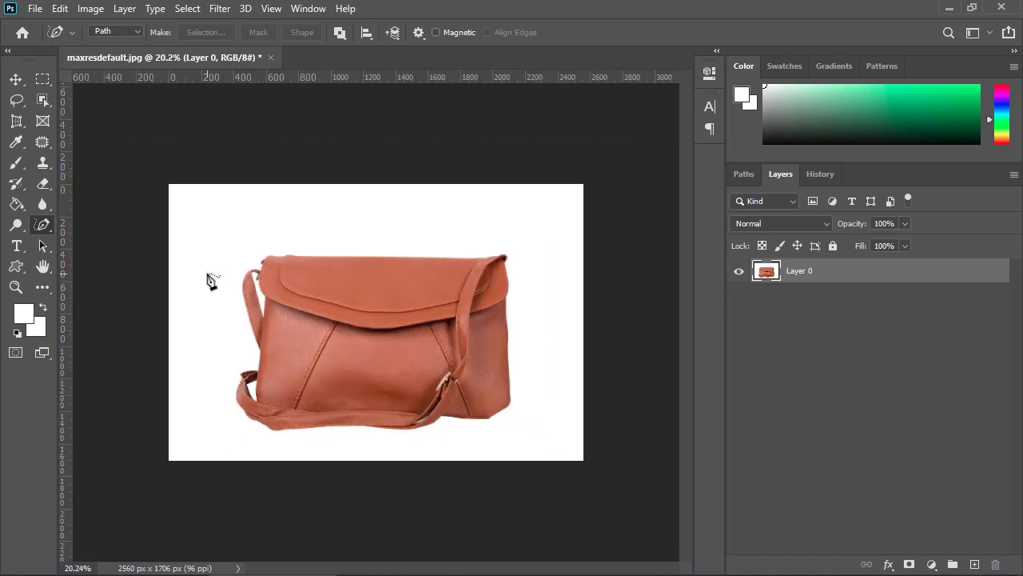
click(16, 79)
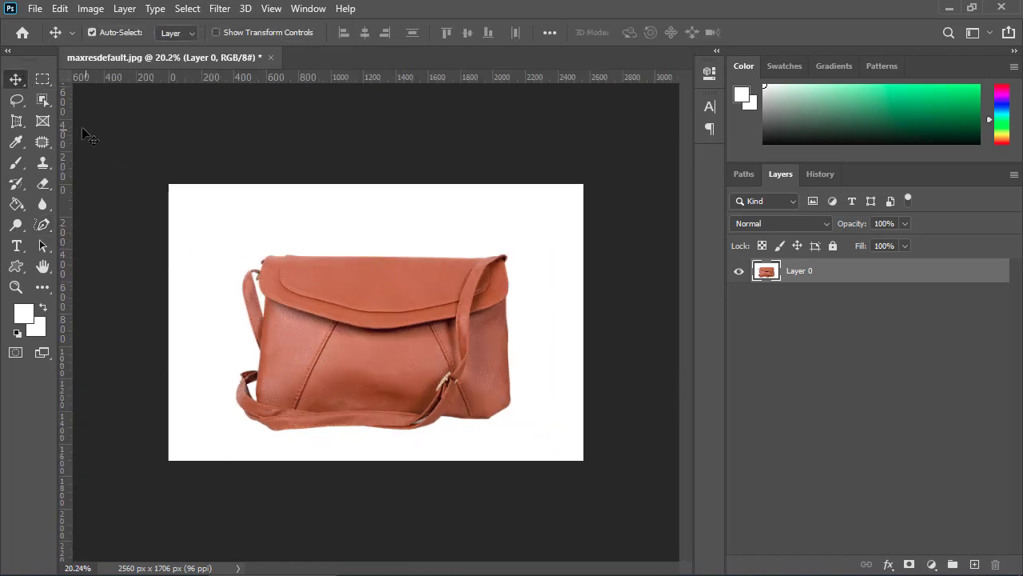
drag(240, 263, 301, 254)
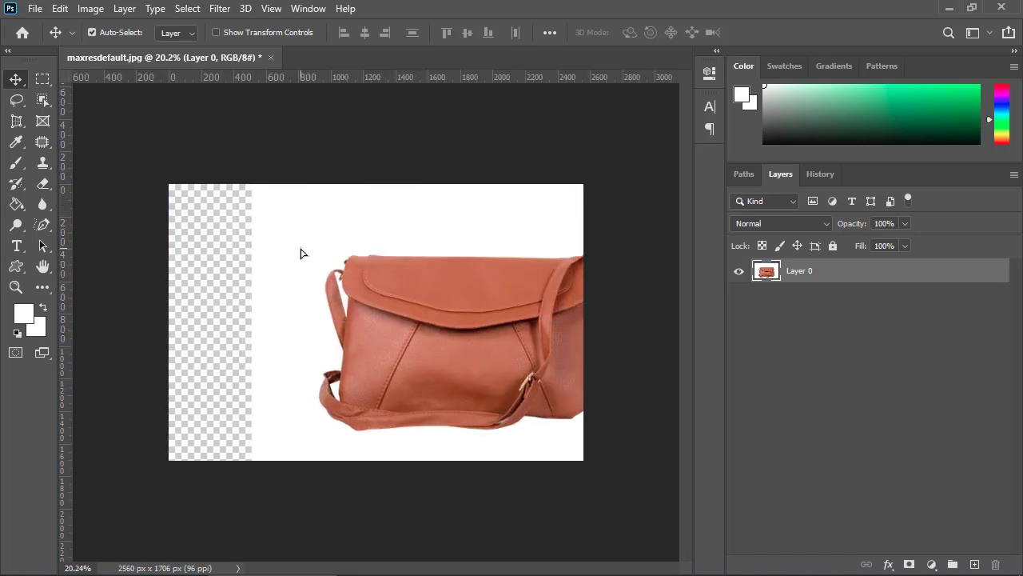
key(ctrl+z)
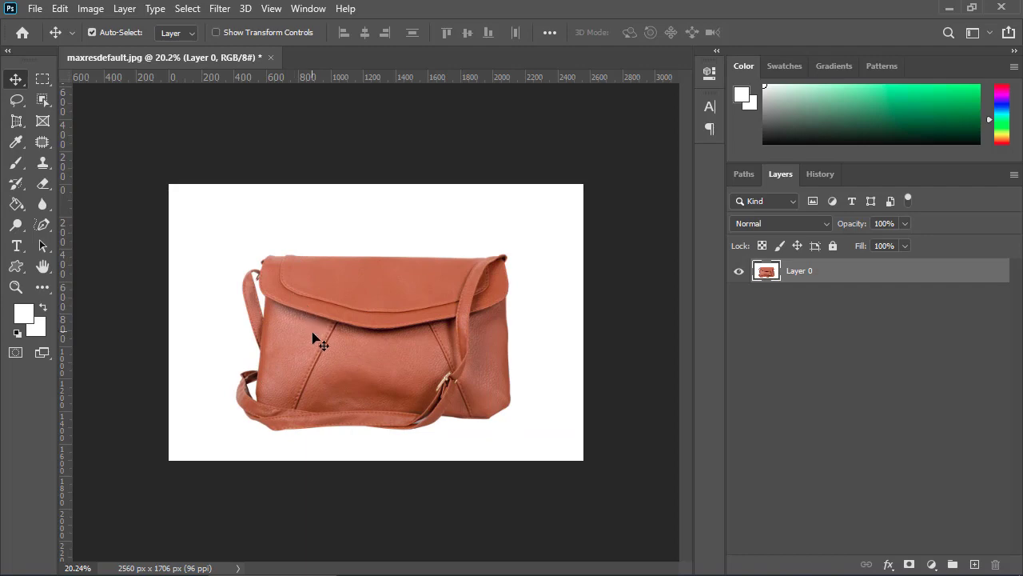
Examine the flap's top edge at about 182%, pan toward its left end with the Hand tool, and return to the whole image.
scroll(330, 293, up, 10)
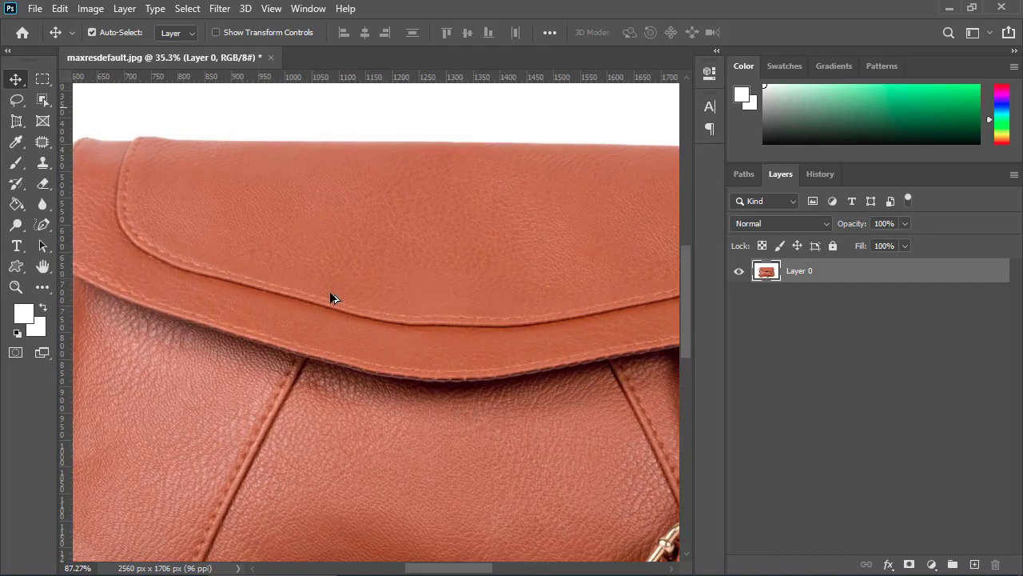
scroll(328, 200, up, 5)
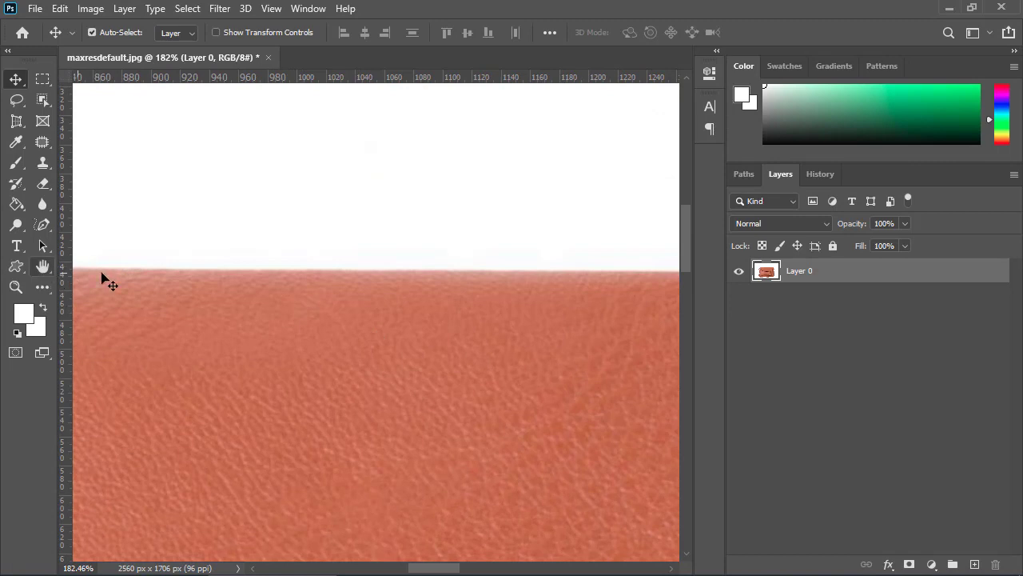
click(44, 266)
drag(119, 288, 327, 311)
drag(209, 327, 271, 322)
scroll(273, 319, down, 10)
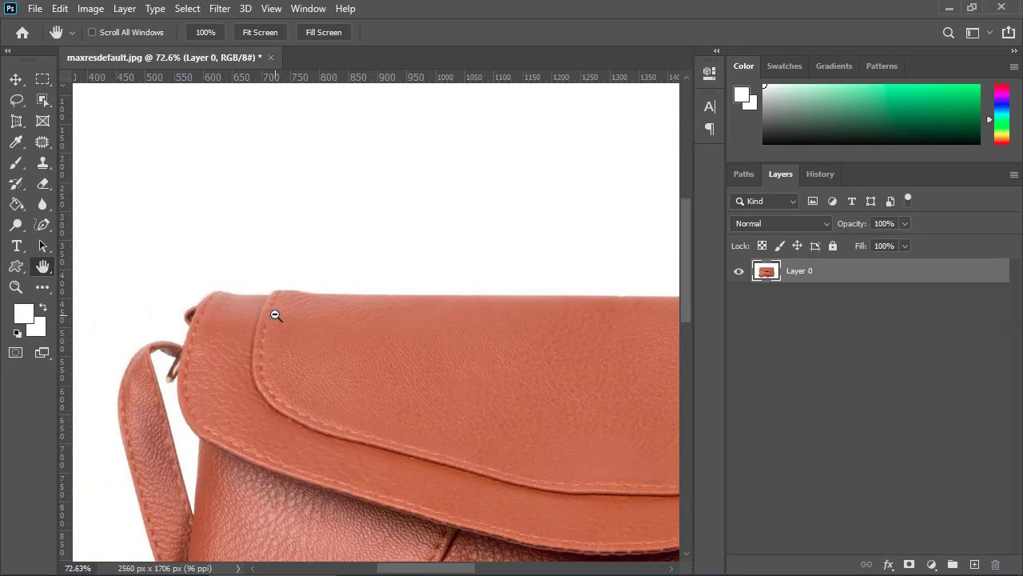
scroll(277, 315, down, 1)
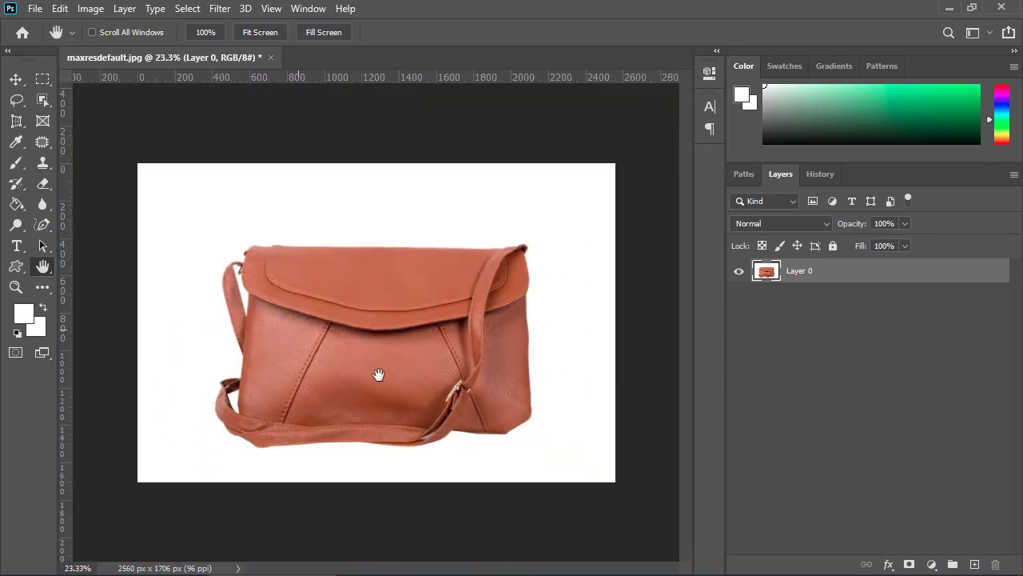
Follow the bag's top edge with the Hand tool at 92.2% from the upper-left corner to the upper-right corner.
scroll(238, 264, up, 7)
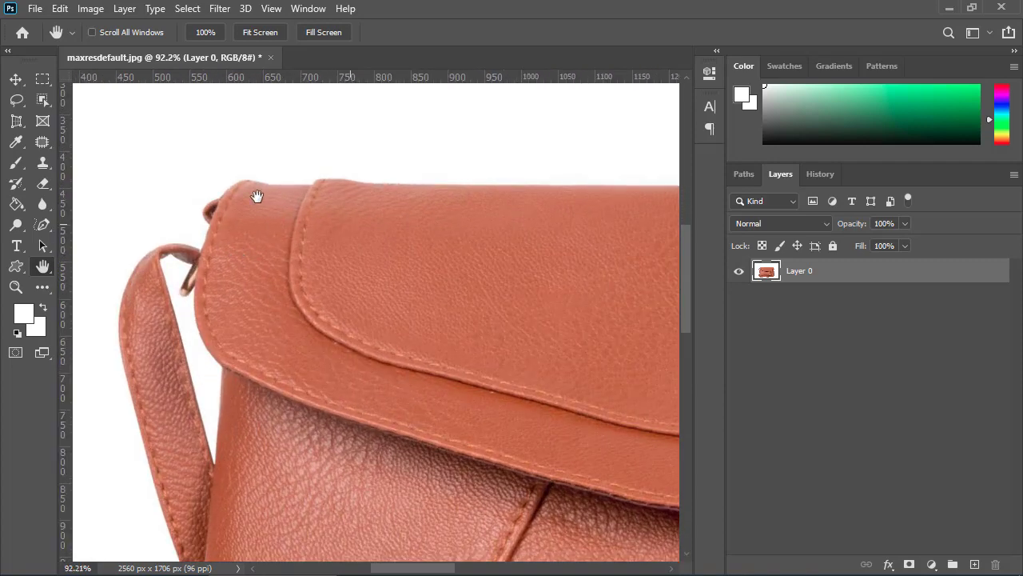
drag(464, 300, 233, 244)
drag(582, 306, 238, 275)
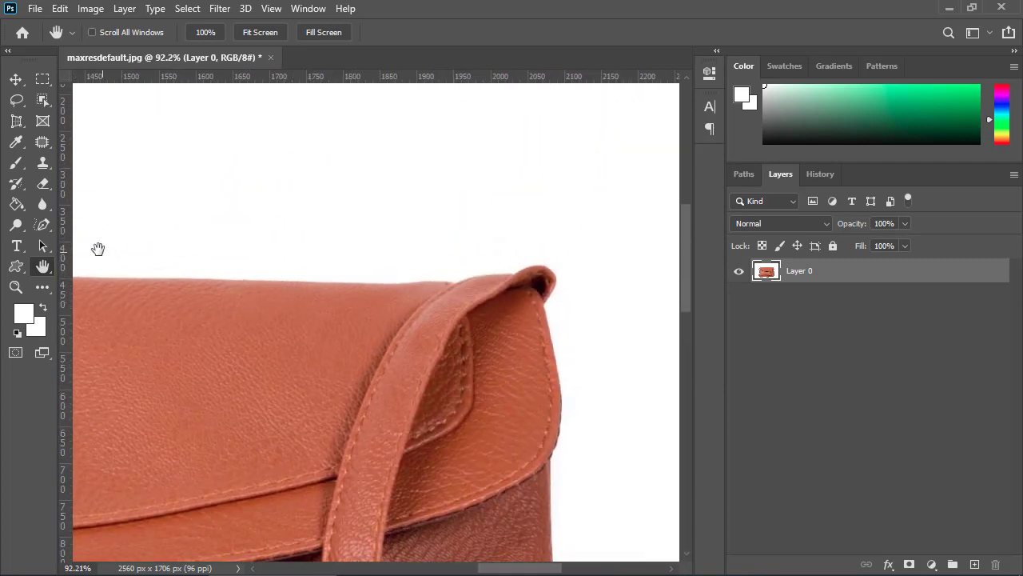
Reactivate the Freeform Pen tool and pan temporarily down the bag's right side to the lower strap below the buckle.
click(39, 233)
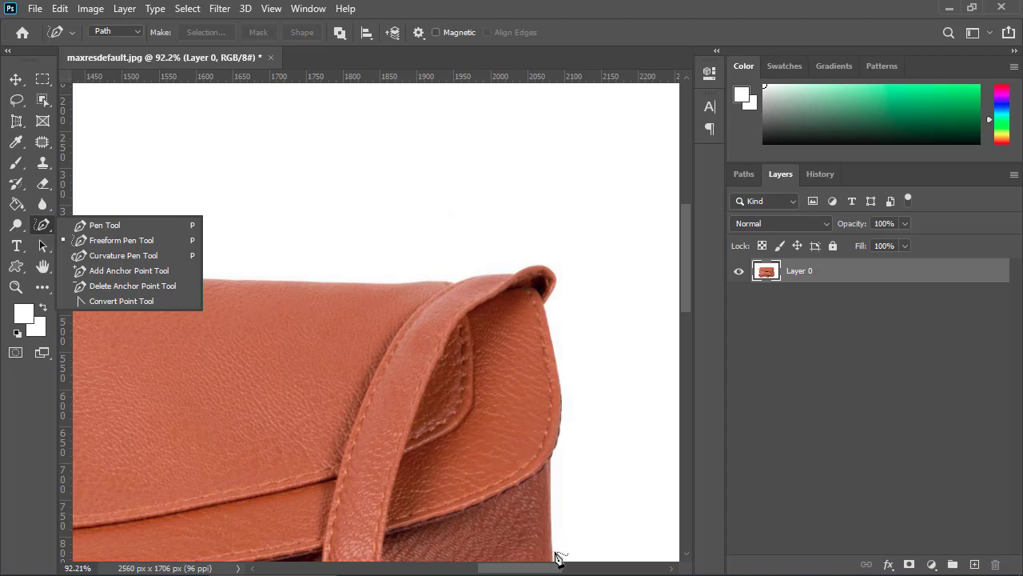
key(space)
drag(557, 557, 532, 173)
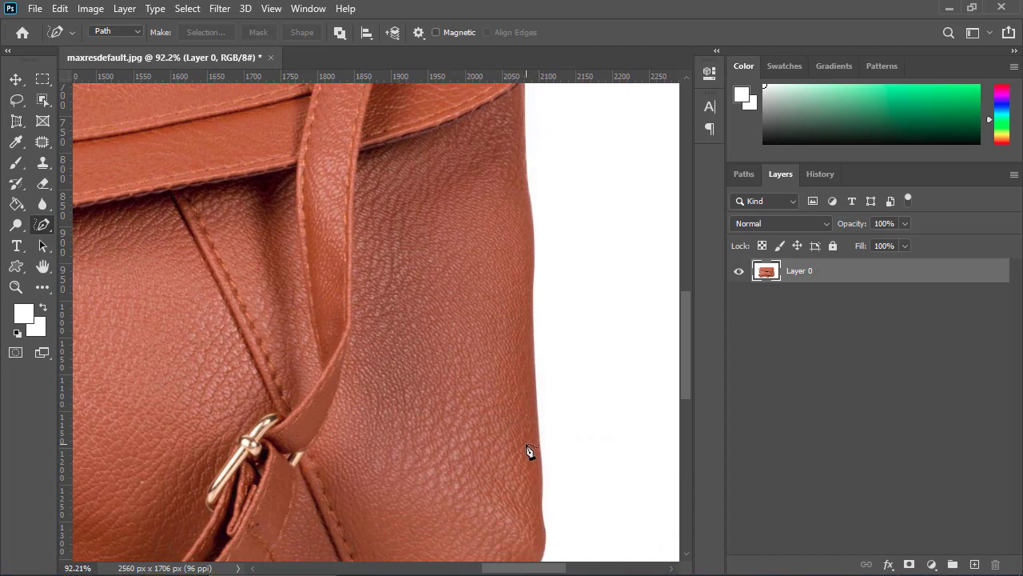
drag(533, 475, 457, 399)
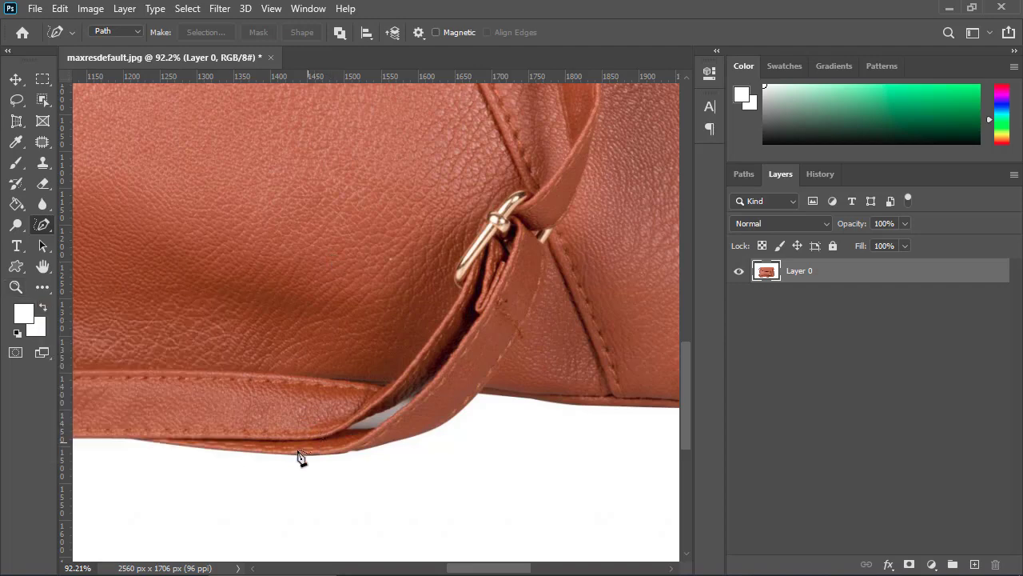
Examine the lower strap at about 120% and pan along it to the bag's left side with the pen tool still active.
scroll(191, 464, down, 5)
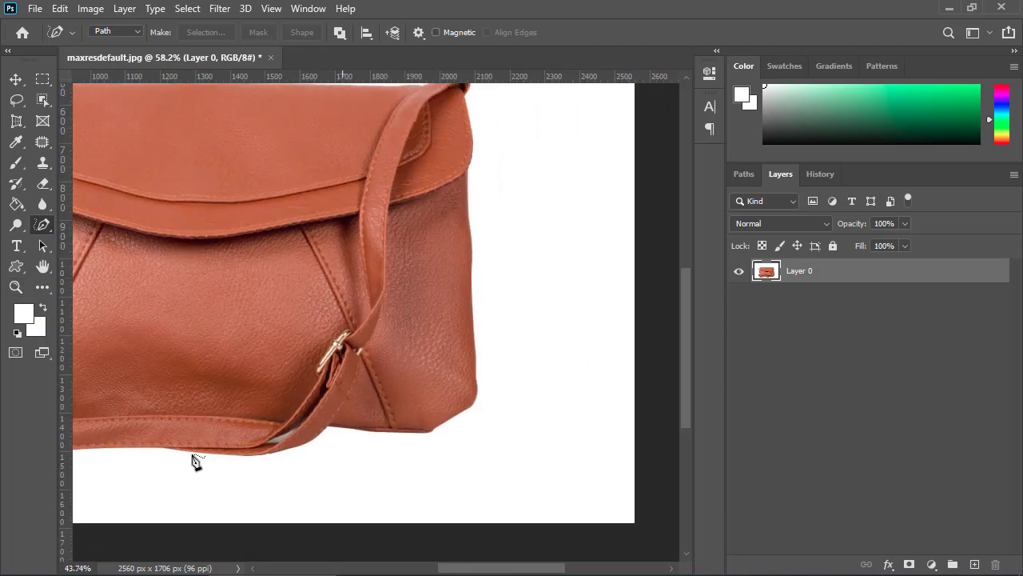
scroll(191, 462, up, 5)
scroll(192, 462, up, 2)
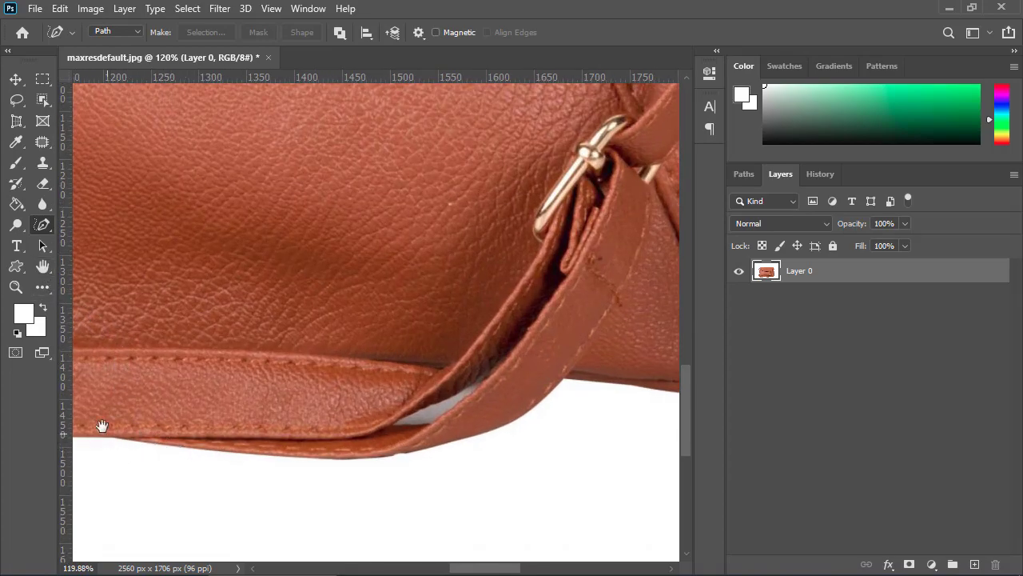
drag(103, 425, 235, 424)
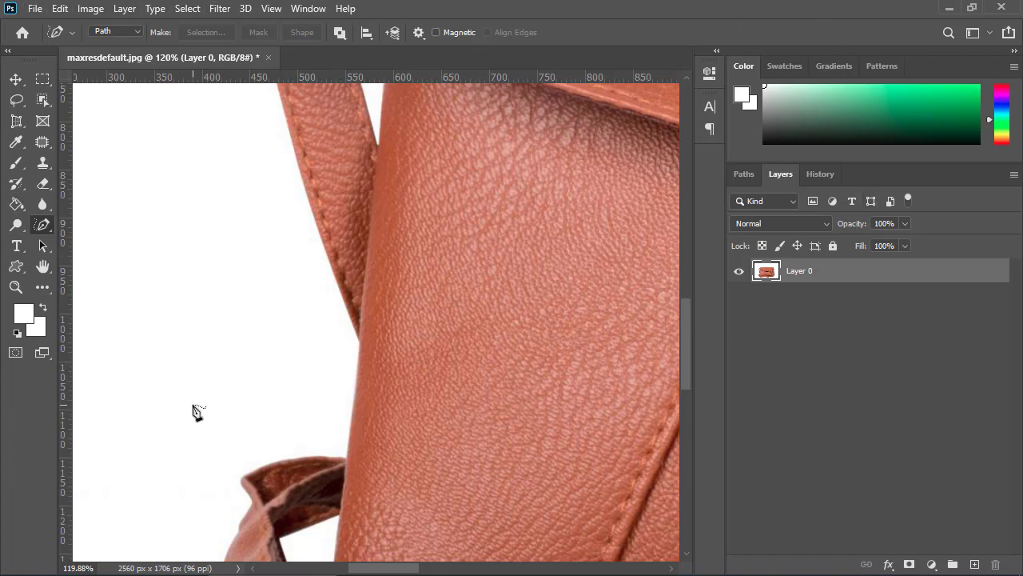
Switch the workspace through the screen modes to Full Screen Mode and hide the rulers.
click(42, 352)
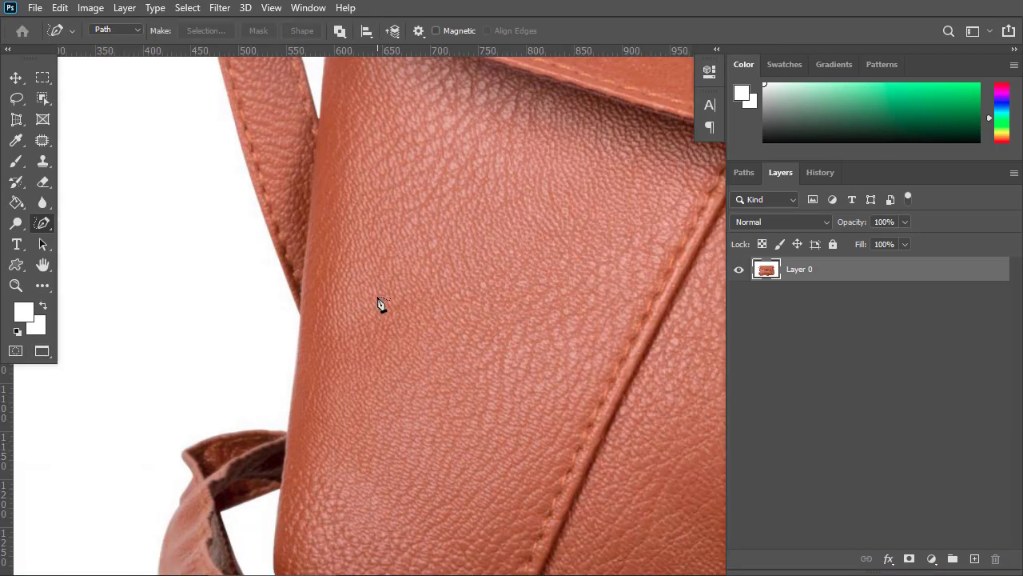
click(42, 355)
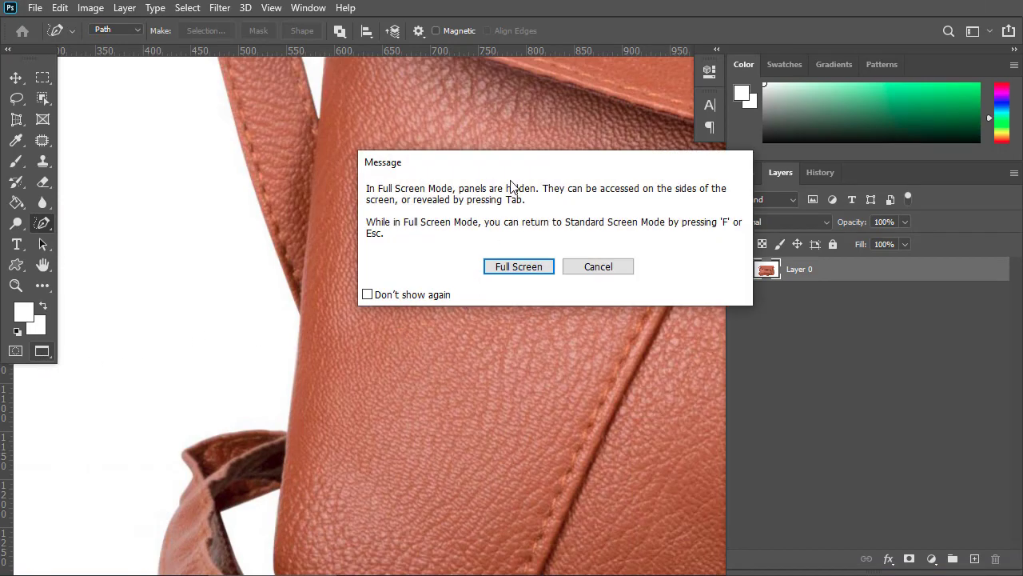
drag(512, 169, 430, 171)
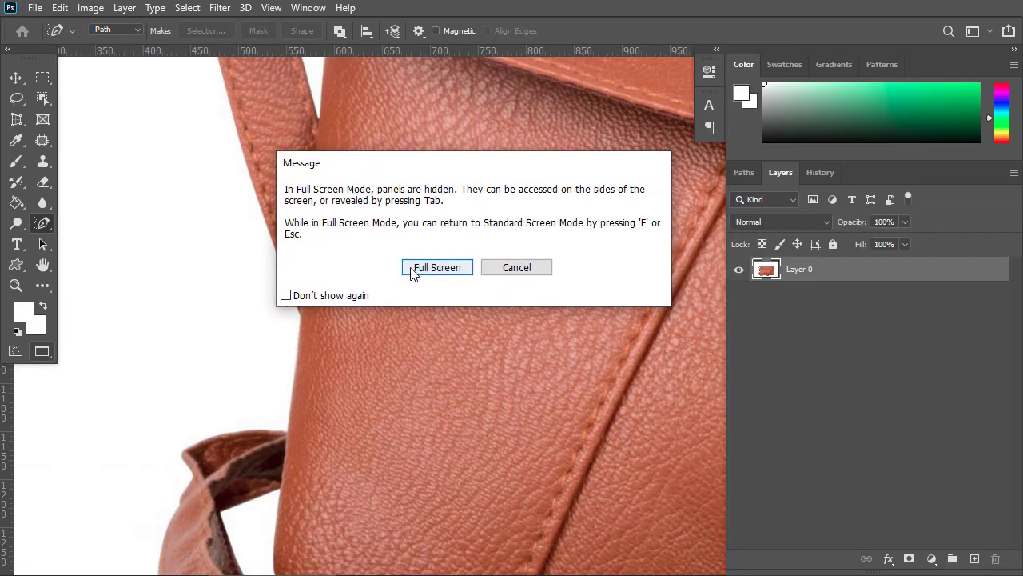
click(432, 269)
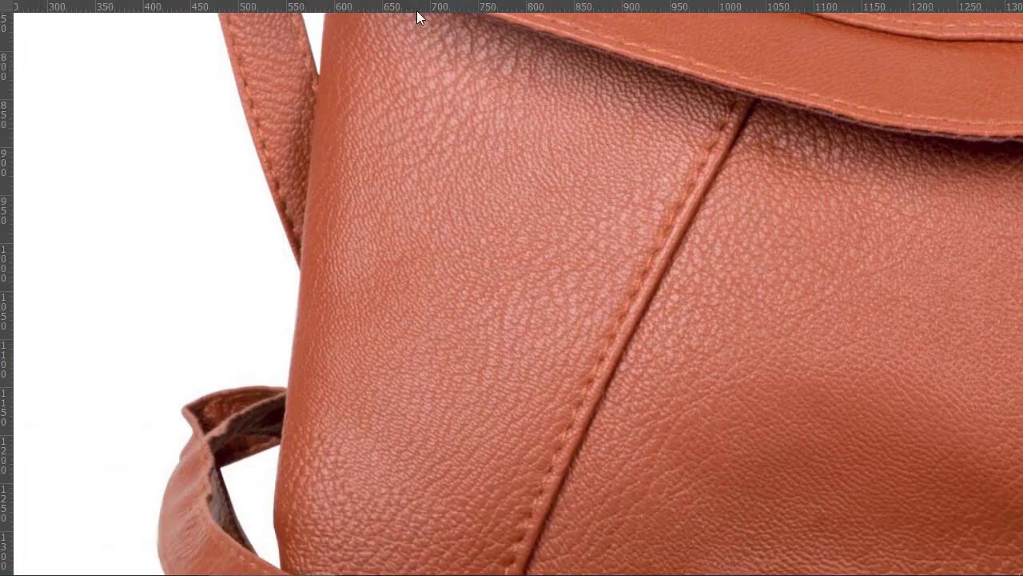
key(ctrl+r)
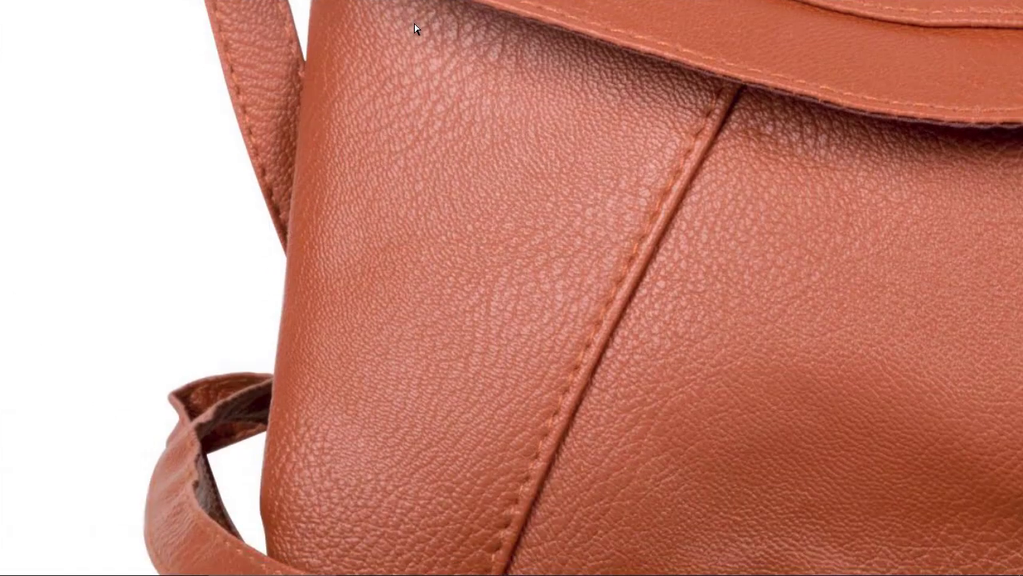
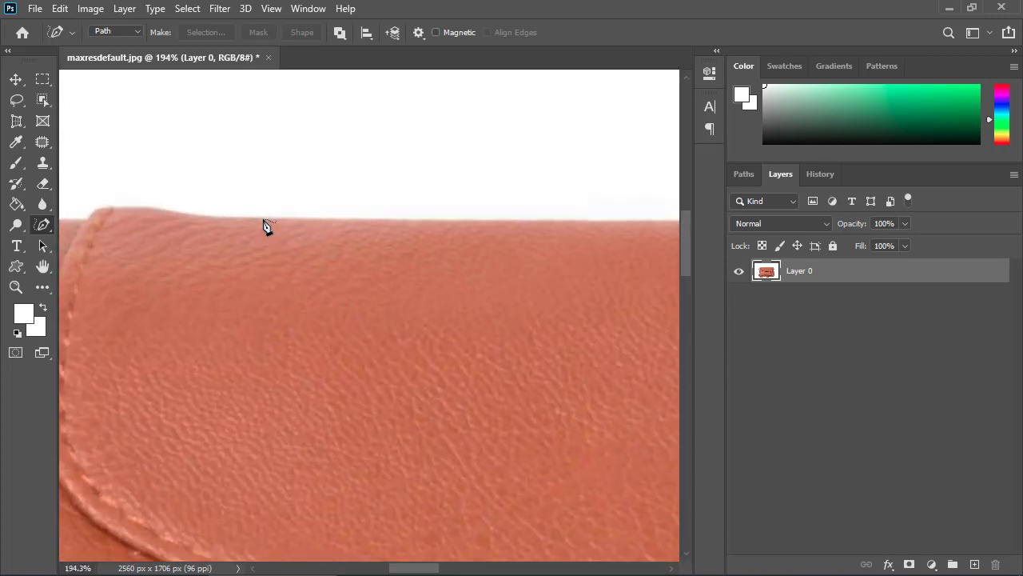
Activate the Pen tool and start a path of straight segments along the bag's top edge at about 313% zoom.
scroll(267, 227, up, 1)
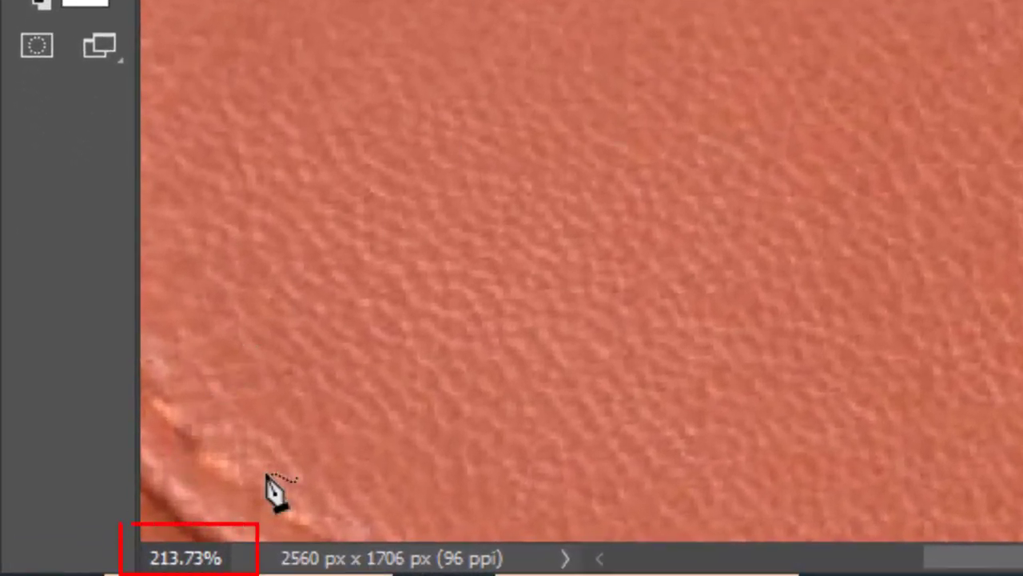
scroll(271, 488, up, 3)
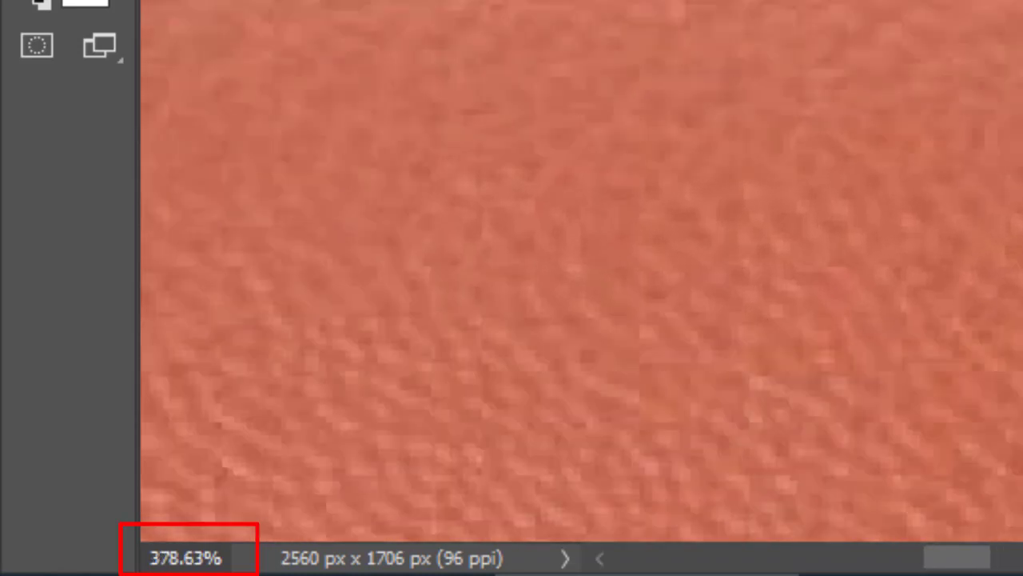
scroll(288, 336, down, 1)
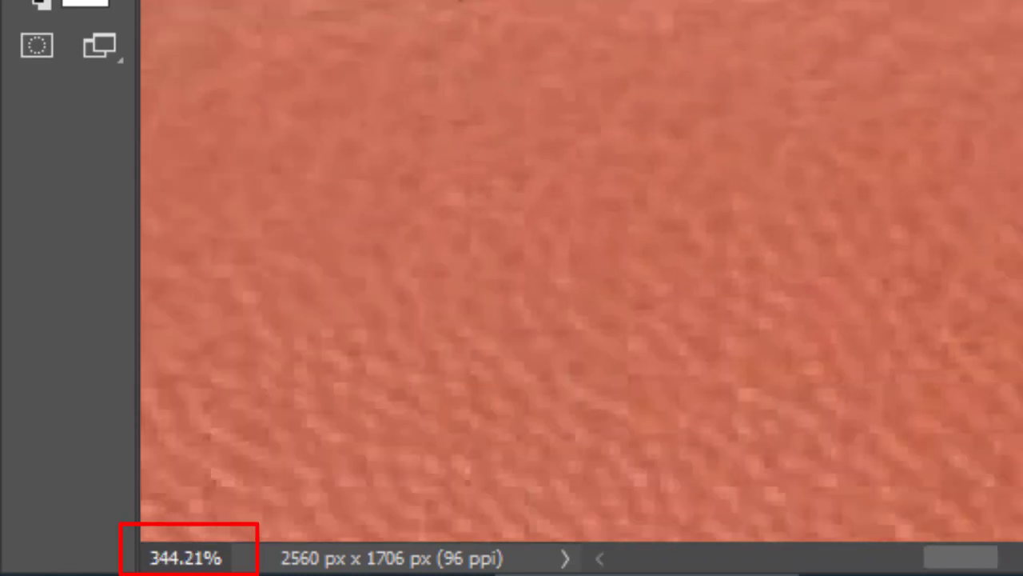
scroll(483, 92, down, 1)
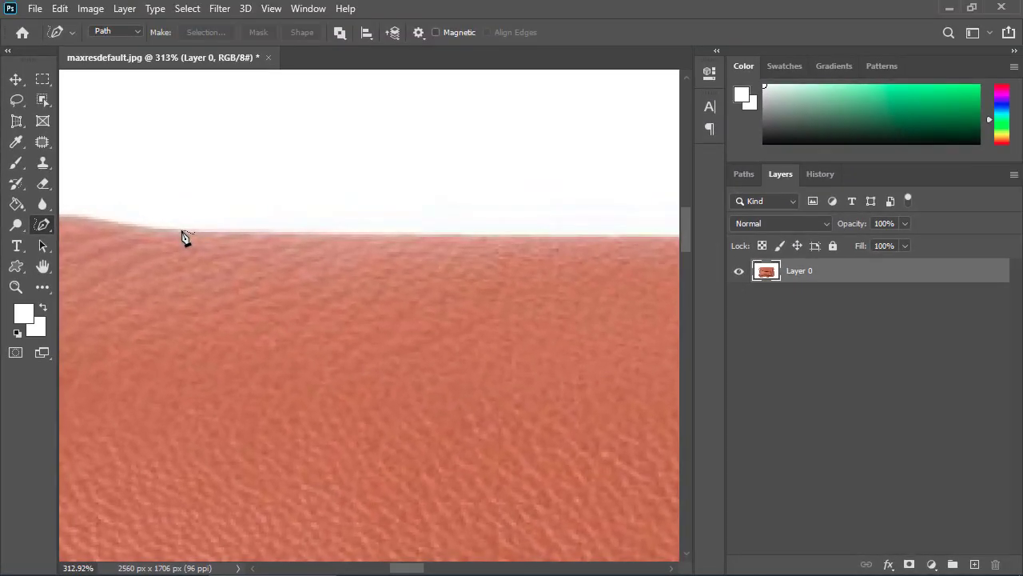
right_click(43, 227)
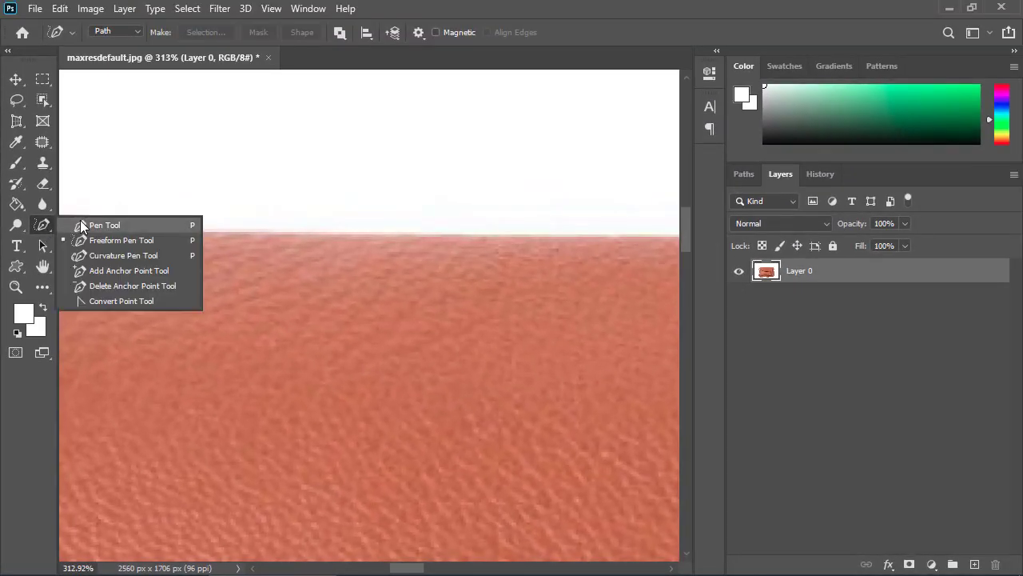
click(125, 225)
click(186, 233)
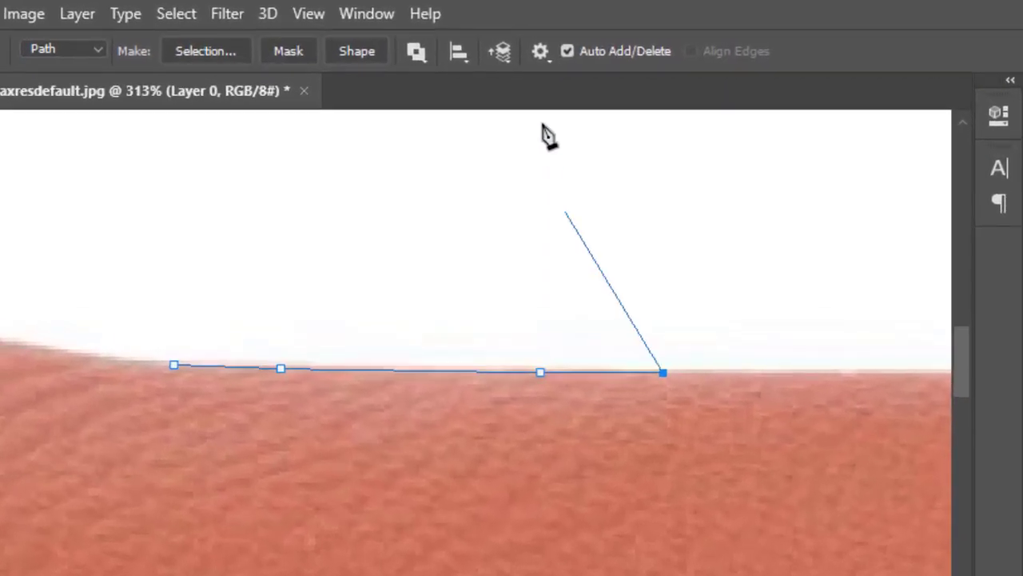
Turn off the Pen tool's Rubber Band option and move further along the bag's top edge.
click(556, 53)
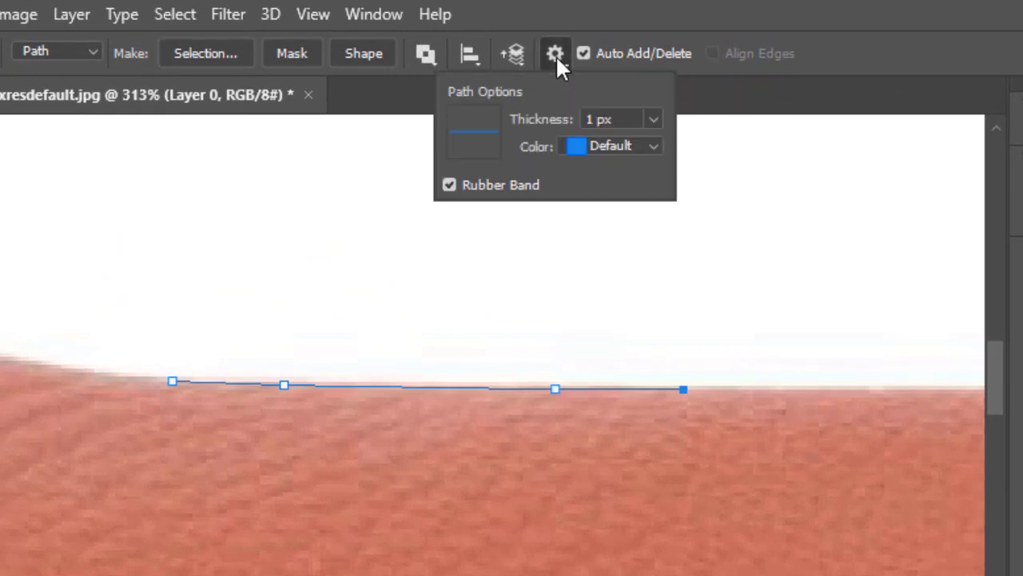
click(451, 185)
key(space)
drag(774, 461, 472, 482)
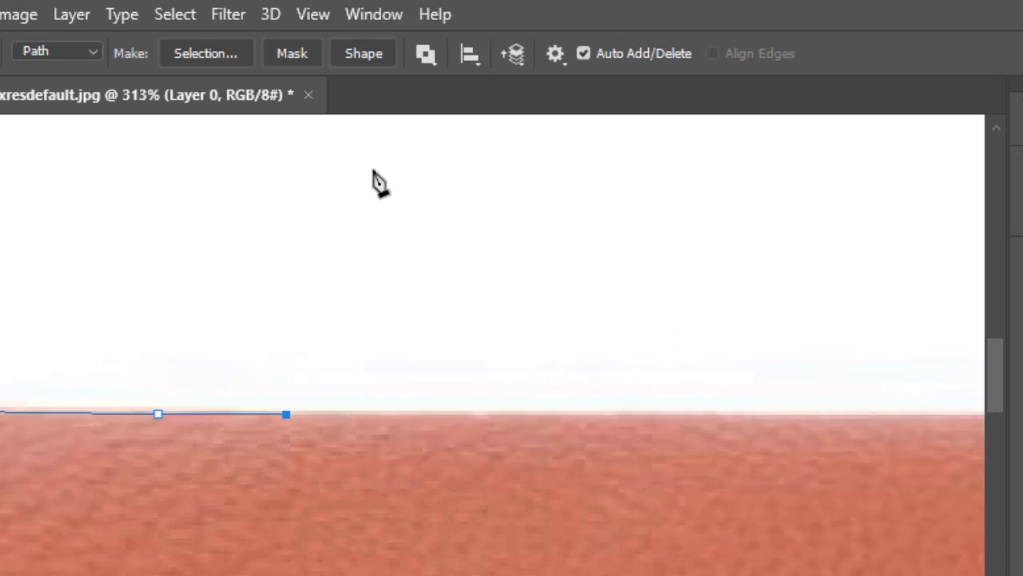
Turn the Rubber Band option on and extend the path with a straight segment along the bag's top edge, undoing any surplus anchor.
click(554, 54)
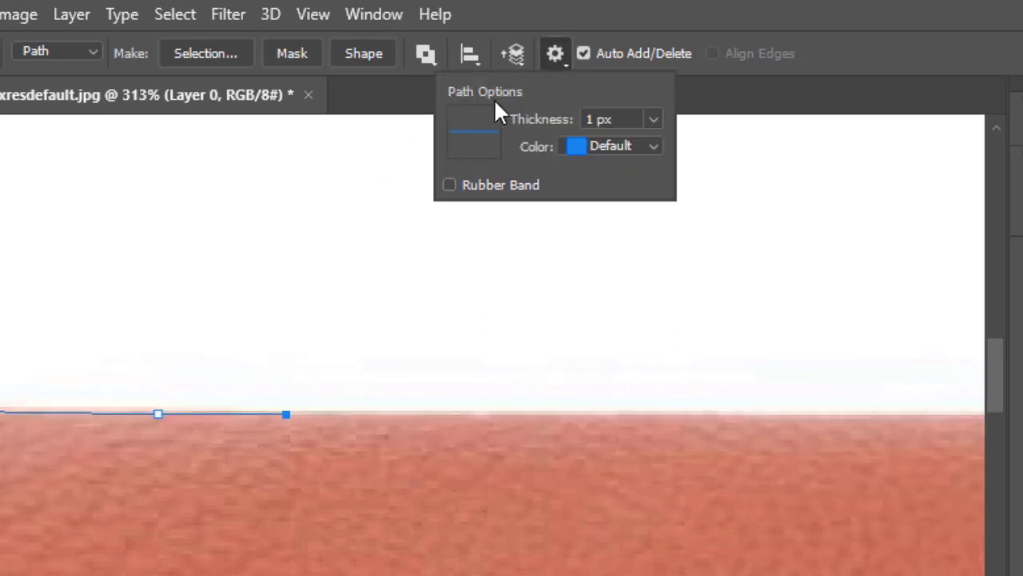
click(449, 184)
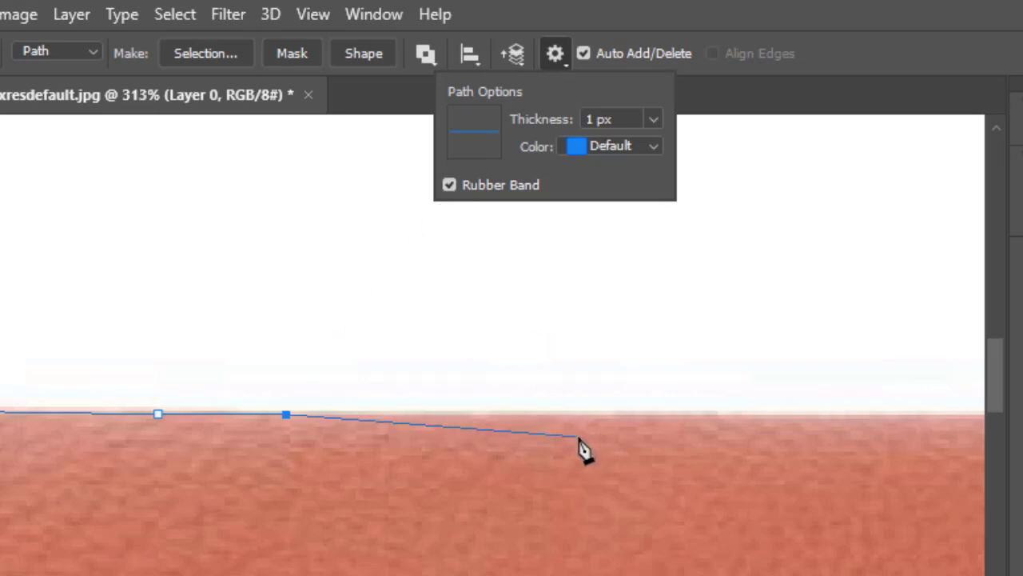
click(586, 414)
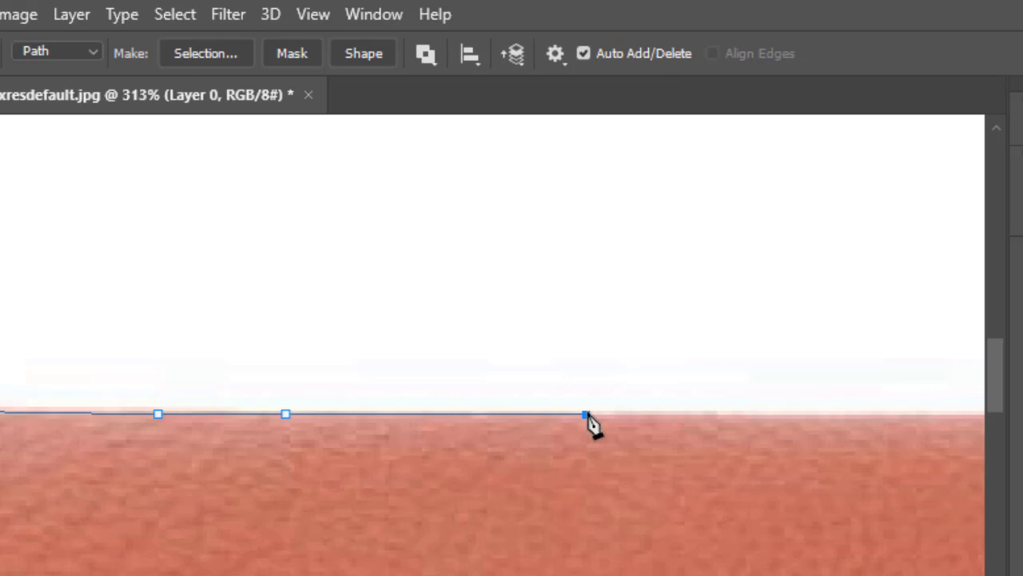
click(702, 411)
key(ctrl+z)
drag(753, 462, 441, 469)
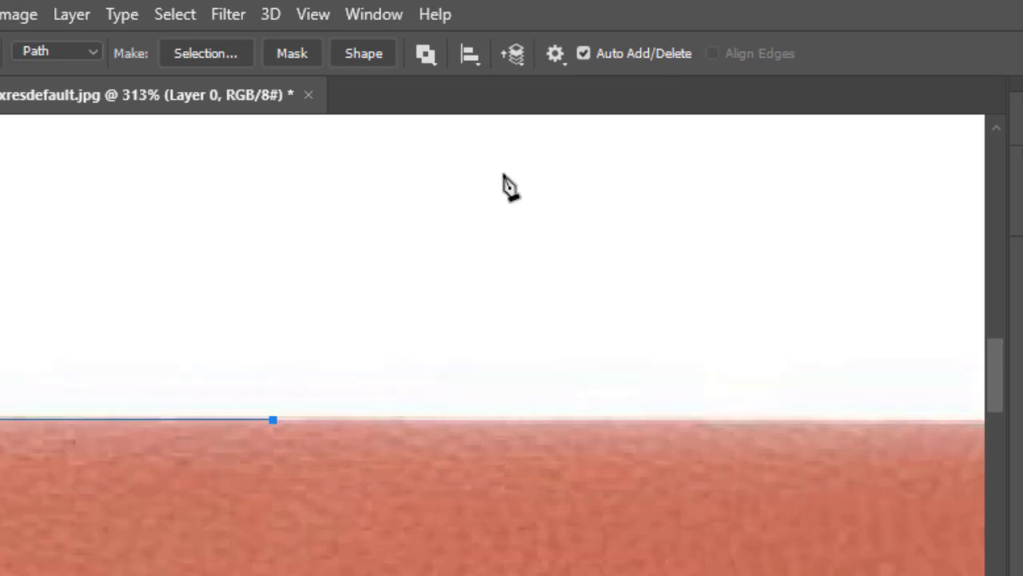
Try the path display color in Light Red and in Black.
click(555, 56)
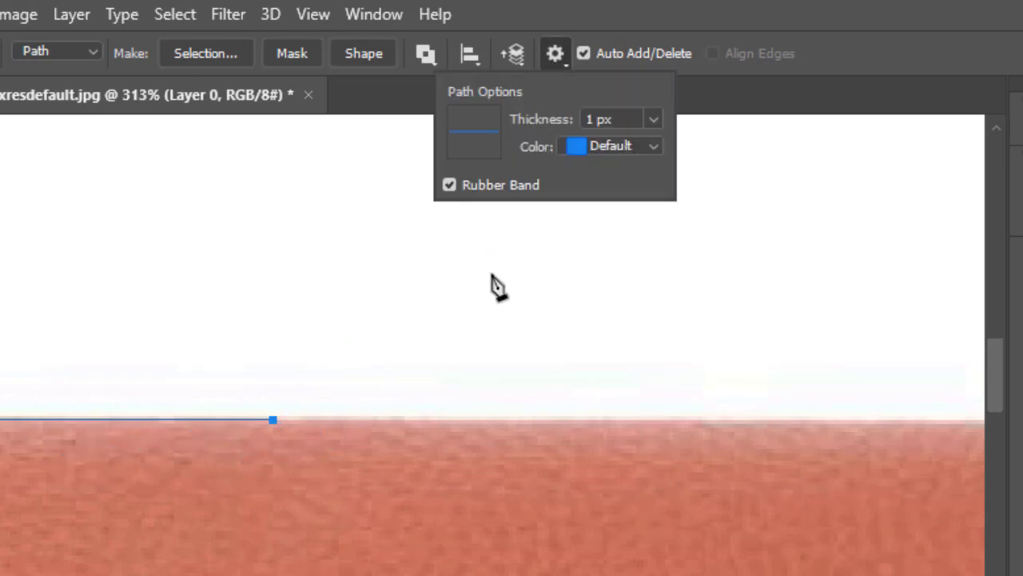
click(652, 148)
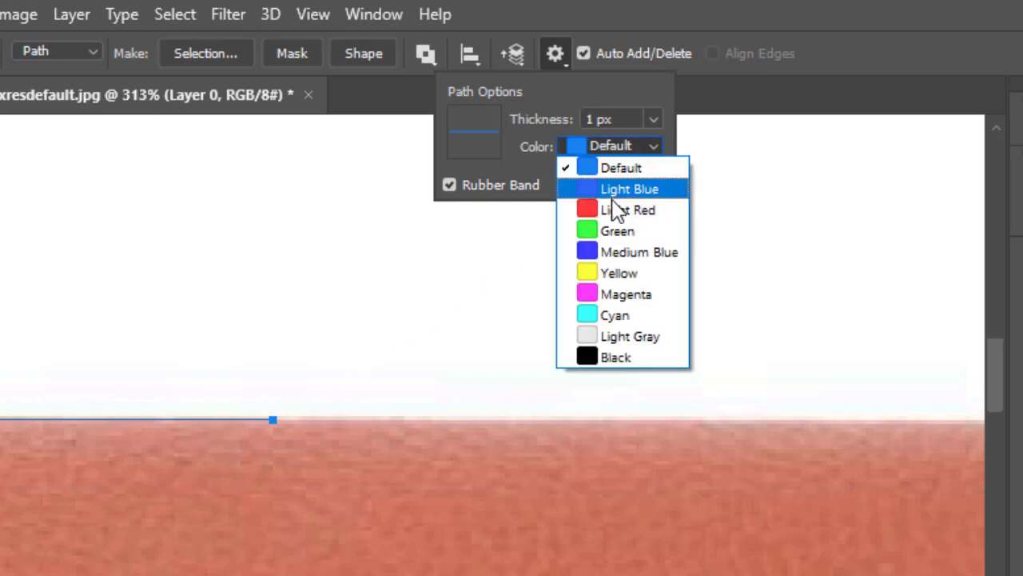
click(614, 210)
click(632, 146)
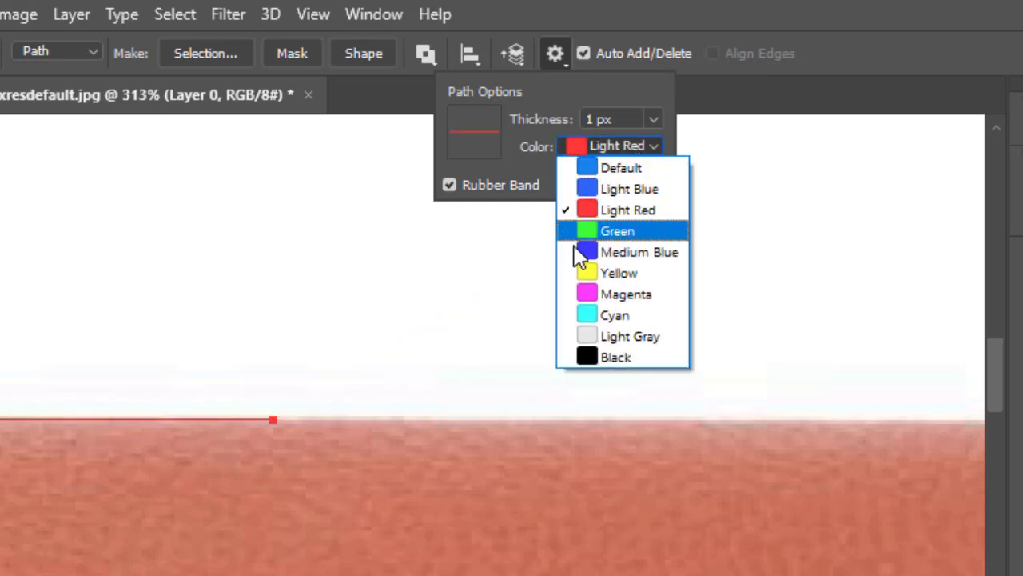
click(588, 360)
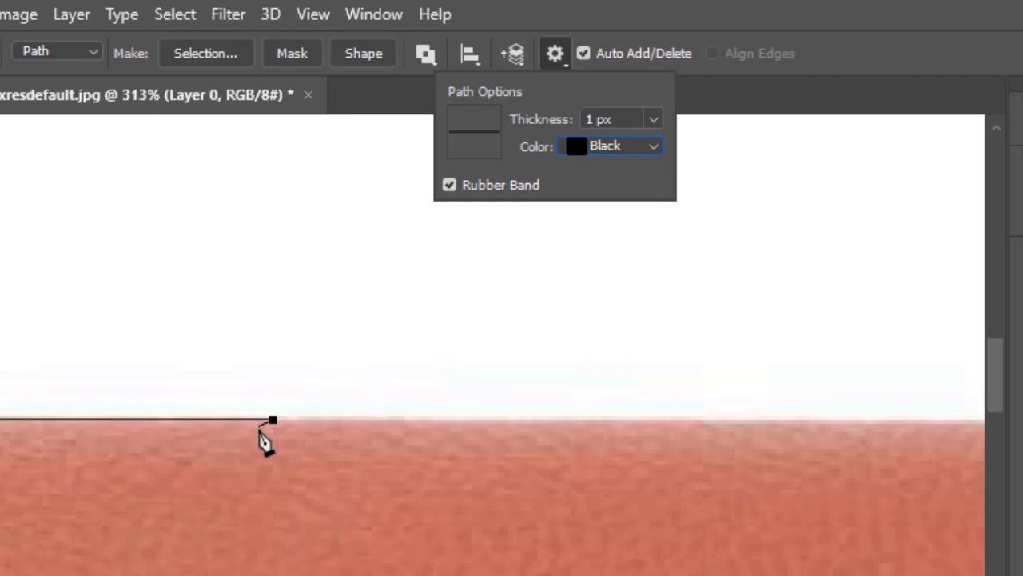
Try path display thicknesses of 2 px and 3 px.
click(663, 117)
click(633, 233)
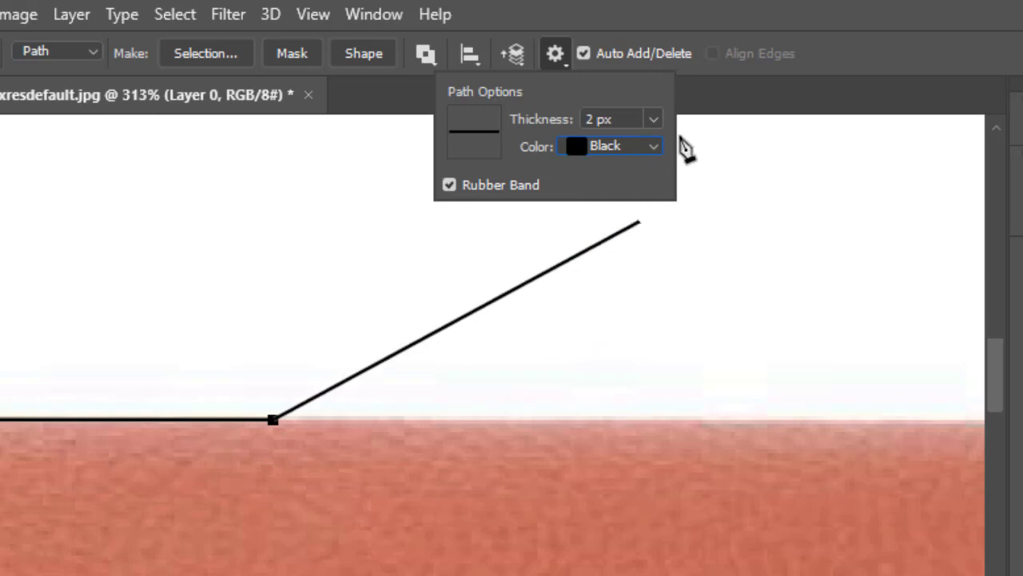
click(654, 119)
click(626, 260)
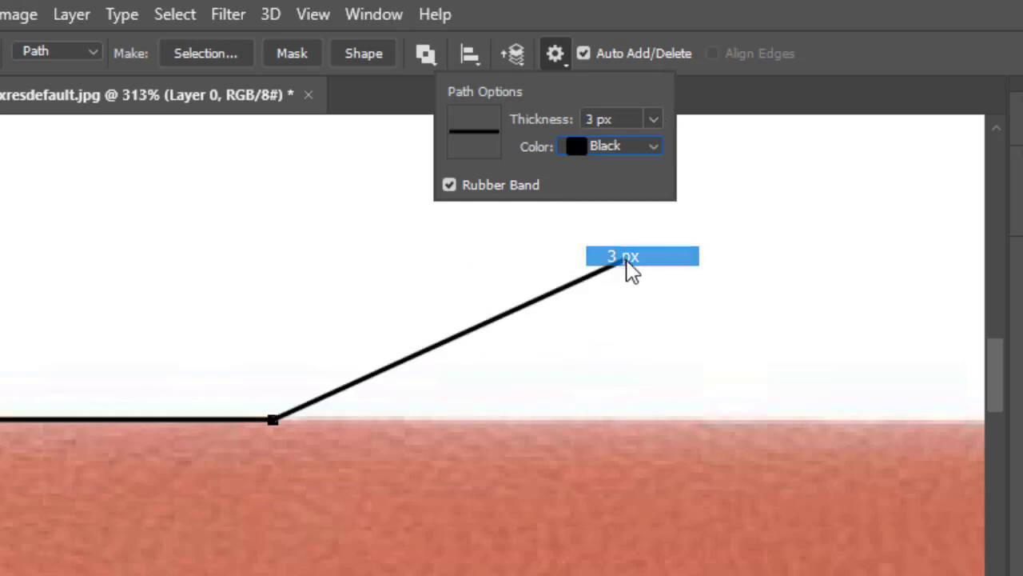
Set the path display thickness to 2 px and its color to Light Blue.
click(654, 121)
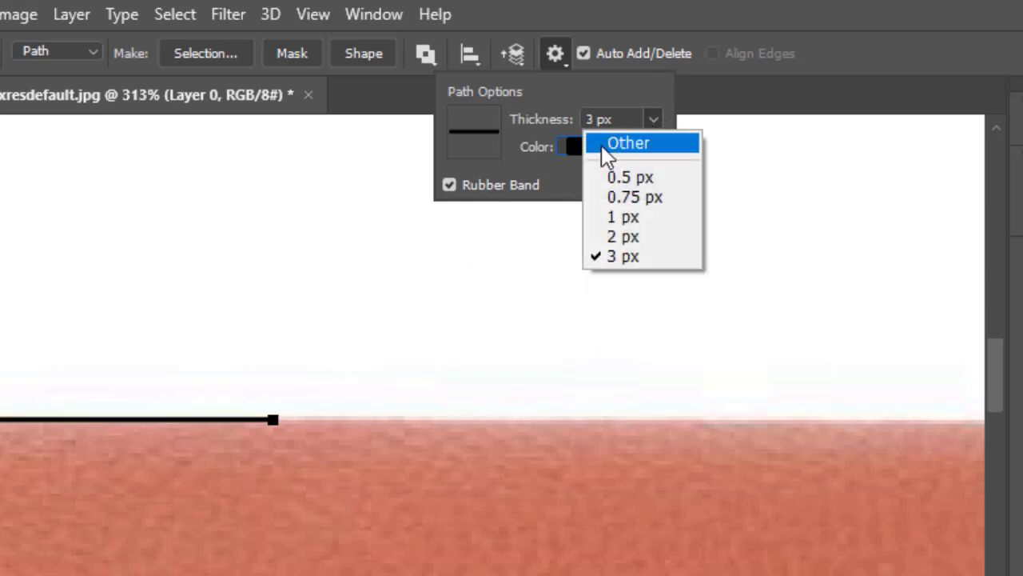
click(596, 120)
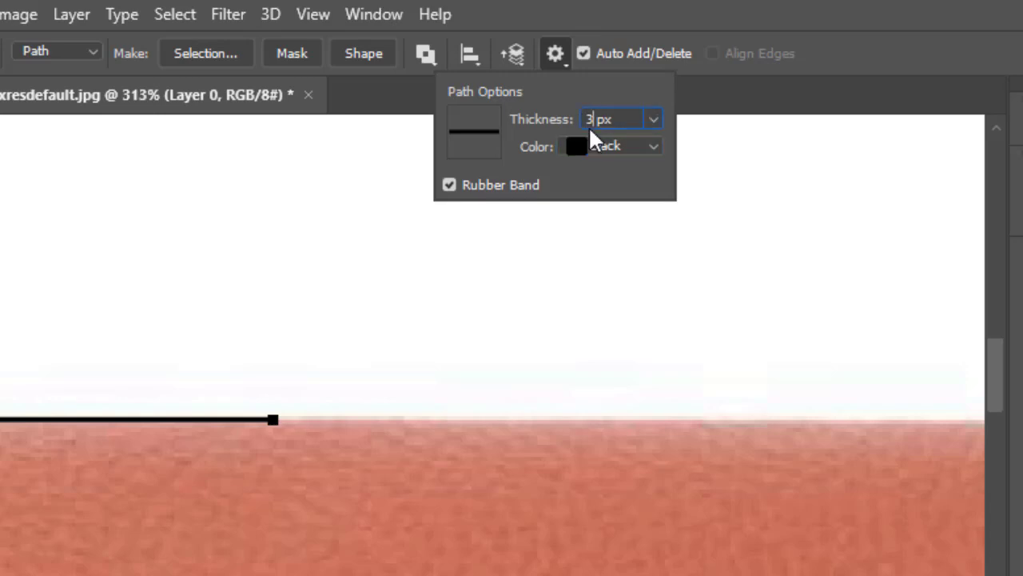
double_click(576, 120)
click(608, 120)
click(654, 119)
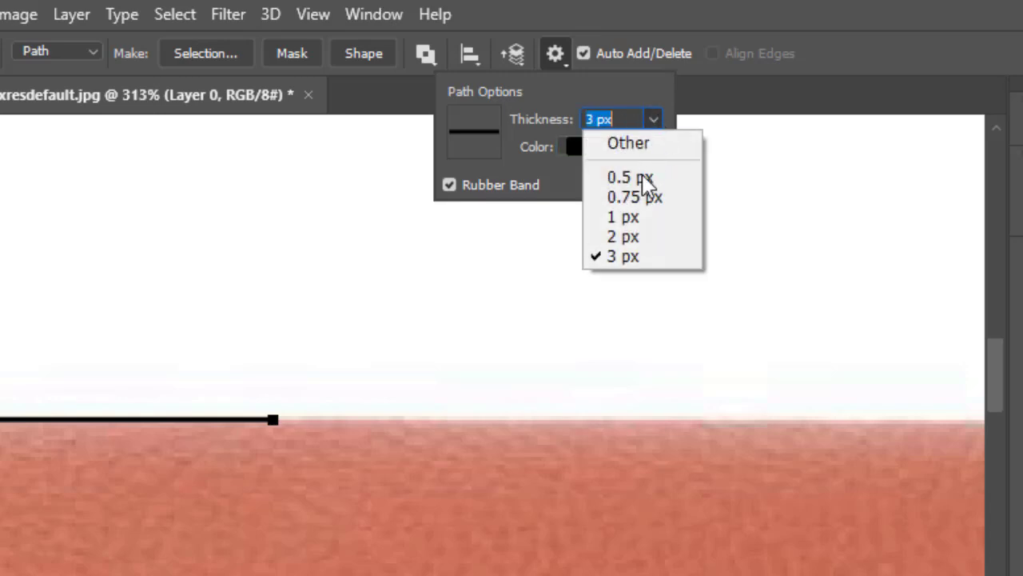
click(632, 238)
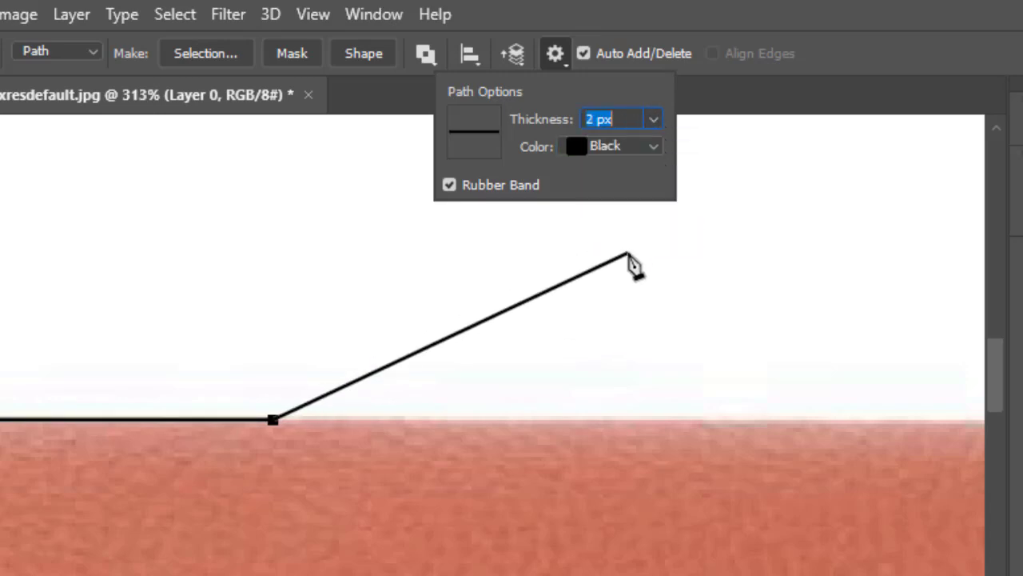
click(654, 148)
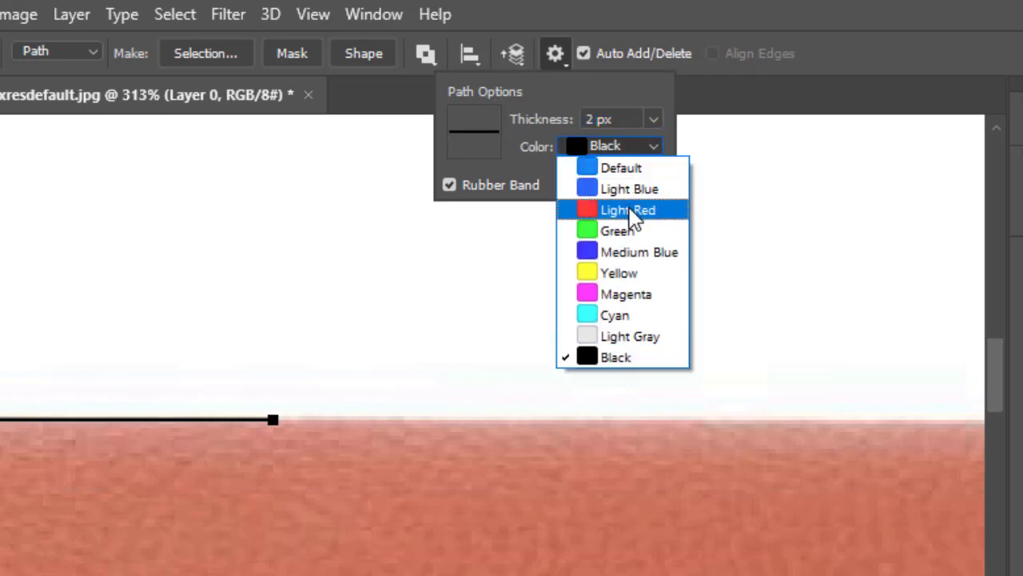
click(640, 189)
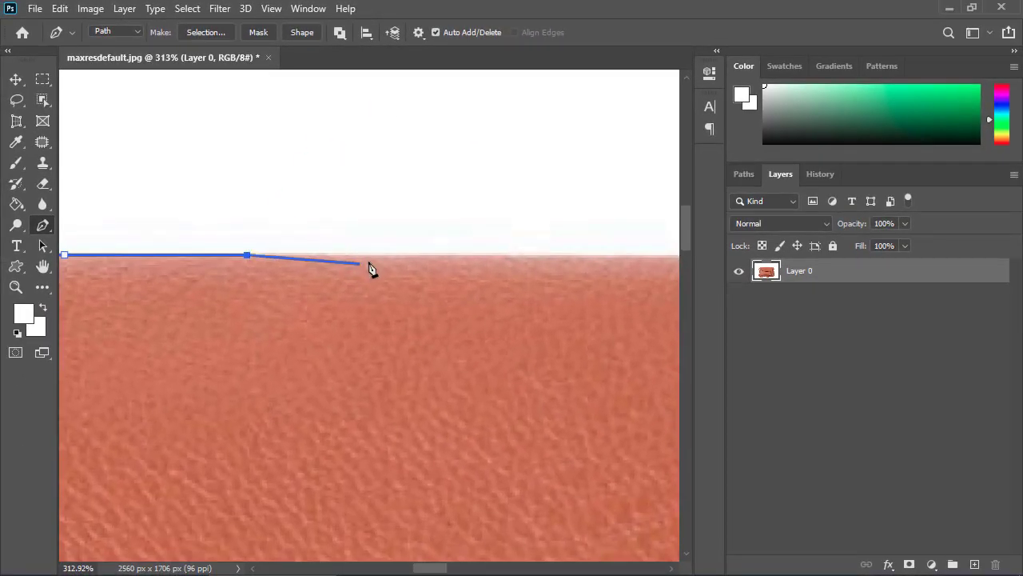
Add another straight segment to the path along the bag's top edge.
click(380, 255)
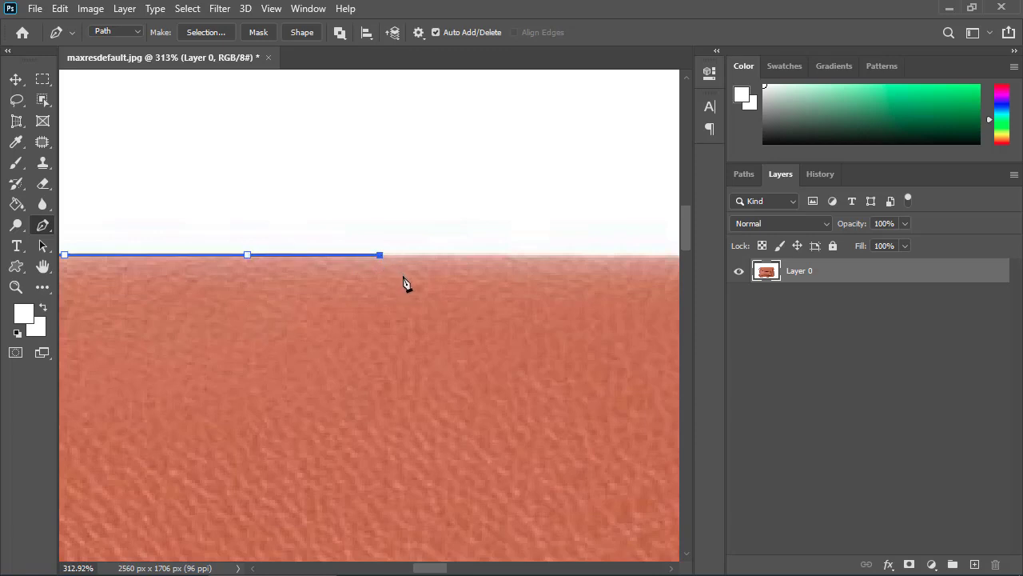
drag(423, 284, 229, 268)
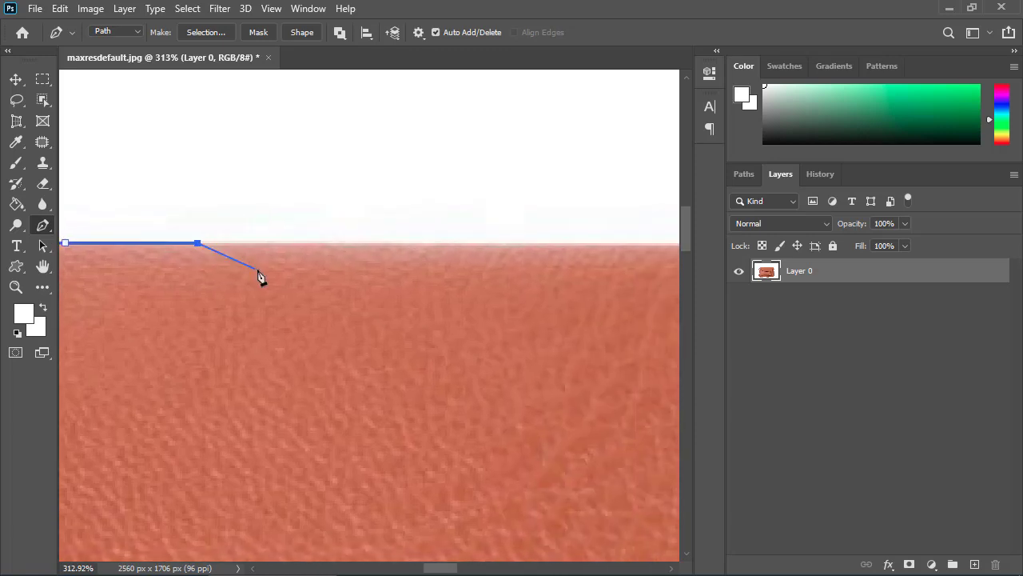
Place a stray anchor above the bag's top edge and practise undoing and redoing it.
click(315, 201)
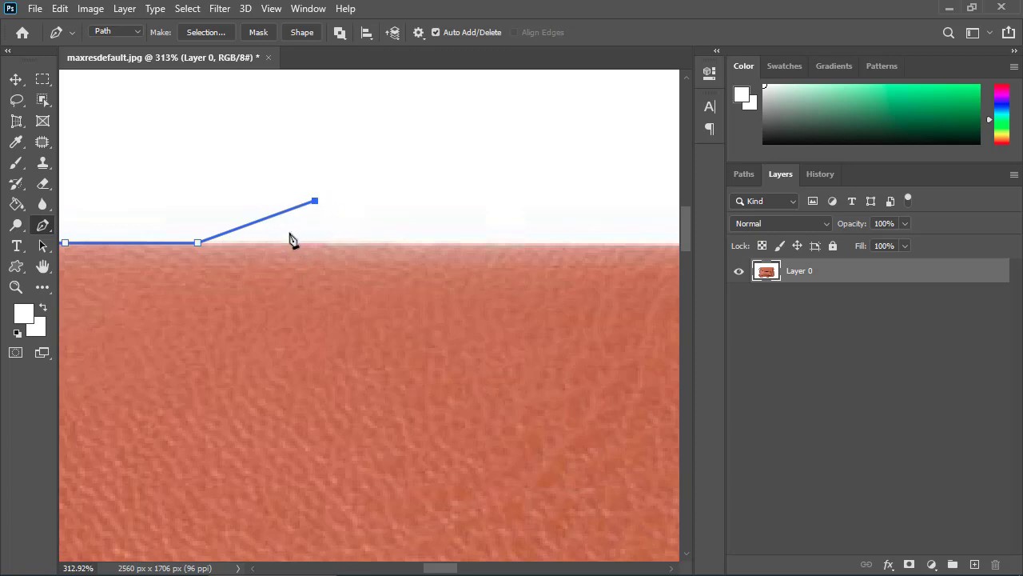
key(ctrl+z)
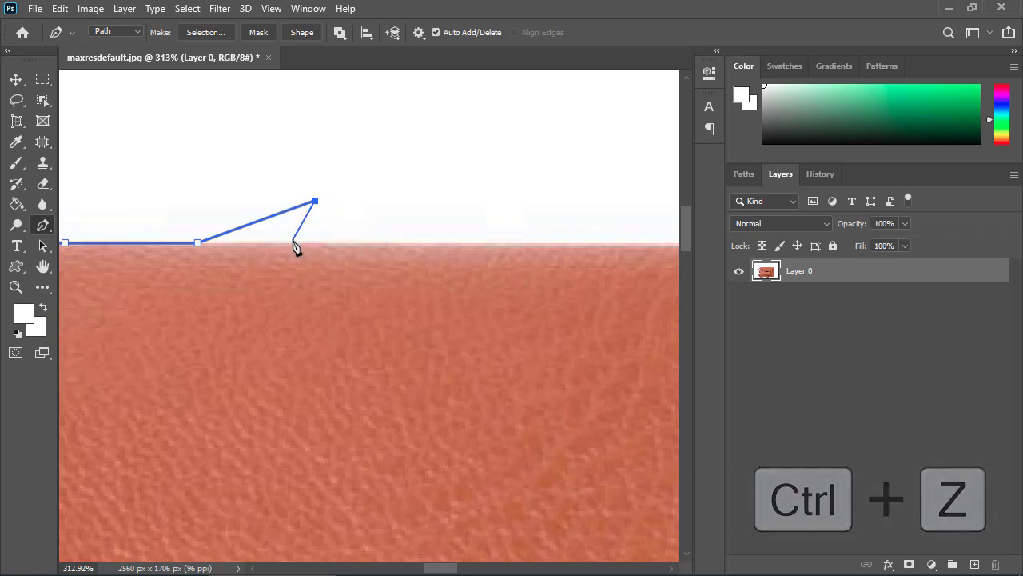
key(ctrl+z)
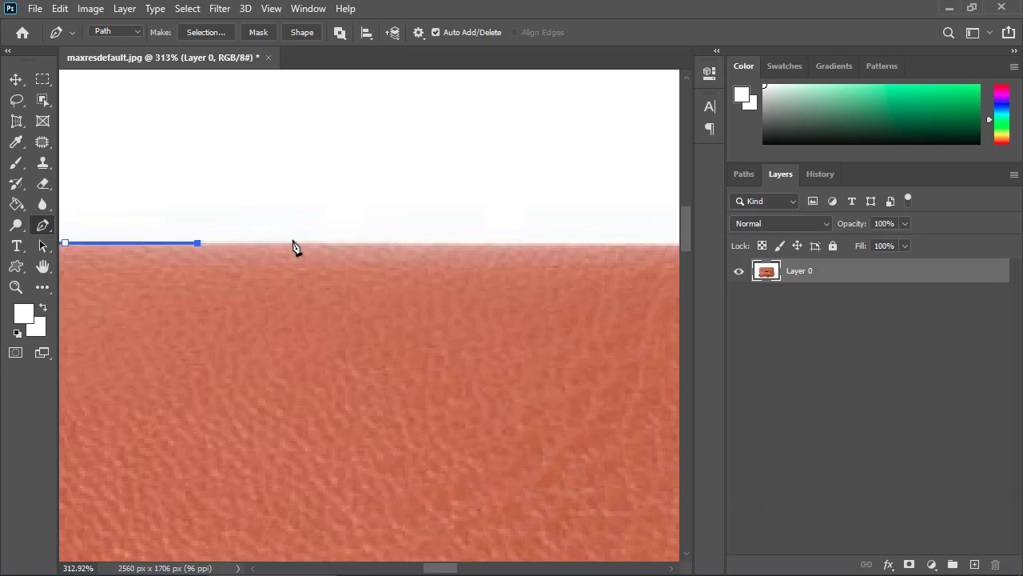
key(ctrl+shift+z)
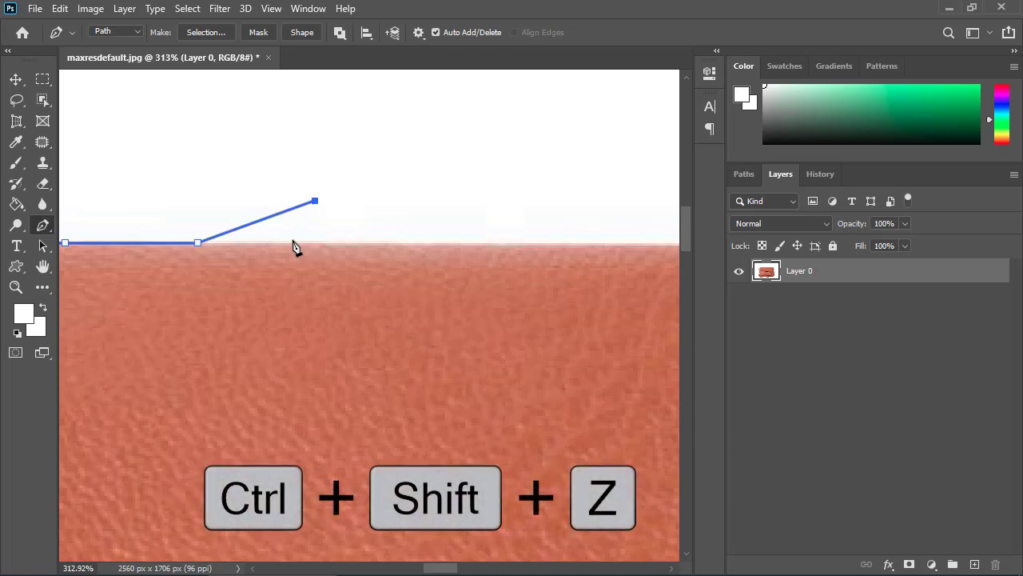
key(ctrl+z)
key(ctrl+shift+z)
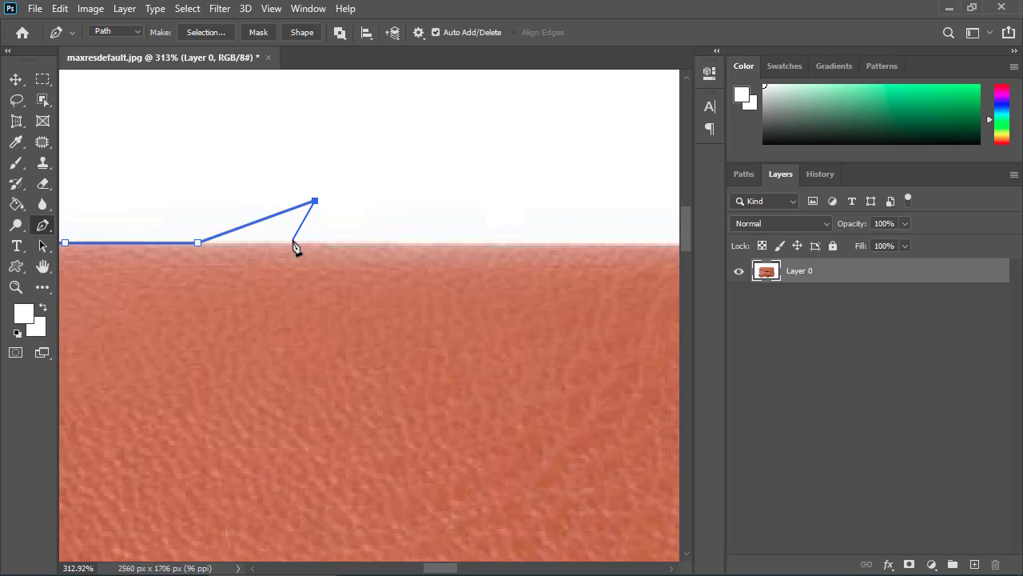
Continue the path off the edge with a practice zigzag of straight and curved segments across the bag and background.
click(450, 204)
click(405, 300)
click(435, 375)
drag(505, 325, 606, 124)
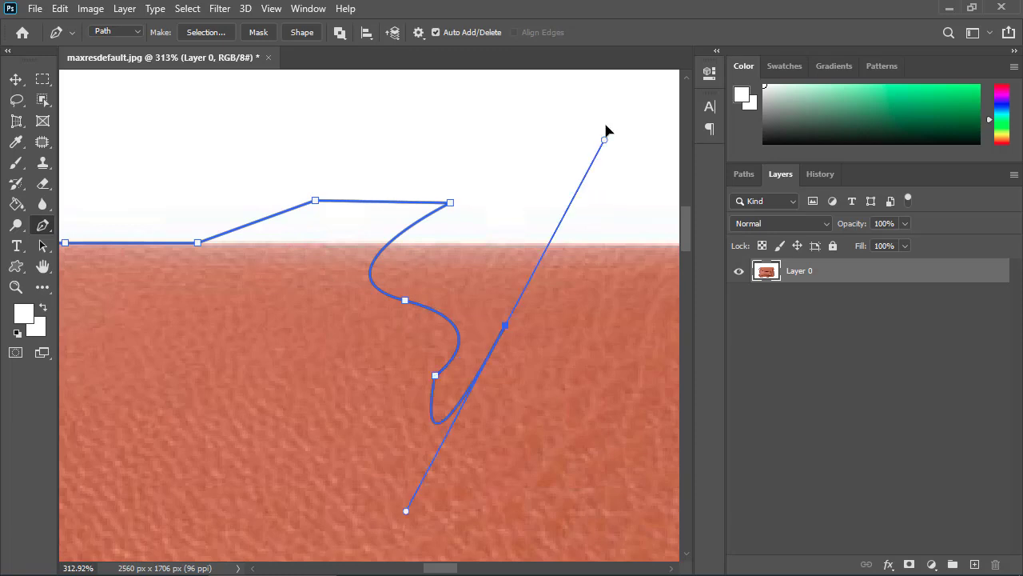
click(590, 194)
click(553, 133)
Undo the practice segments one by one back to the last anchor on the bag's top edge.
key(ctrl+z)
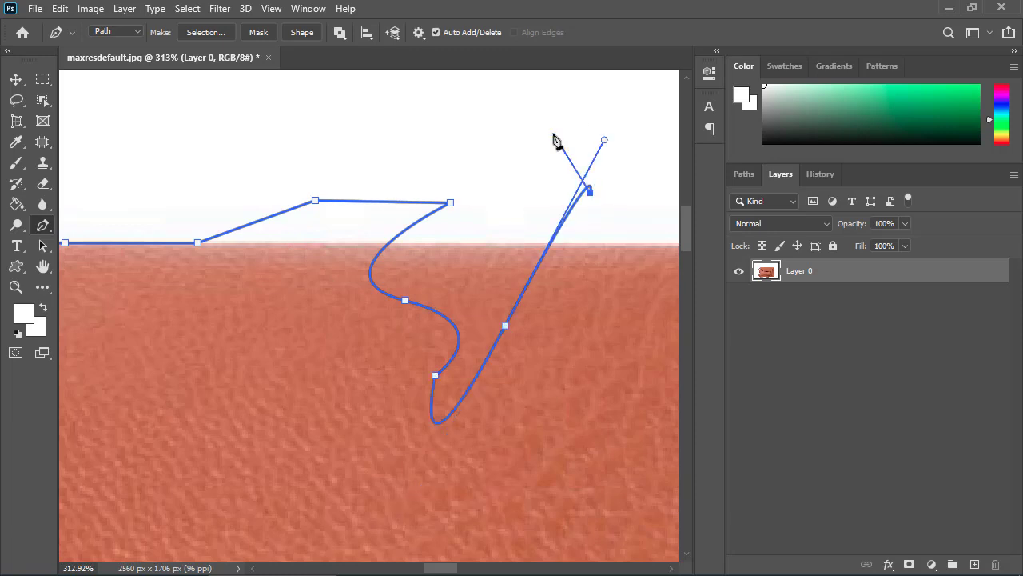
key(ctrl+z)
key(ctrl+z)
key(ctrl+z)
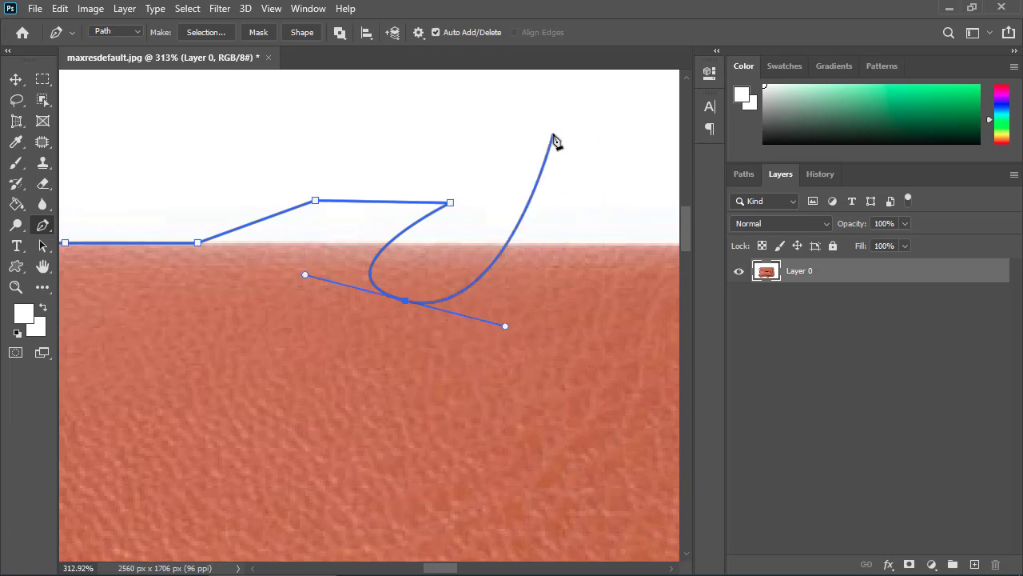
key(ctrl+z)
key(ctrl+z)
key(ctrl+z)
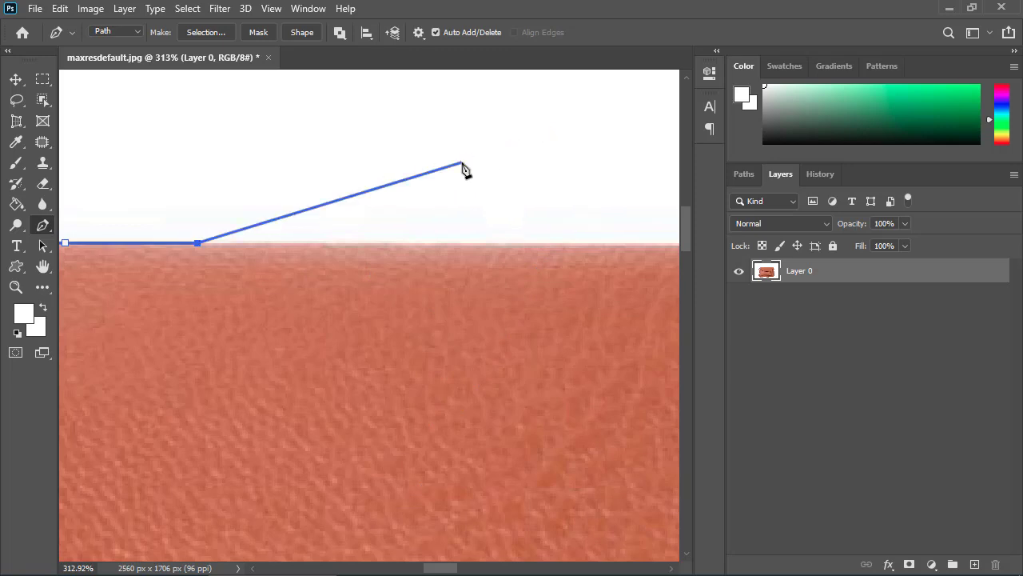
Continue the path off the bag's top edge with a practice zigzag of straight and curved segments.
click(407, 141)
click(414, 170)
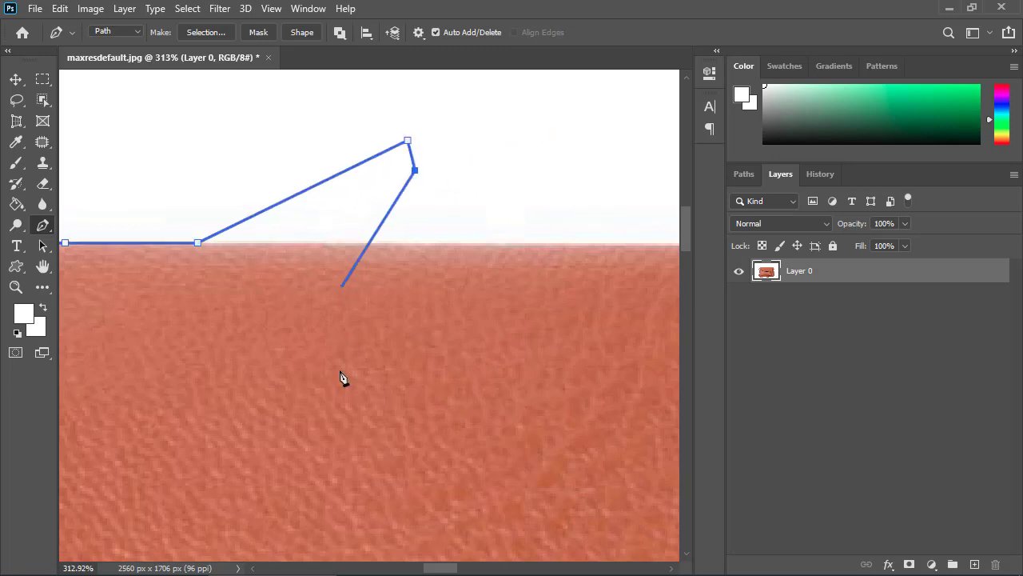
drag(343, 377, 347, 393)
drag(347, 393, 606, 364)
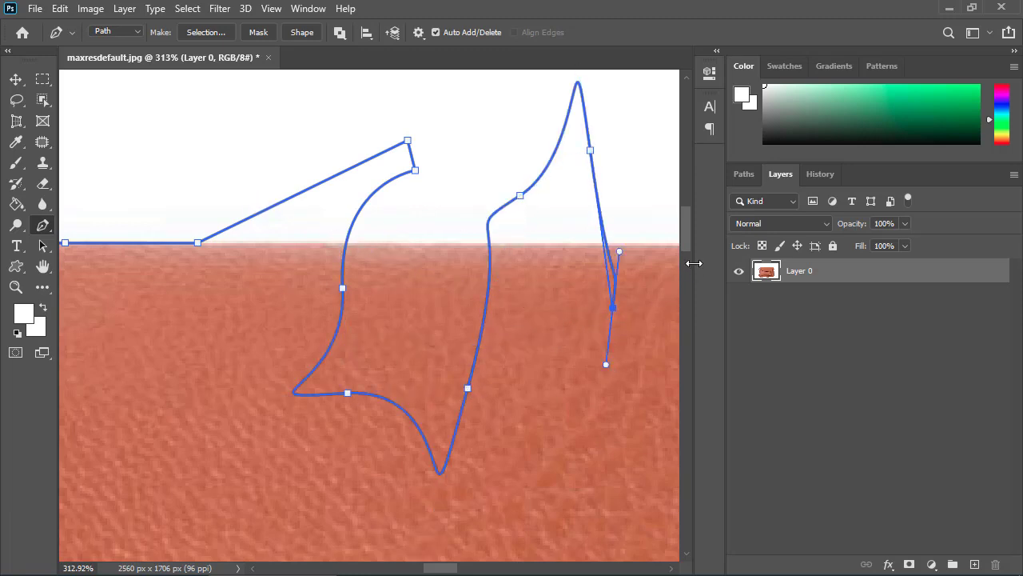
Step back through the history states to remove the practice anchors, ending at an earlier anchor on the bag's top edge.
click(821, 175)
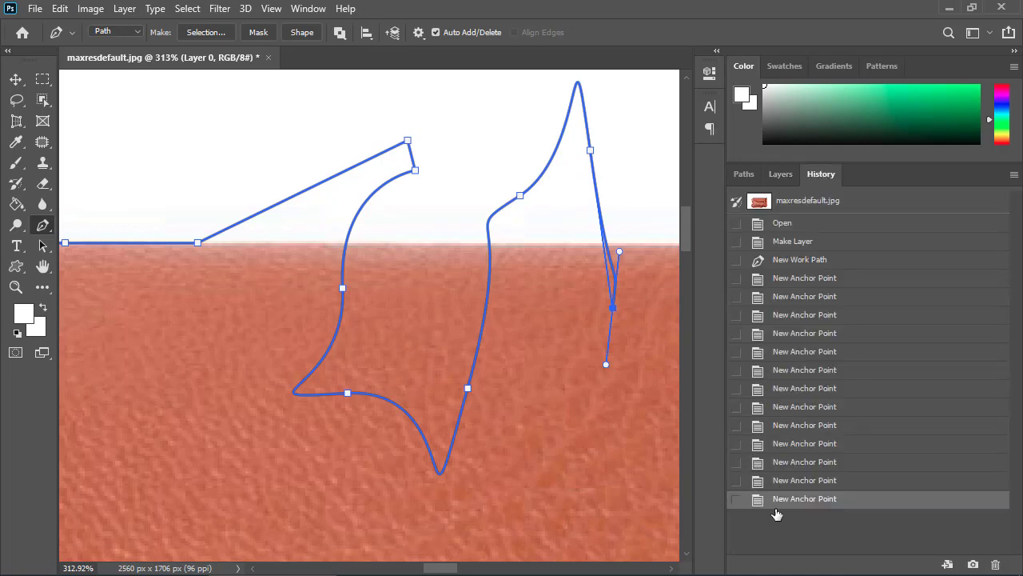
click(805, 482)
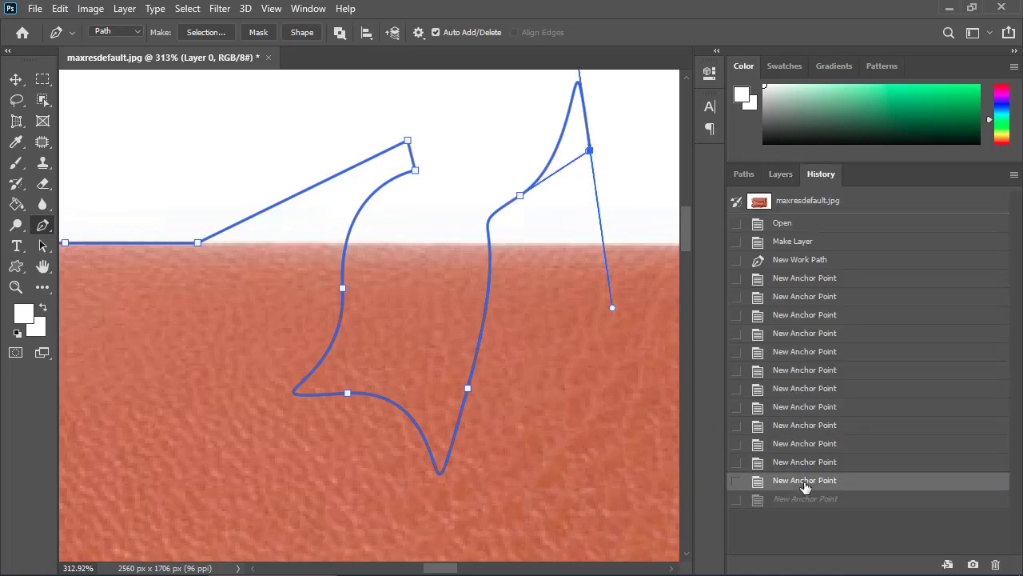
click(790, 462)
click(790, 444)
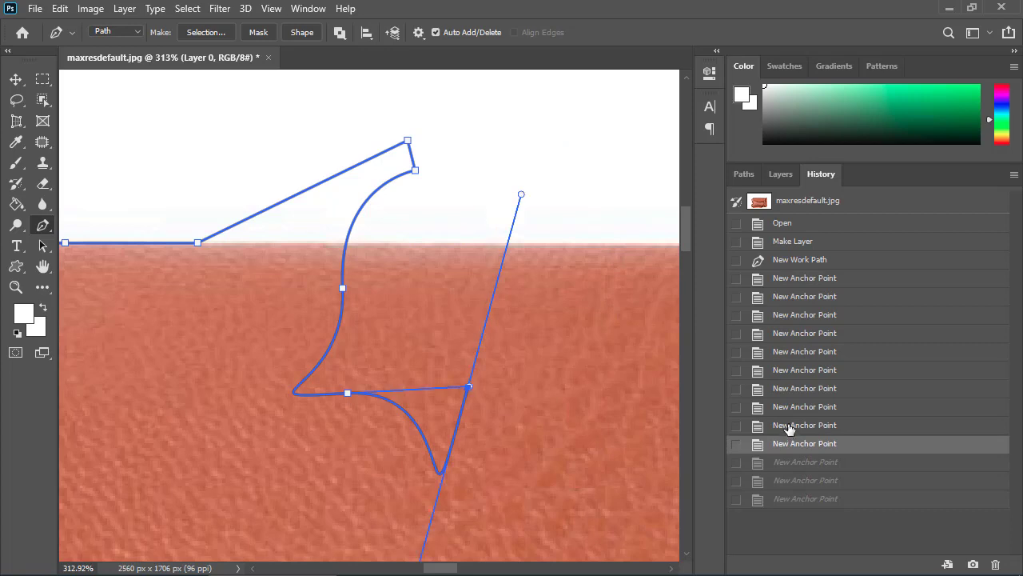
click(790, 424)
click(790, 406)
click(790, 388)
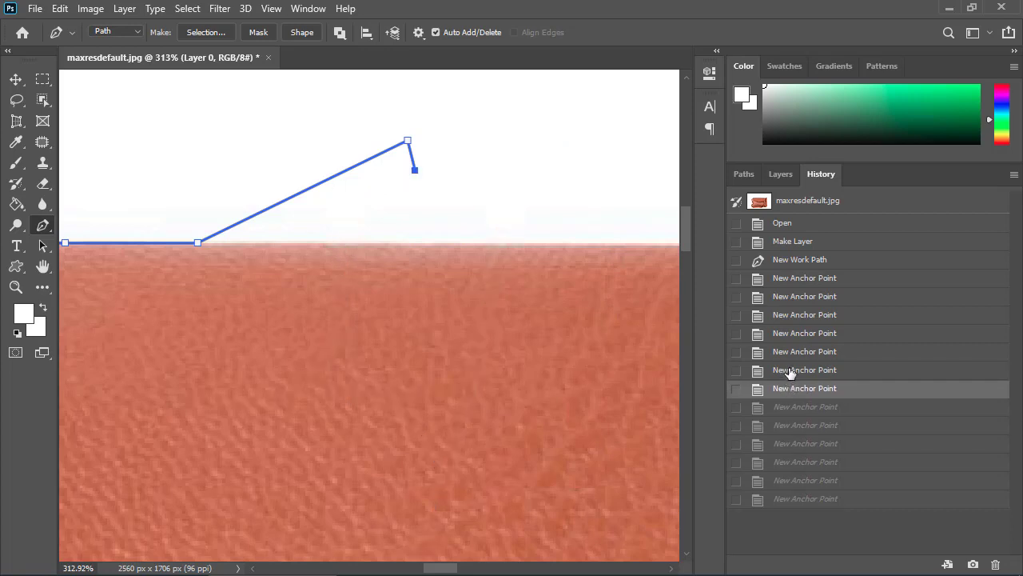
click(790, 366)
click(789, 351)
click(789, 335)
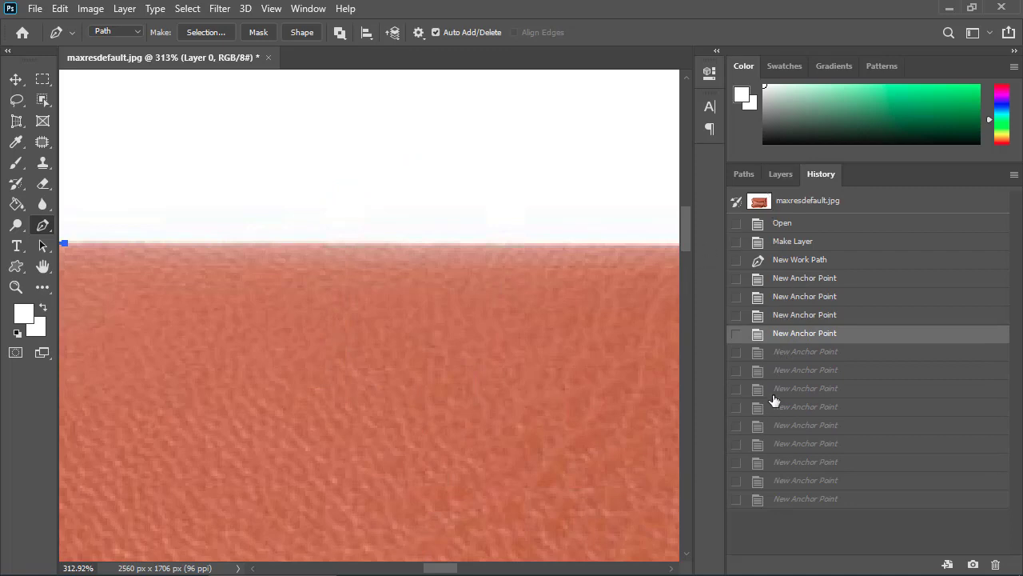
Display the work path, add a straight segment along the bag's top edge and switch to full-screen mode.
click(786, 176)
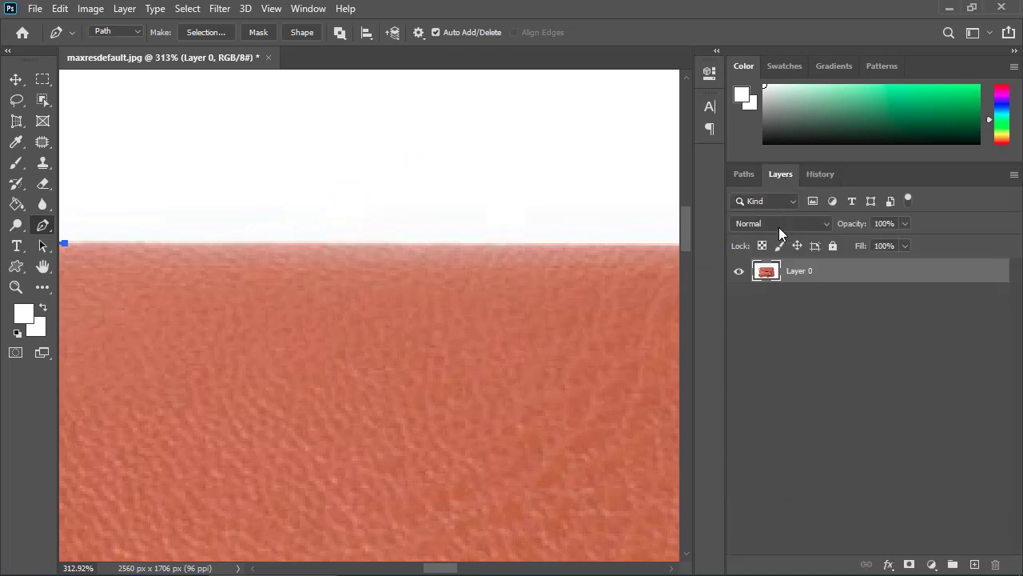
click(738, 179)
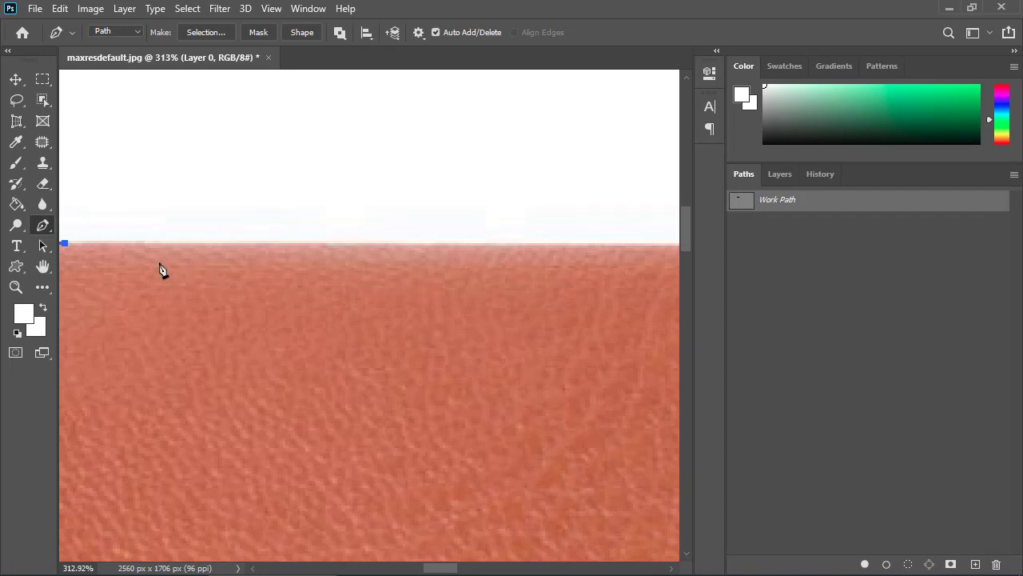
click(265, 243)
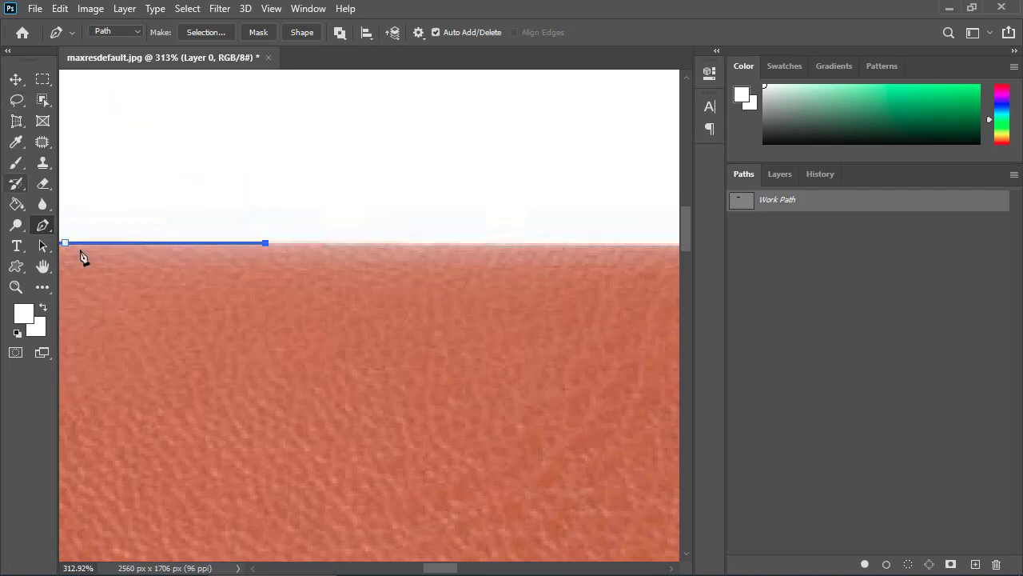
key(f)
key(f)
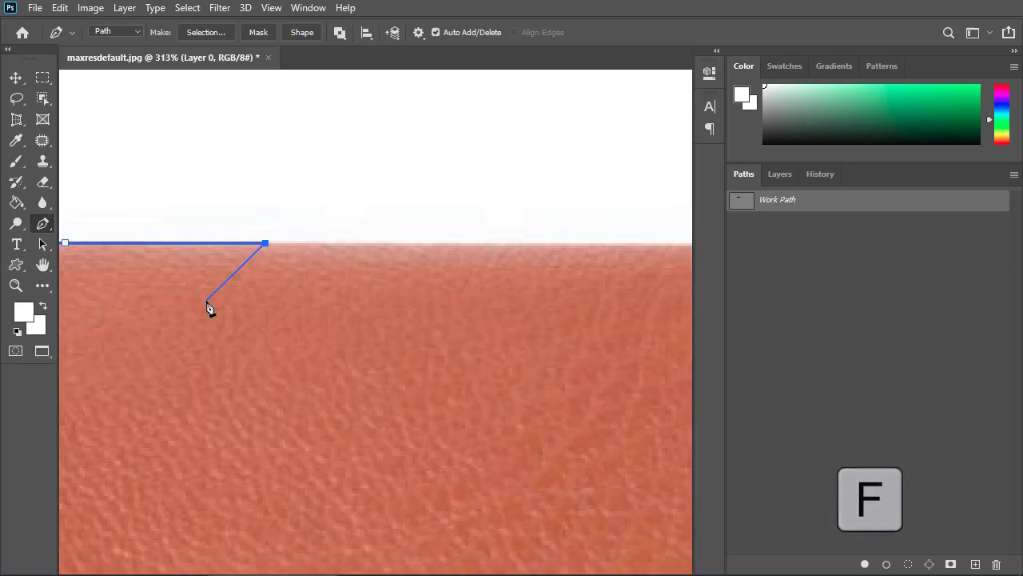
key(f)
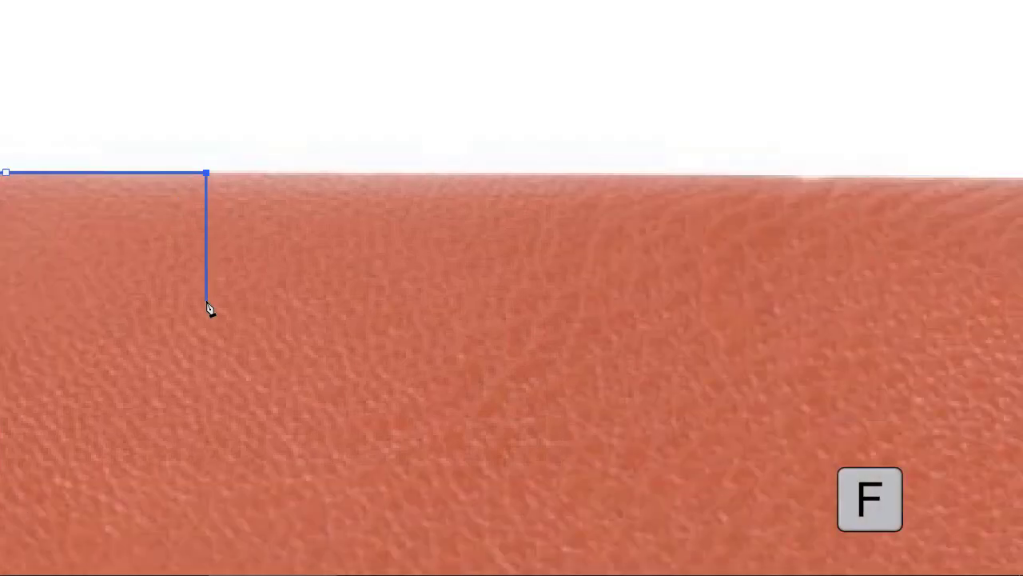
Continue the path with straight segments along the bag's top edge towards the strap at its far corner.
click(502, 176)
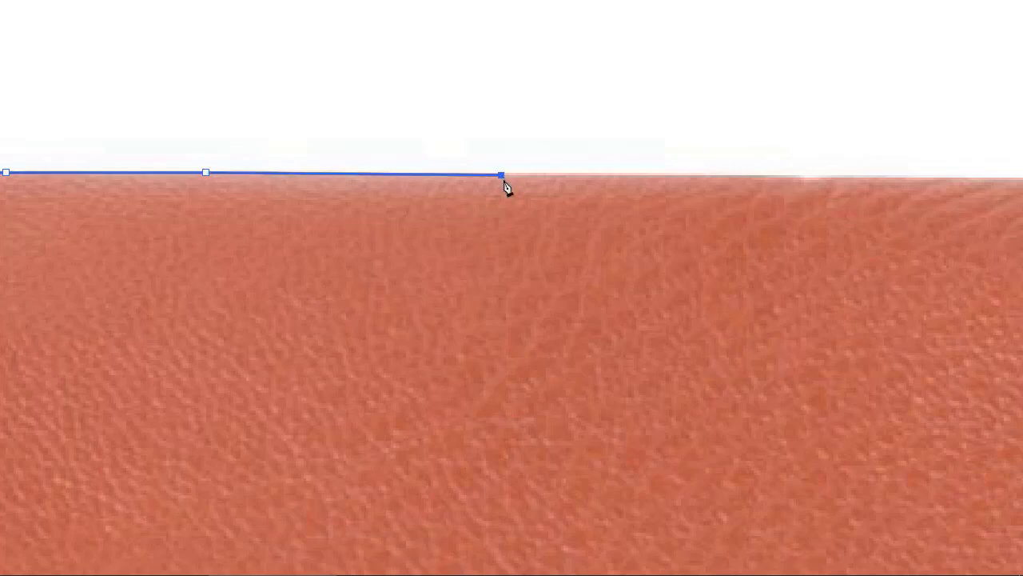
drag(688, 204, 429, 242)
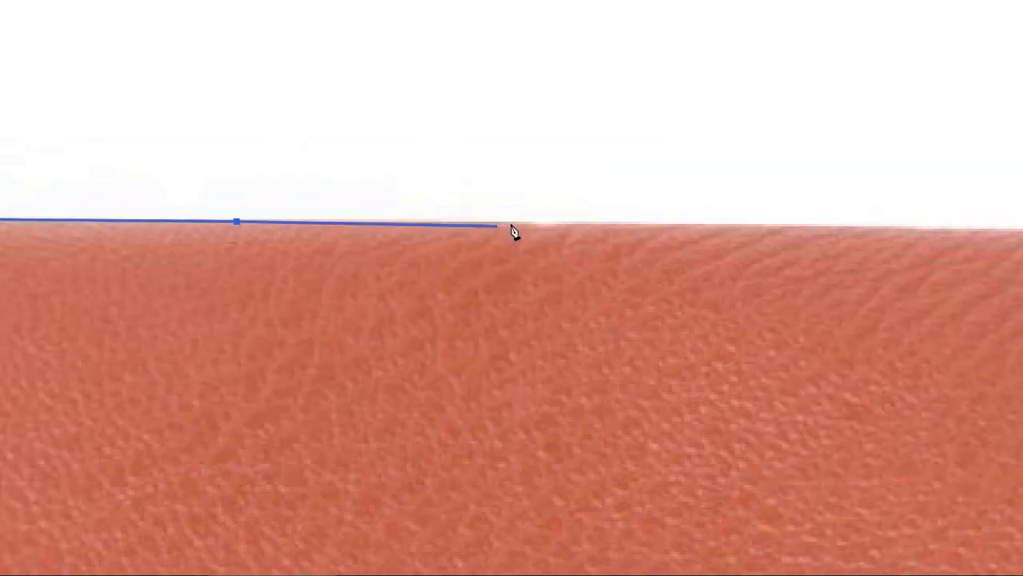
click(515, 226)
scroll(562, 237, right, 6)
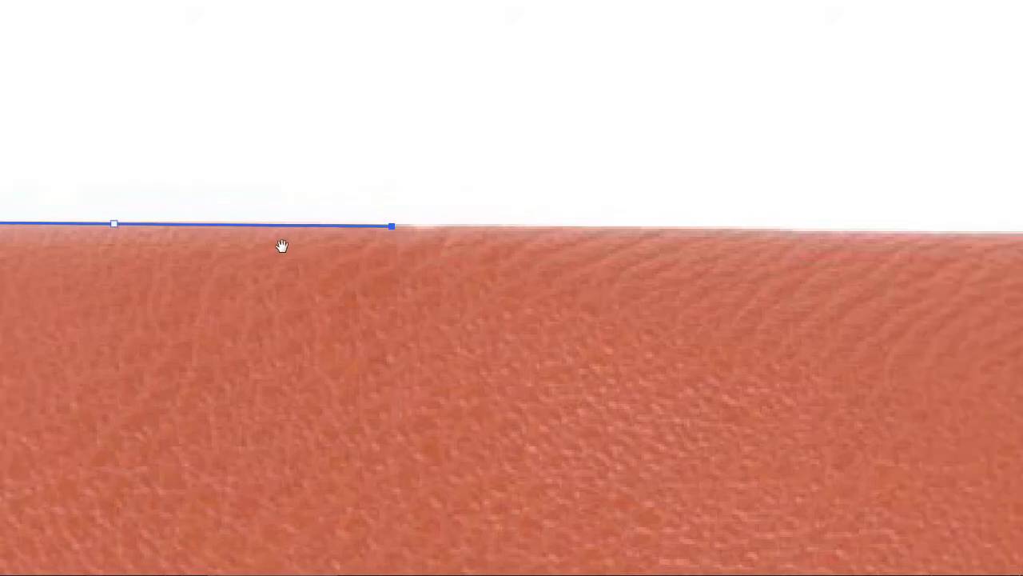
click(578, 232)
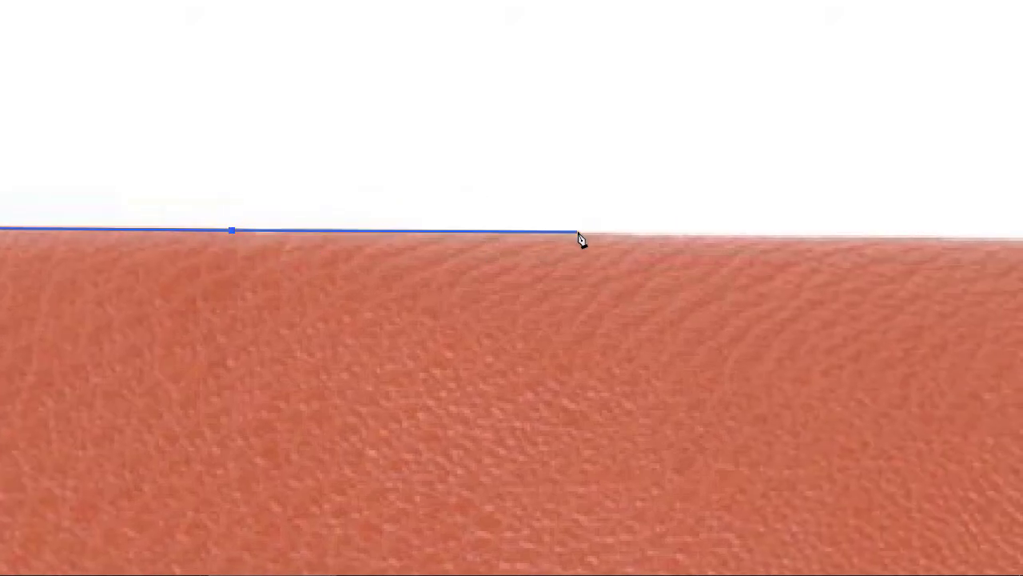
drag(516, 269, 286, 270)
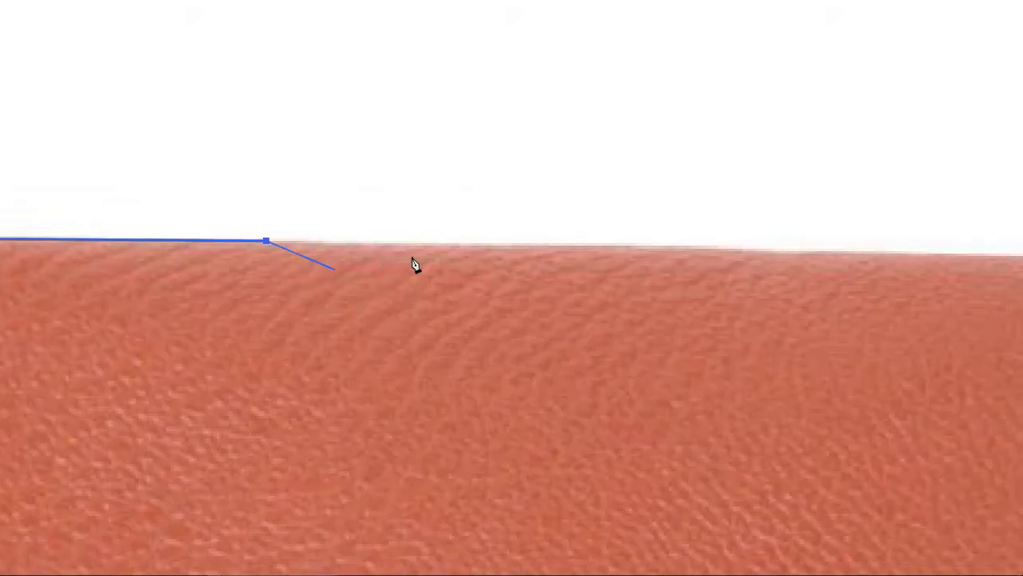
click(502, 246)
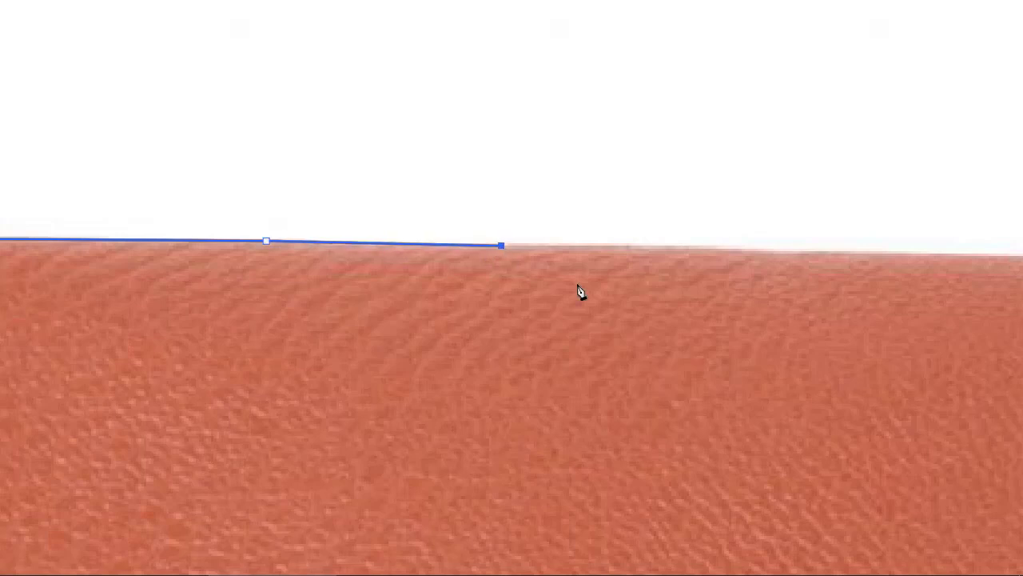
drag(580, 293, 165, 277)
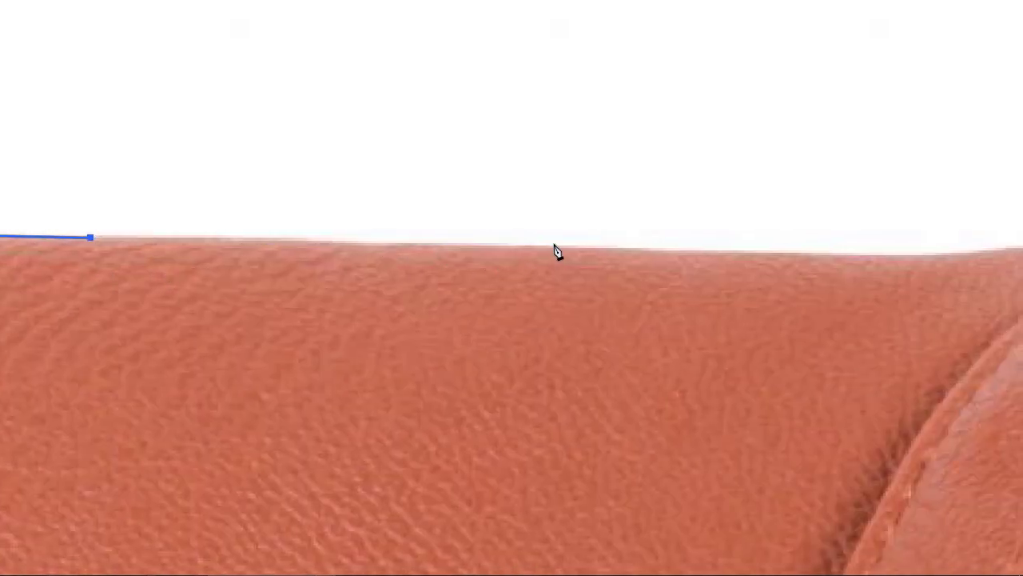
click(556, 247)
drag(695, 318, 327, 328)
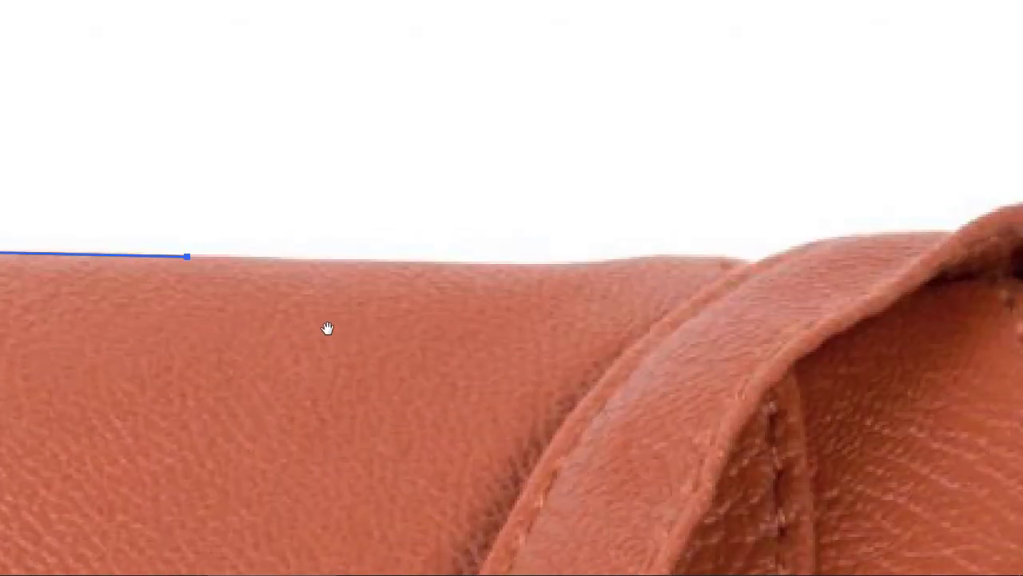
Trace the slight dip and rise in the top edge just before the strap with two more anchors.
click(542, 264)
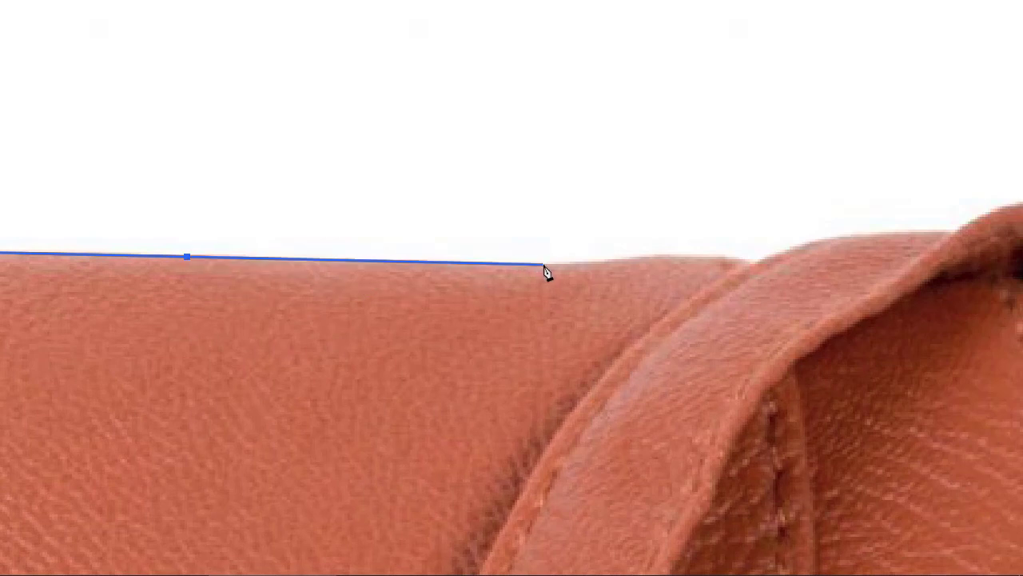
drag(606, 299, 366, 327)
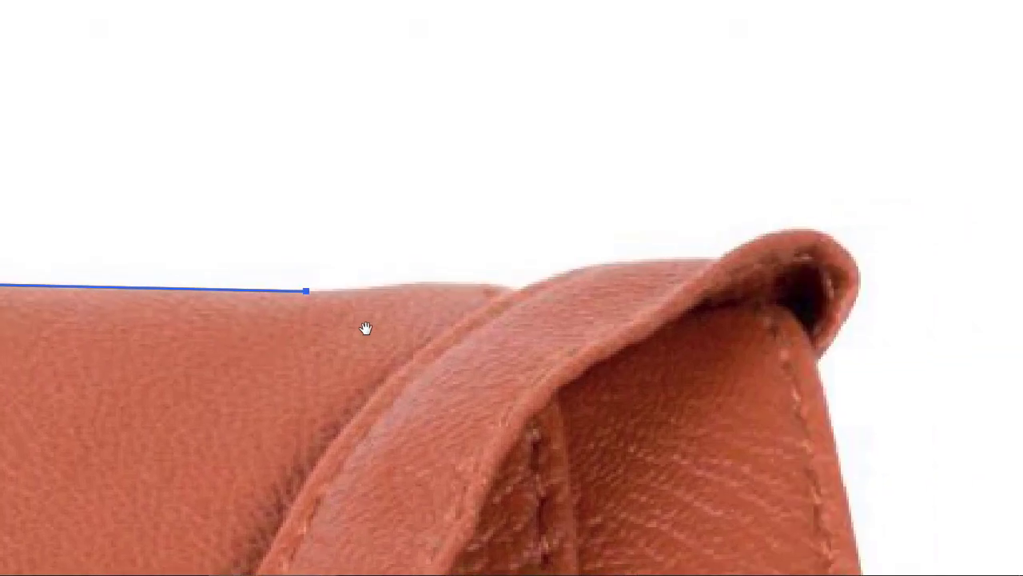
click(385, 287)
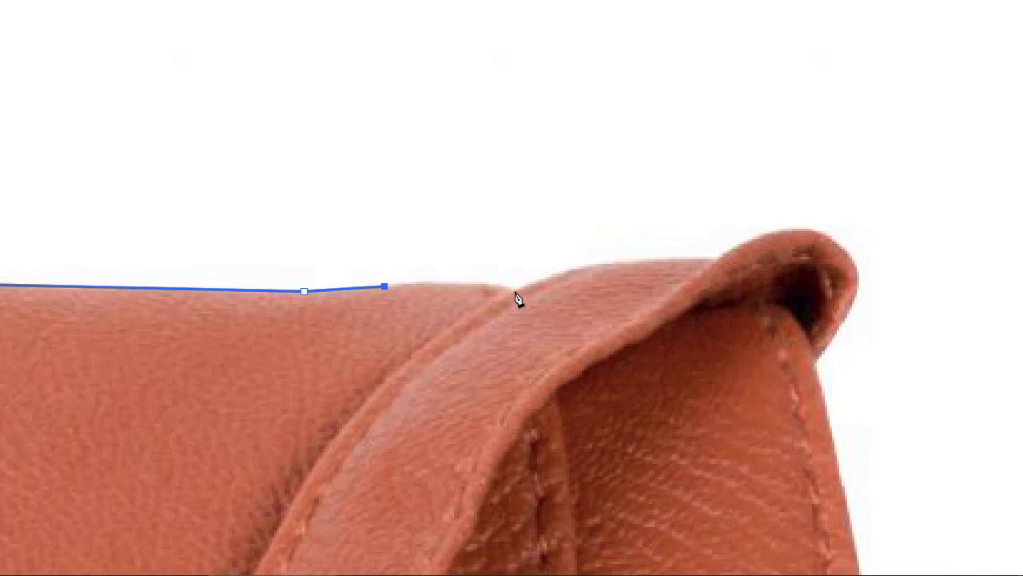
Curve the path to the notch where the top edge meets the strap, undo that anchor and place it again.
drag(513, 292, 512, 313)
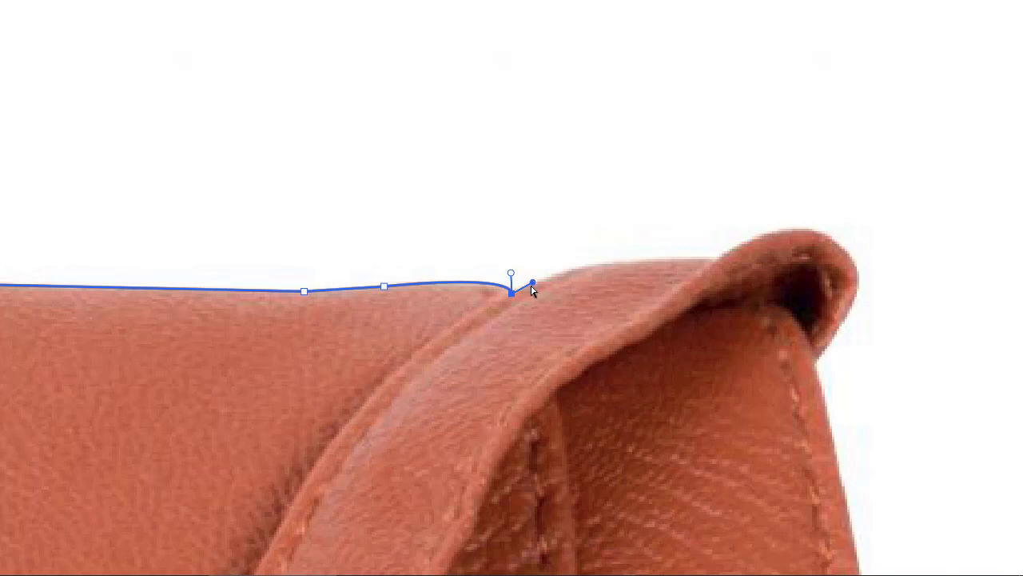
key(ctrl+z)
click(514, 291)
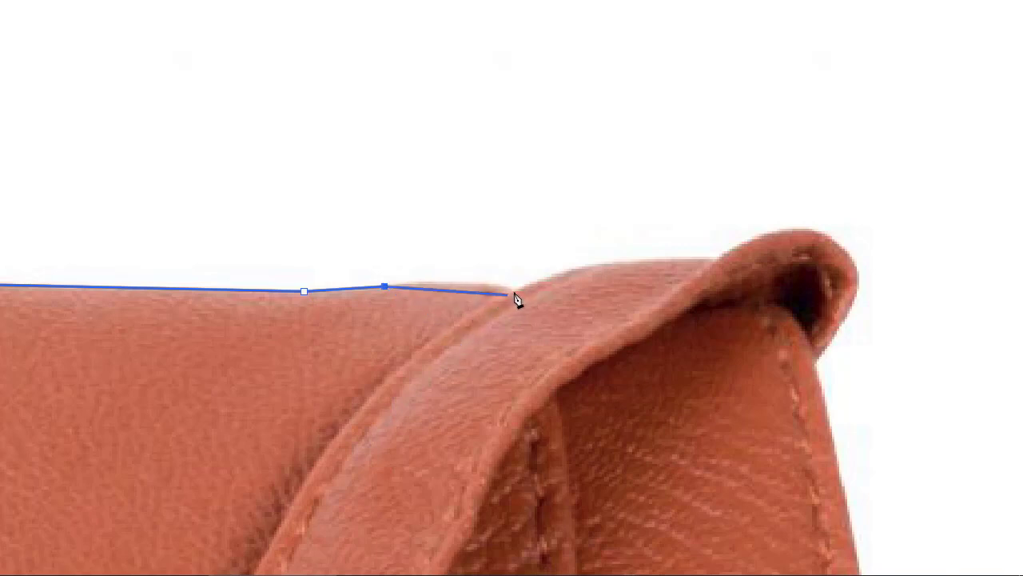
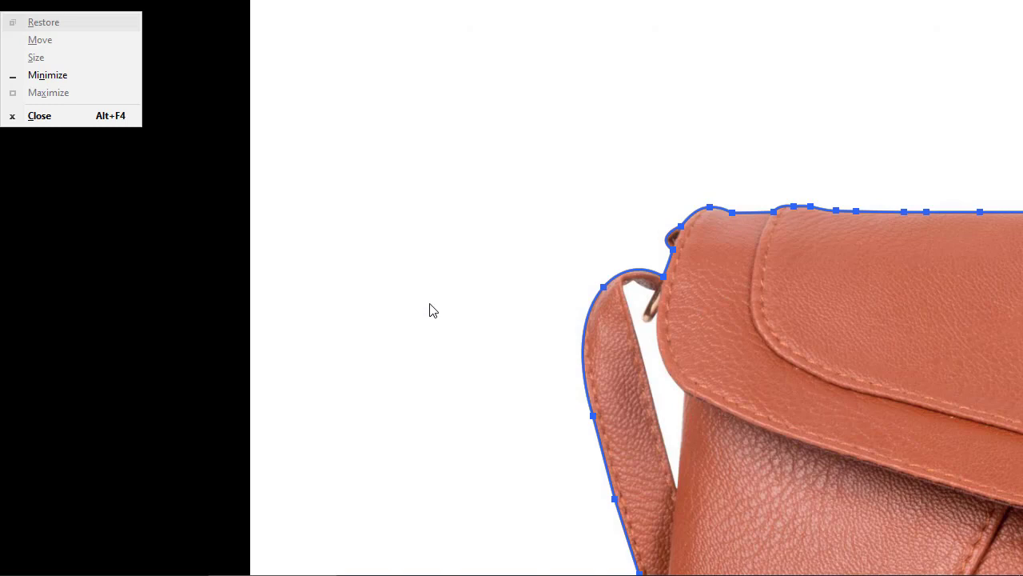
Leave full-screen mode and fit the whole image with the traced bag outline in the window.
click(268, 230)
click(270, 229)
key(Escape)
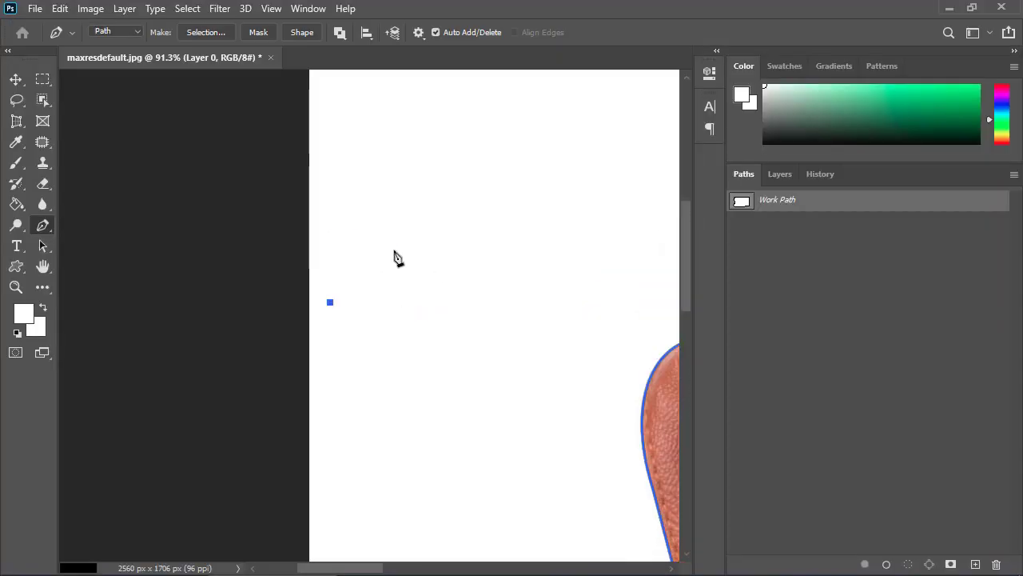
key(space)
drag(615, 292, 245, 261)
key(ctrl+0)
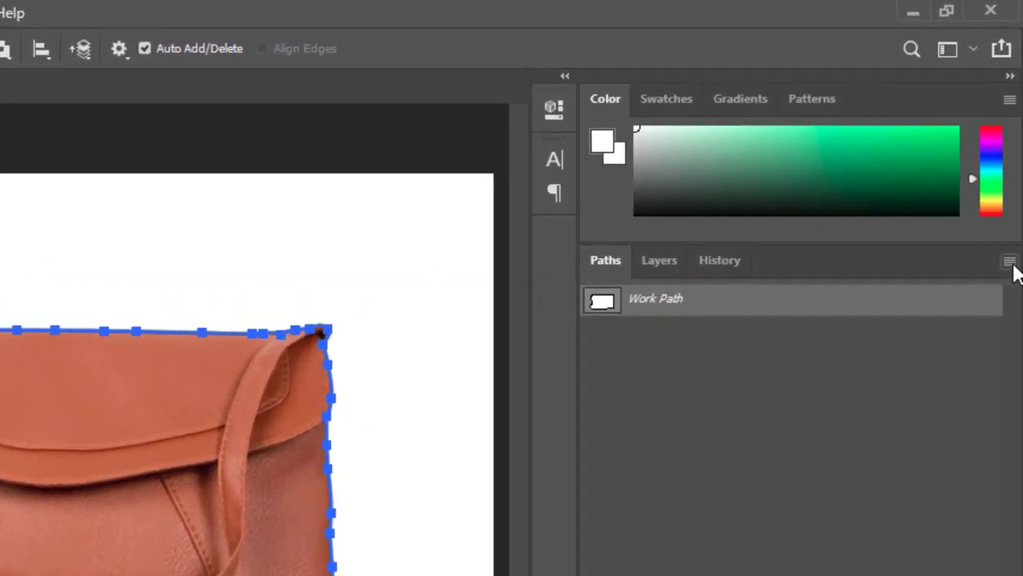
Save the work path under the name "Path 1 out" and deselect it.
click(1012, 266)
click(975, 279)
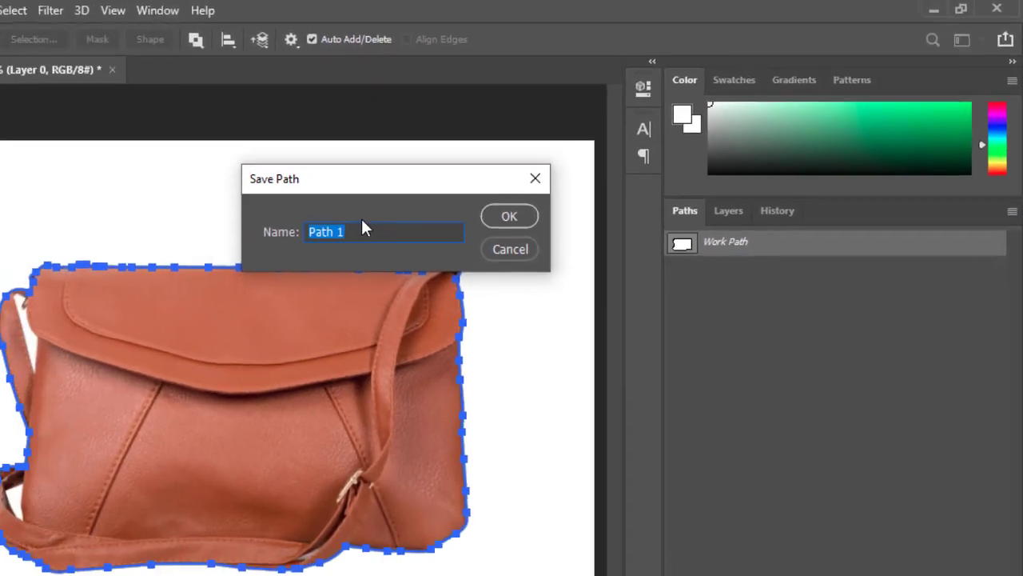
click(211, 289)
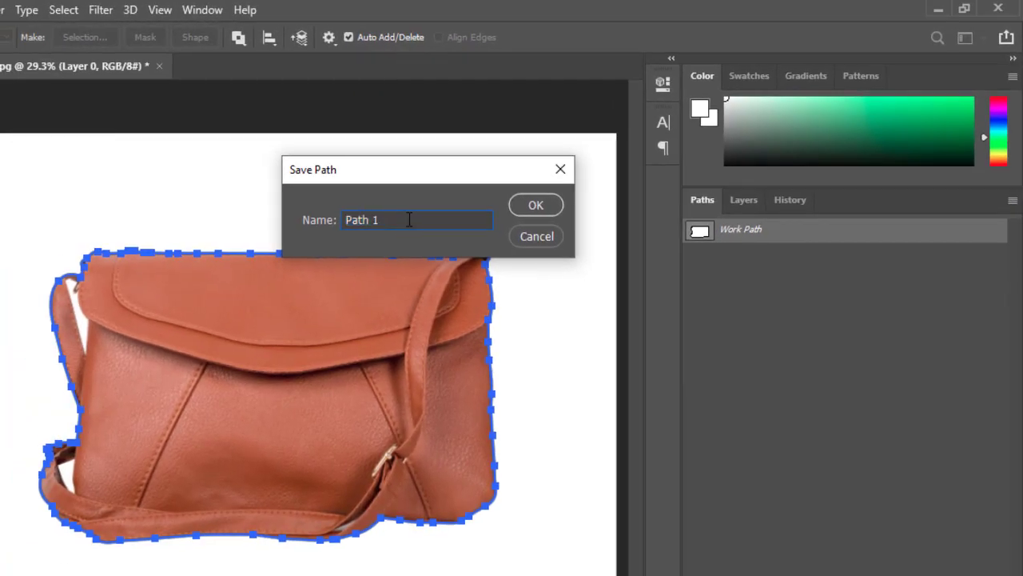
text(out)
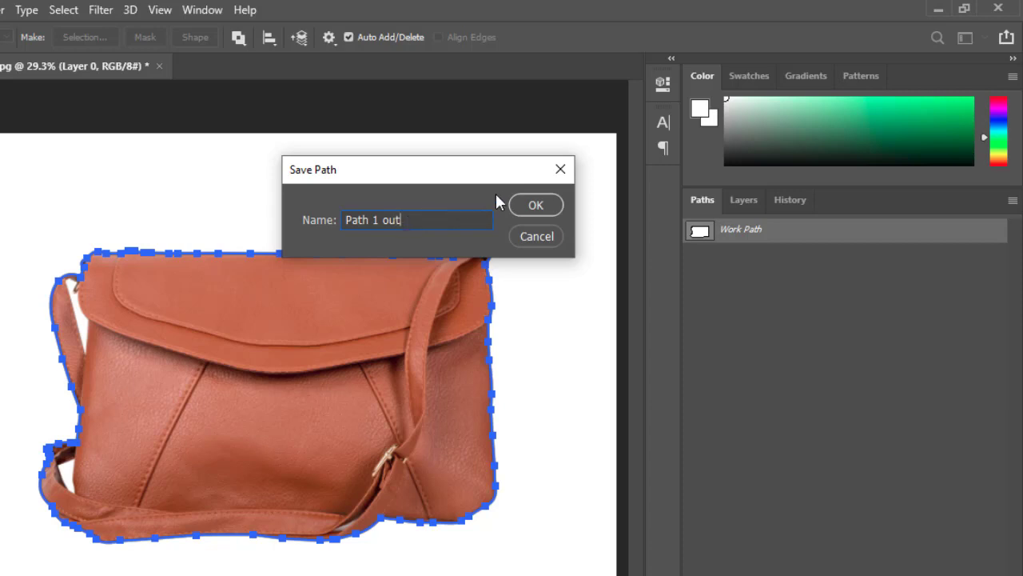
click(536, 205)
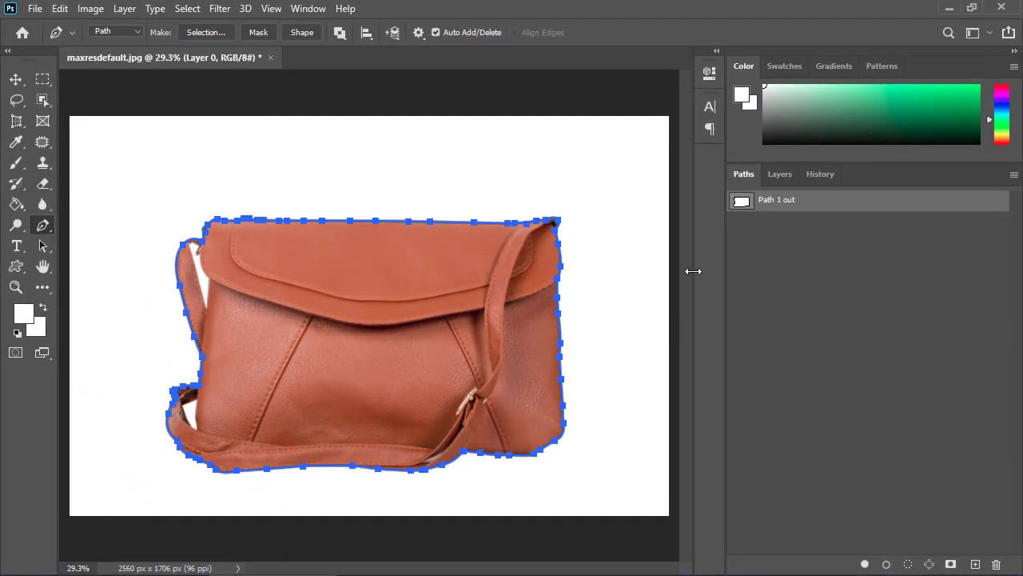
click(790, 310)
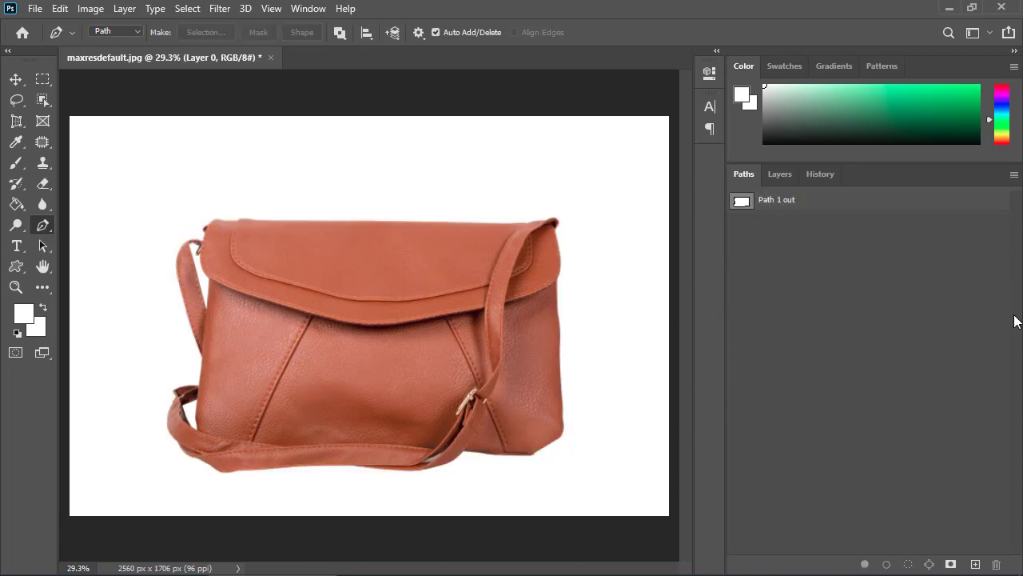
Create a new empty path and undo its creation.
click(976, 564)
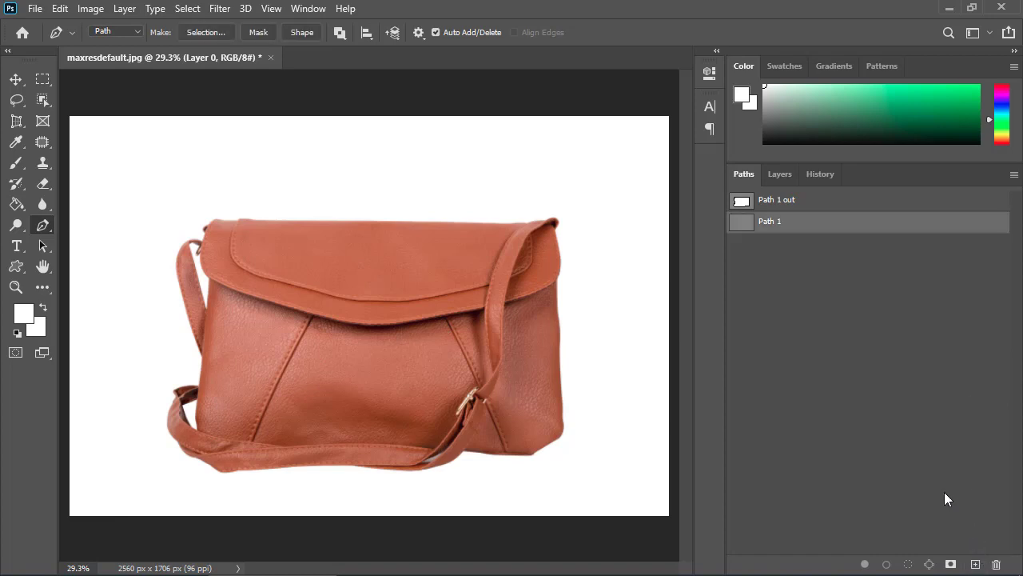
key(ctrl+z)
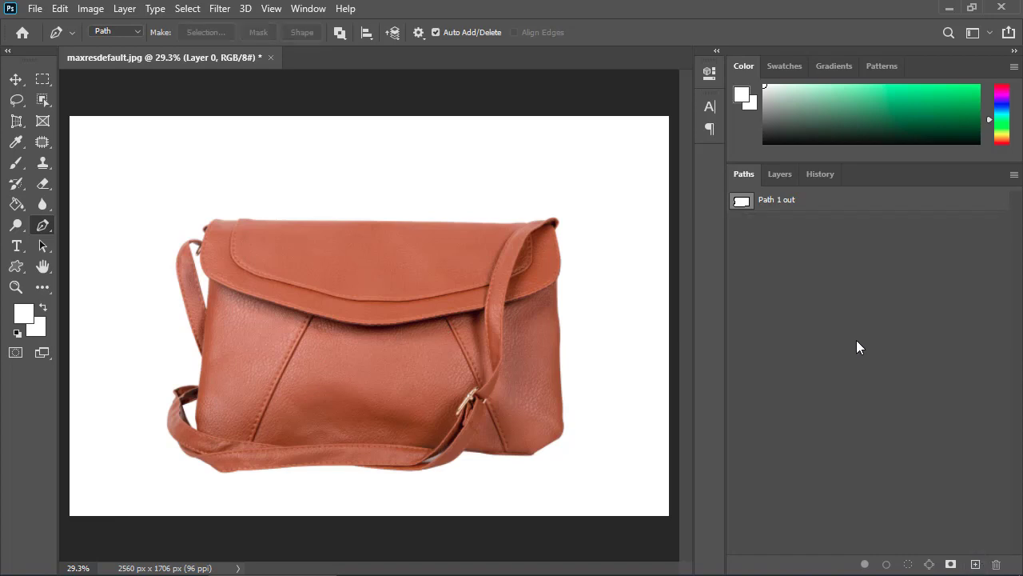
click(783, 203)
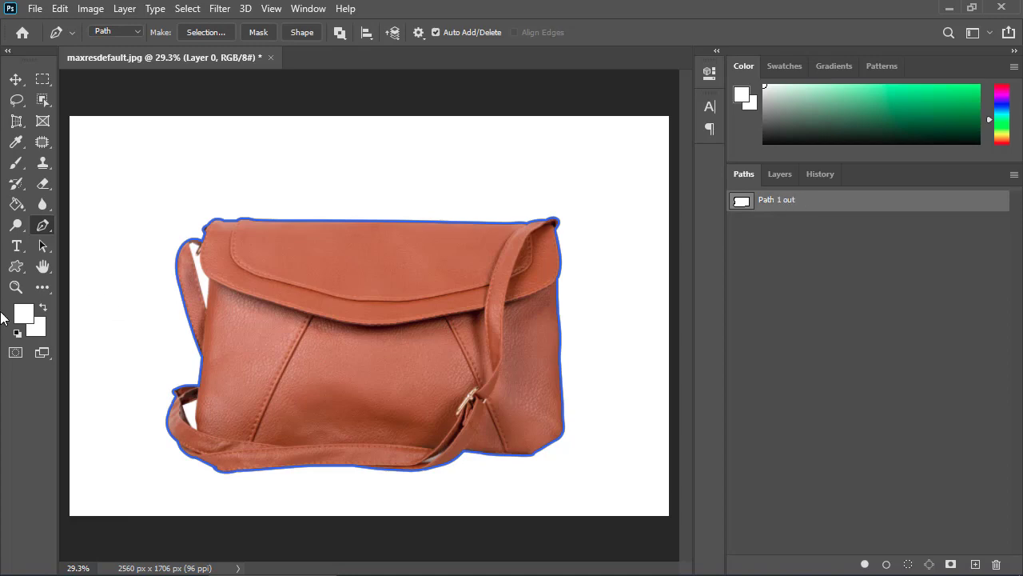
scroll(176, 284, up, 6)
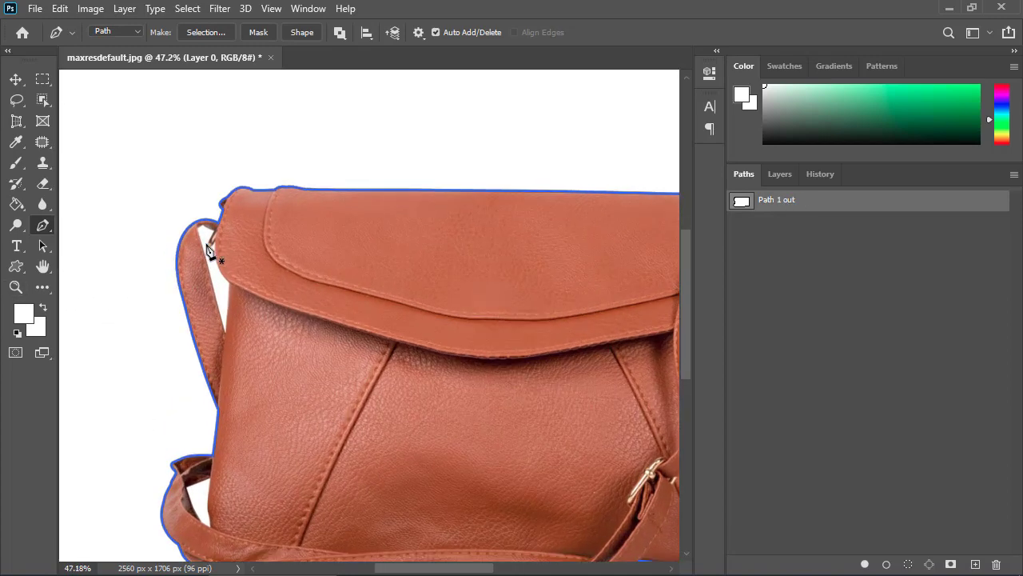
scroll(206, 250, up, 1)
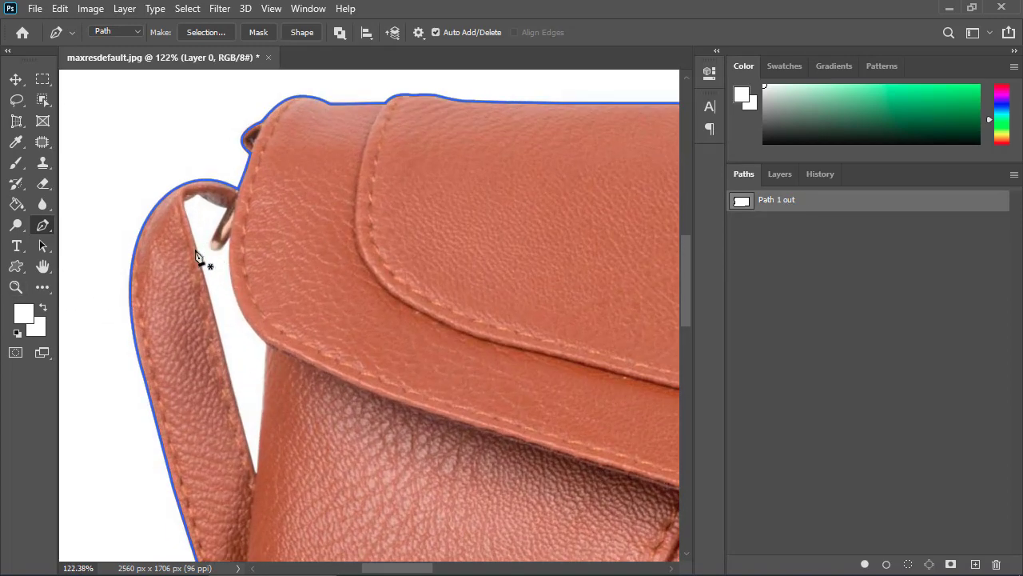
click(196, 248)
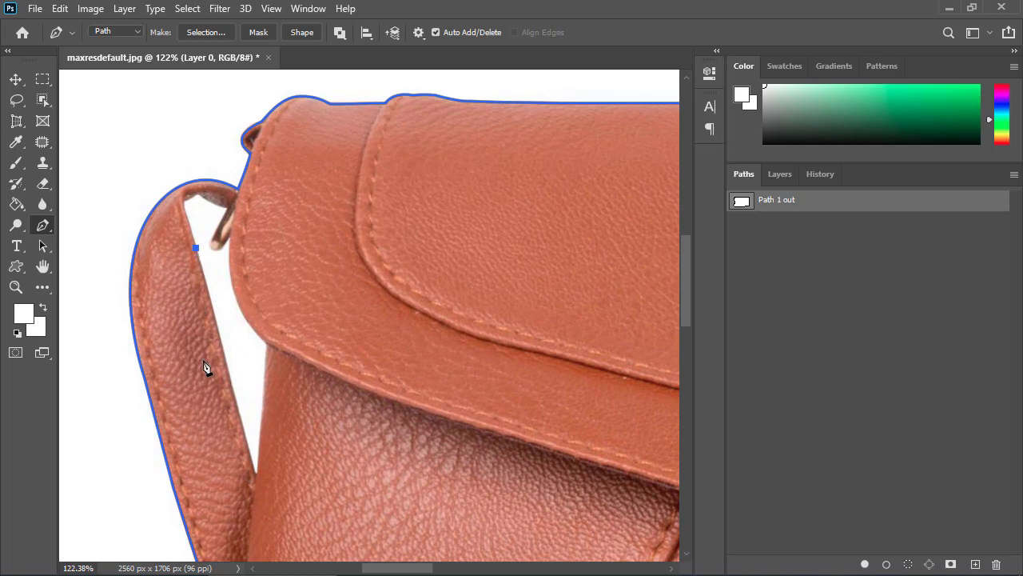
click(255, 473)
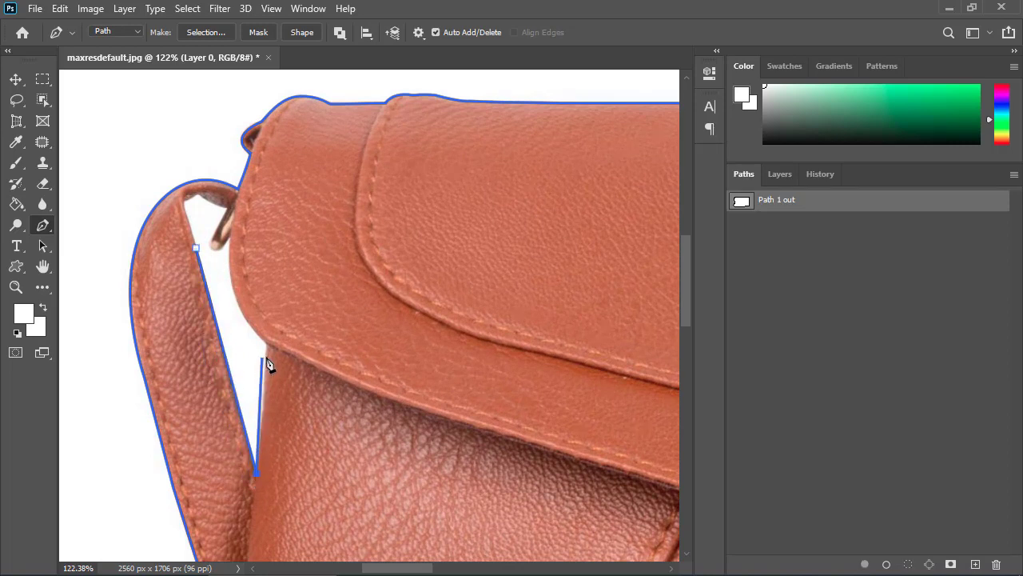
click(266, 343)
key(ctrl+z)
key(ctrl+z)
key(ctrl+z)
key(ctrl+z)
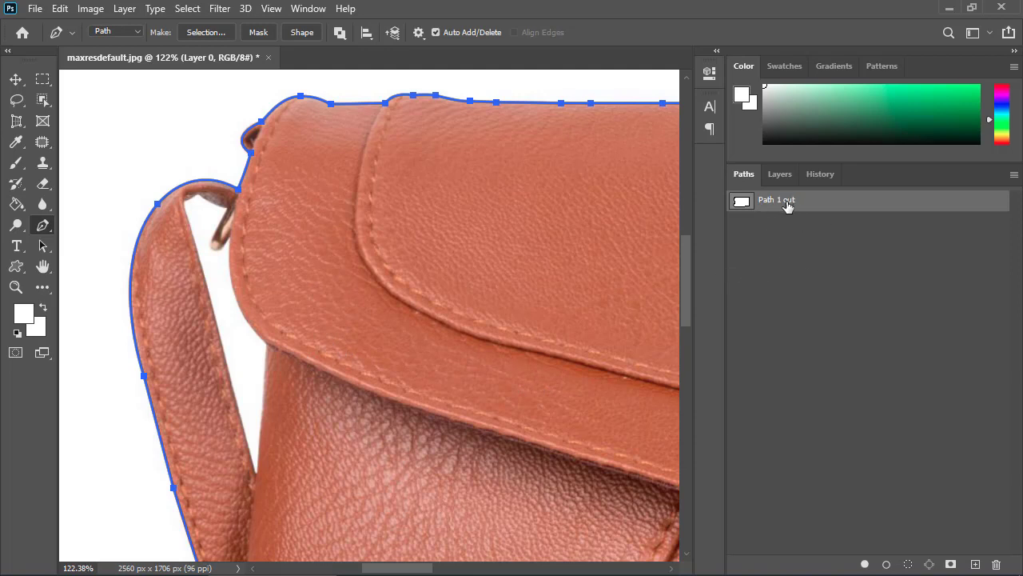
Deselect the outer path and start a new work path along the strap's inner edge in the upper-left gap.
click(799, 270)
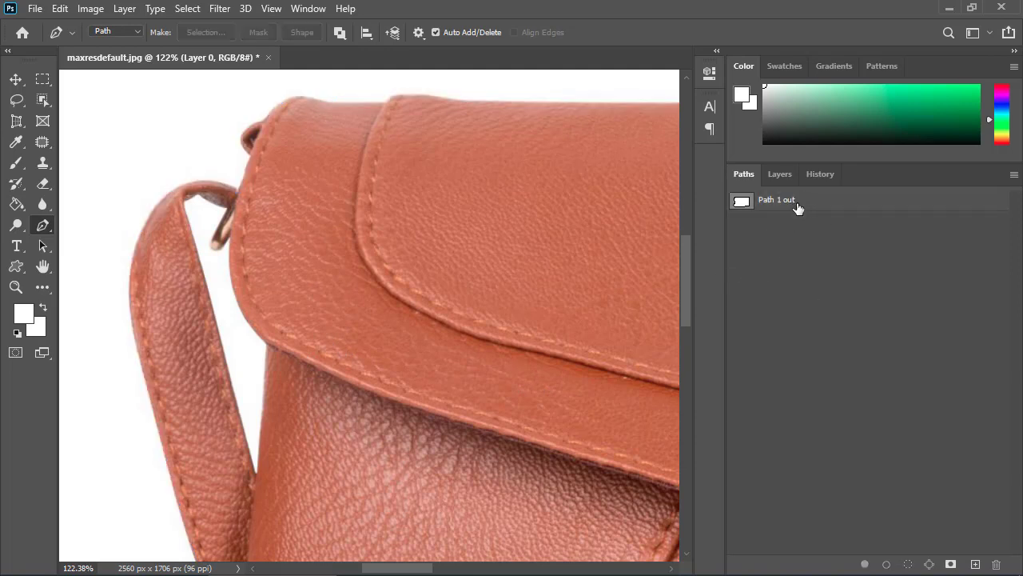
click(256, 476)
click(194, 242)
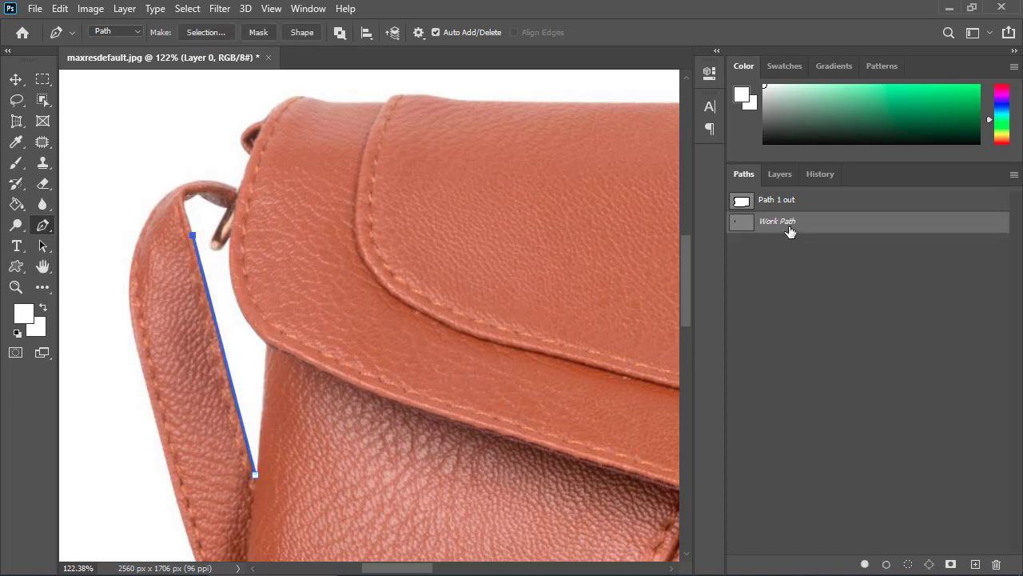
scroll(185, 218, up, 5)
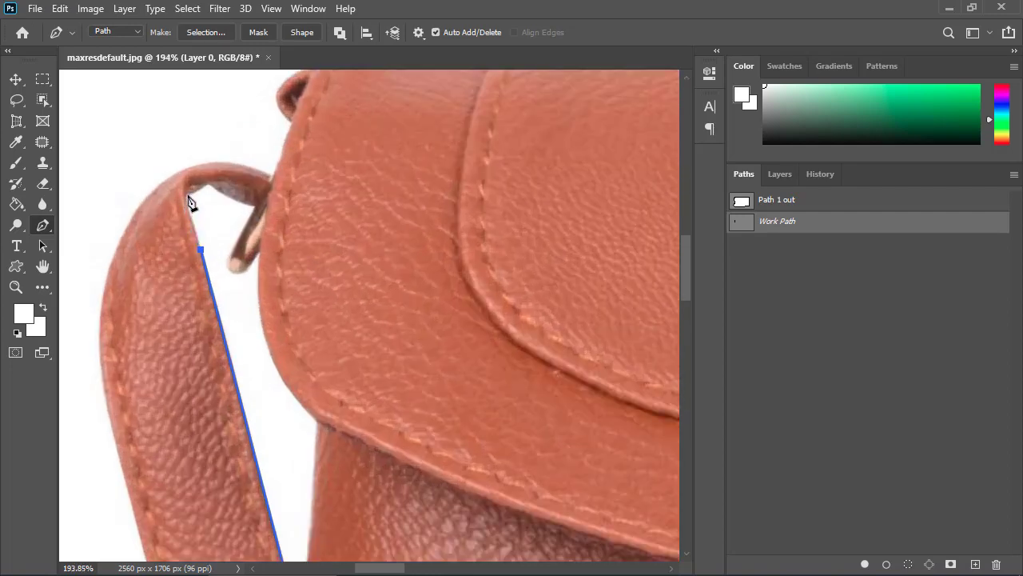
Continue the path around the top of the upper-left strap gap and around the metal ring to the flap's edge.
drag(188, 193, 194, 179)
click(207, 183)
drag(243, 206, 278, 208)
drag(243, 272, 260, 259)
click(261, 245)
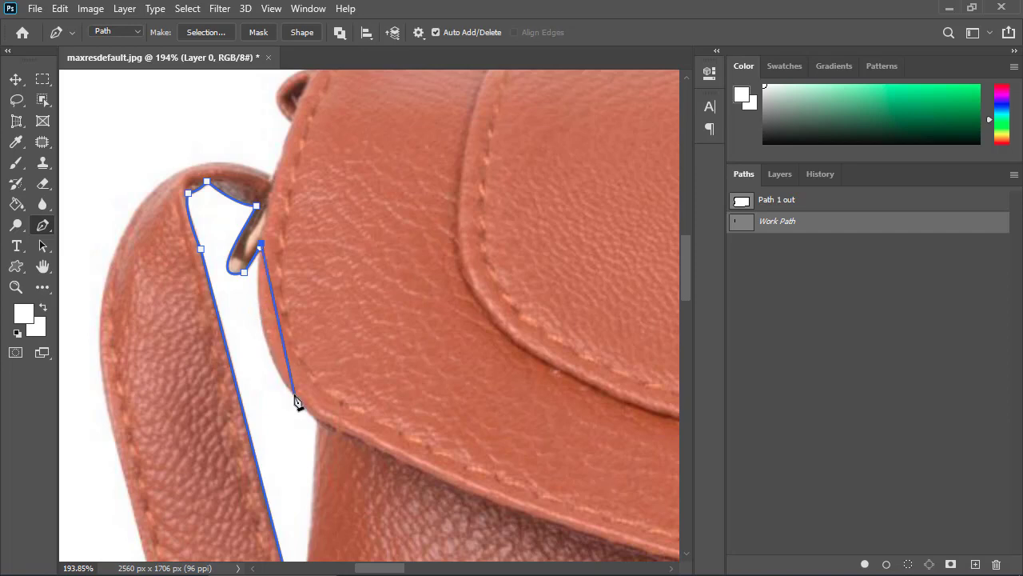
Curve the path down the flap's edge, follow the bag's side and close it at the gap's lower tip.
drag(294, 394, 308, 410)
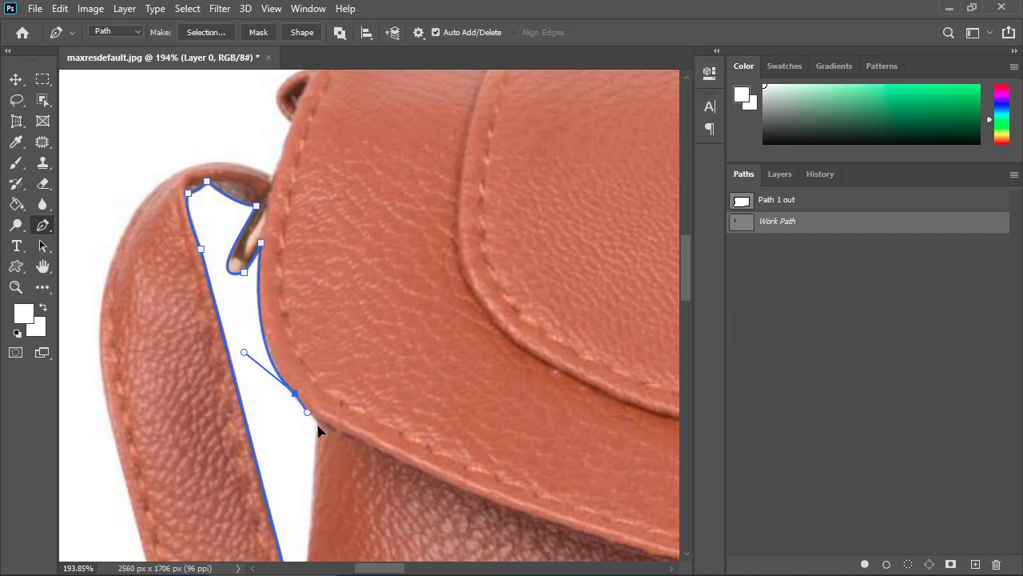
click(316, 419)
scroll(316, 423, down, 5)
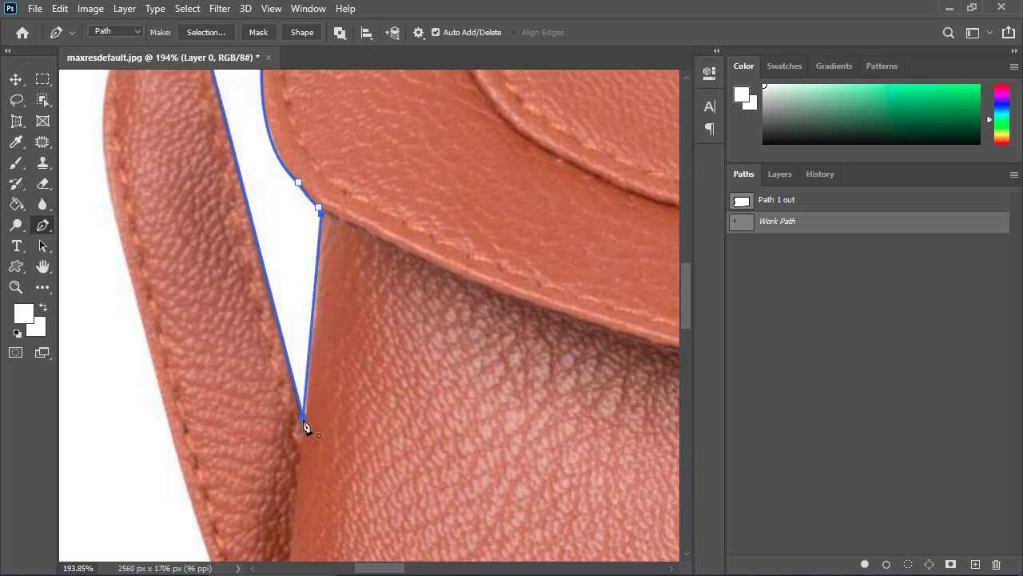
click(305, 422)
Start a second inner subpath in the lower-left strap gap, following its upper edge and part of the bag's side.
alt+scroll(308, 369, down, 3)
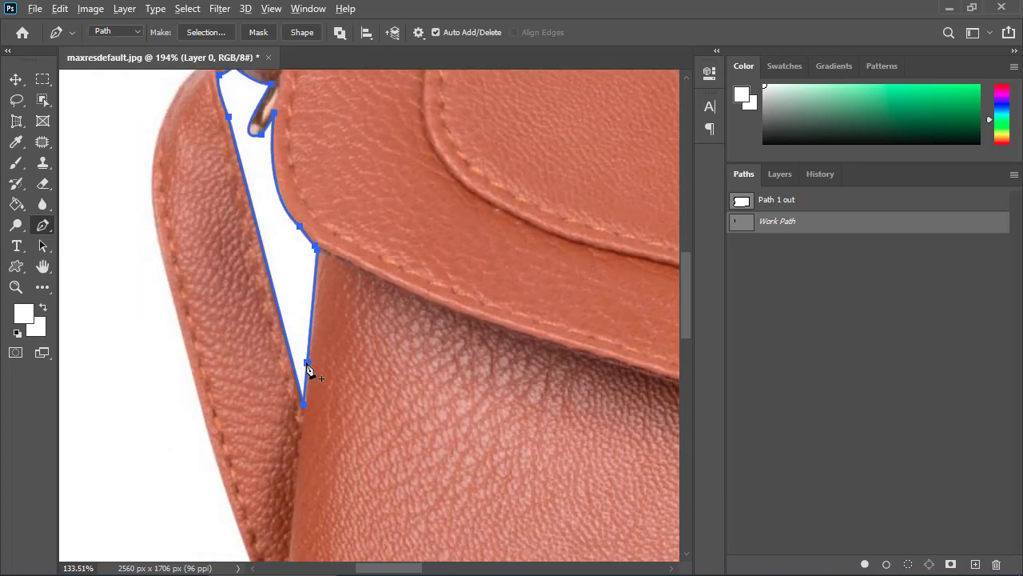
alt+scroll(309, 369, down, 1)
drag(432, 406, 295, 219)
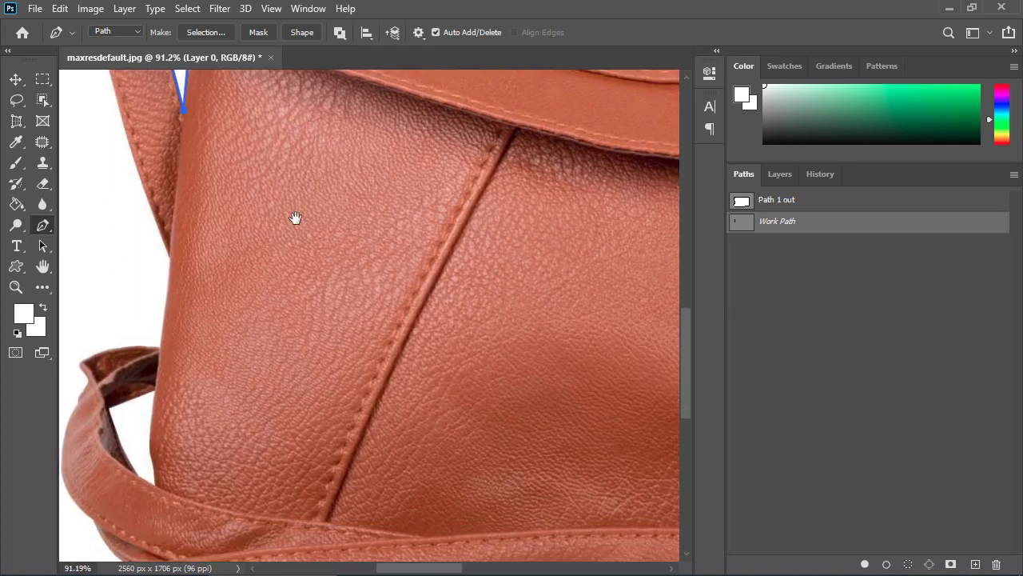
scroll(404, 341, down, 2)
drag(405, 342, 508, 332)
alt+scroll(299, 349, up, 3)
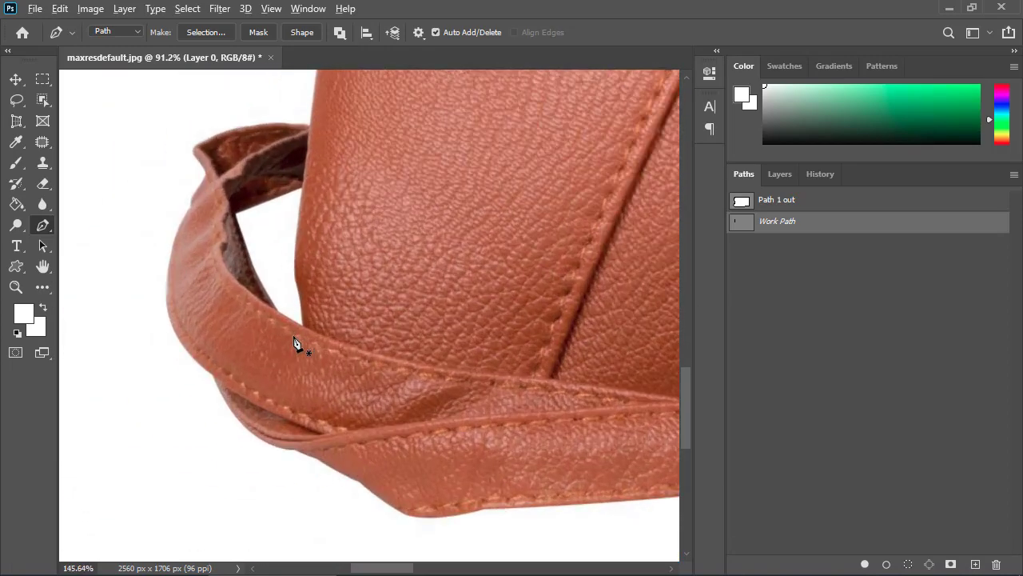
alt+scroll(297, 334, up, 2)
scroll(389, 223, up, 3)
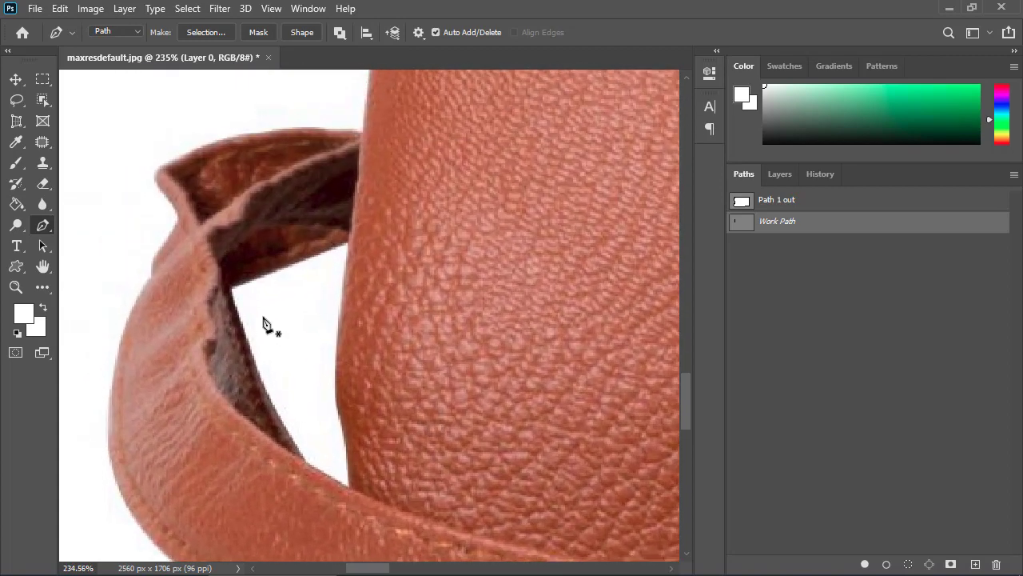
click(244, 282)
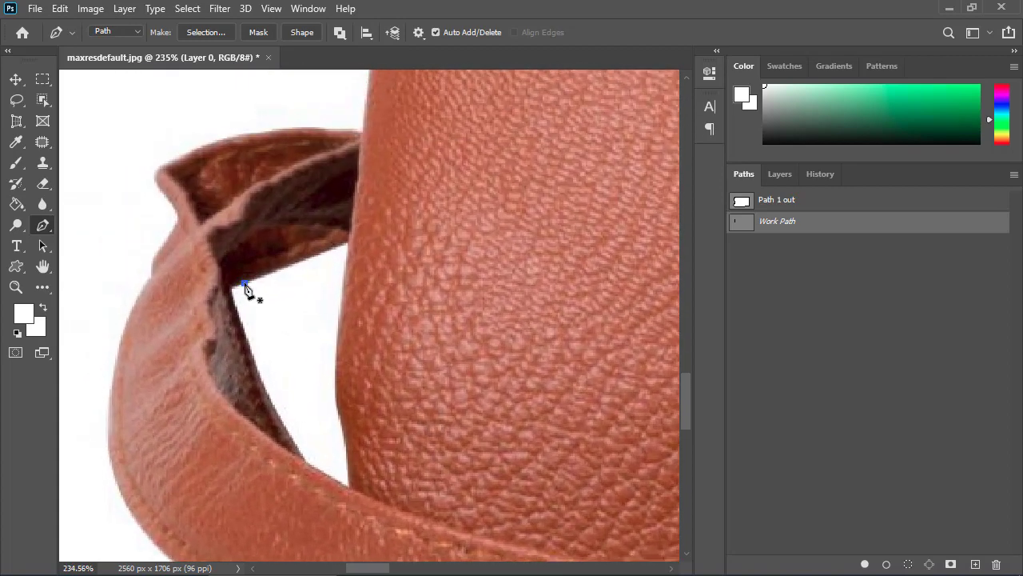
click(344, 242)
click(342, 304)
click(335, 384)
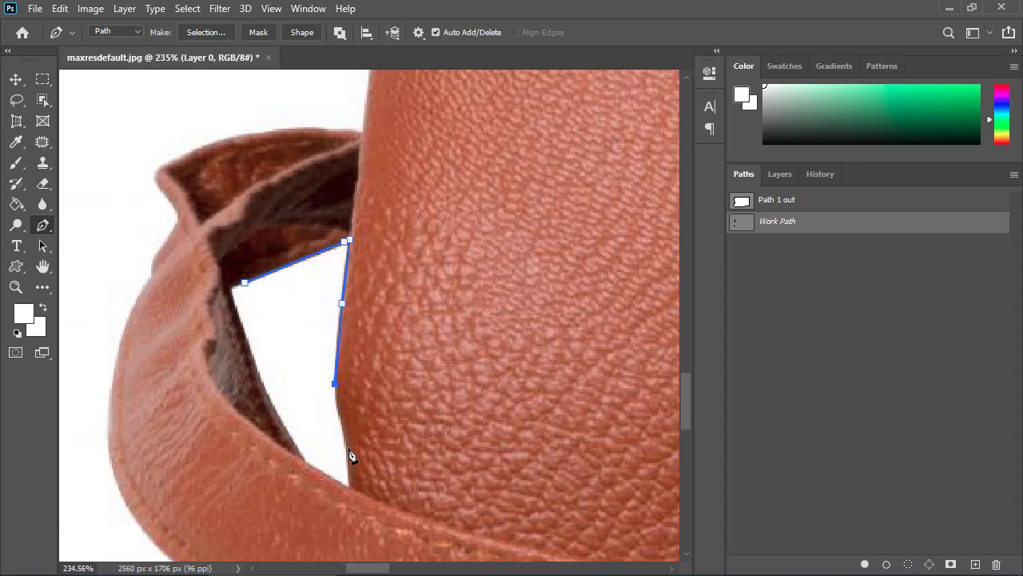
Trace the rest of the lower-left gap along the bag's side and the strap's inner edge and close the subpath.
click(349, 468)
drag(348, 442, 356, 458)
click(350, 489)
click(306, 462)
drag(261, 381, 260, 372)
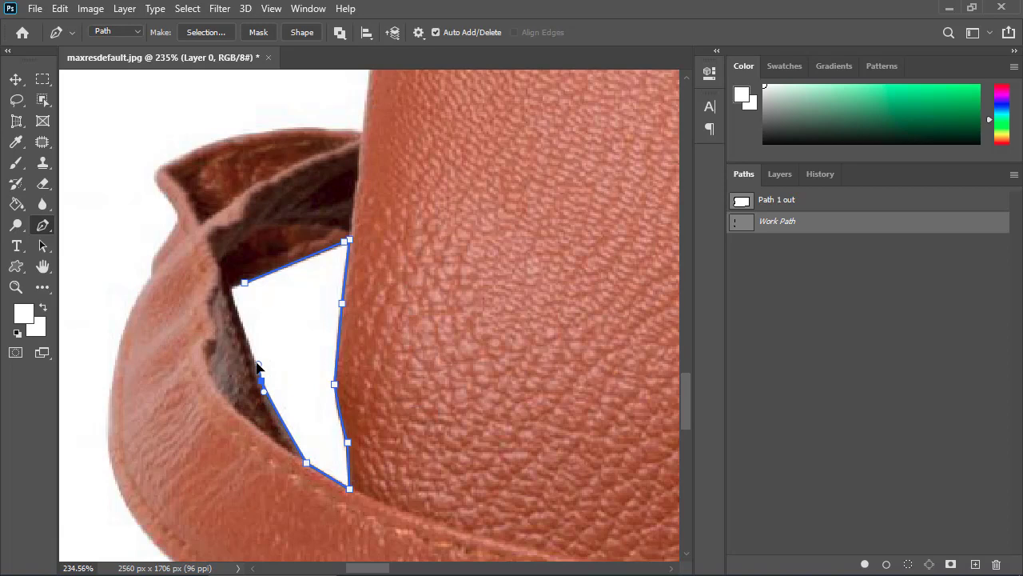
click(232, 297)
click(245, 283)
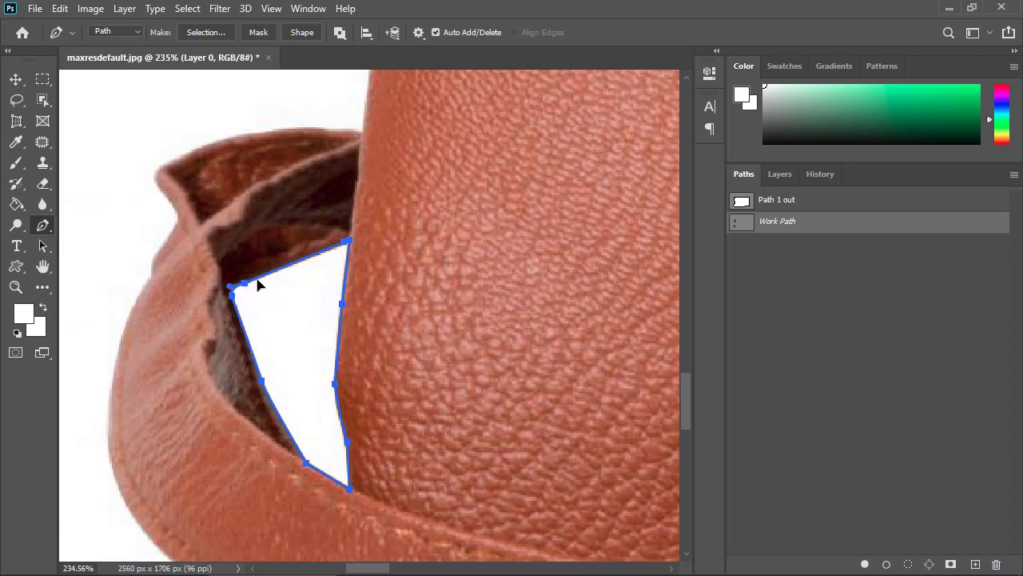
Trace the small grey gap between the straps below the buckle as a closed subpath.
alt+scroll(273, 292, down, 5)
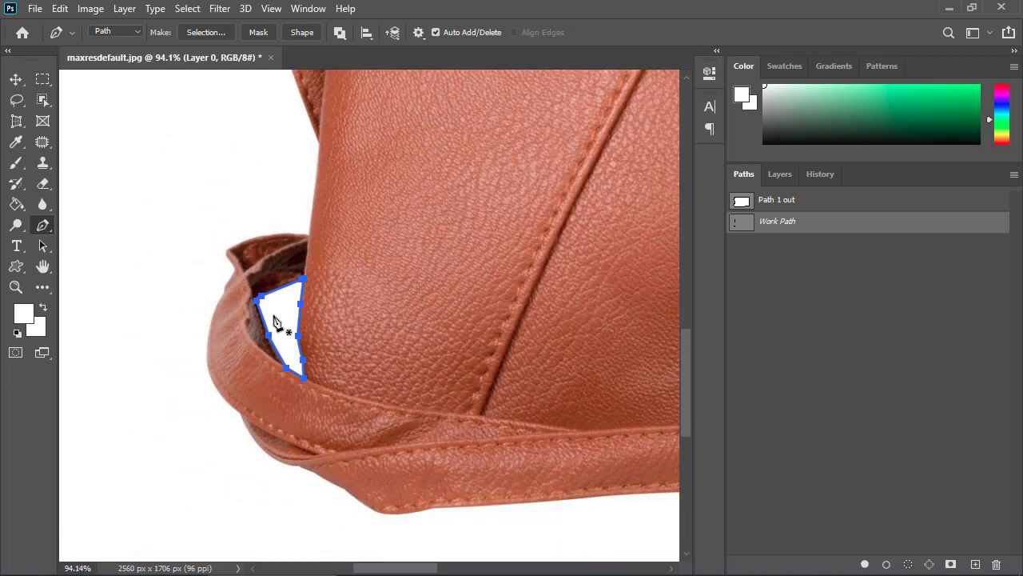
scroll(299, 377, right, 10)
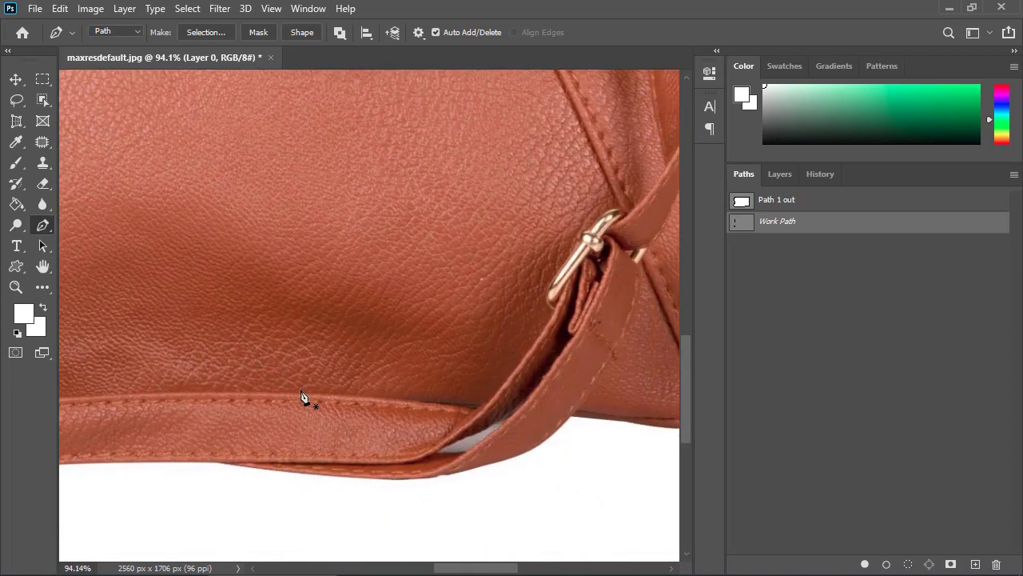
alt+scroll(446, 424, up, 2)
drag(514, 447, 392, 413)
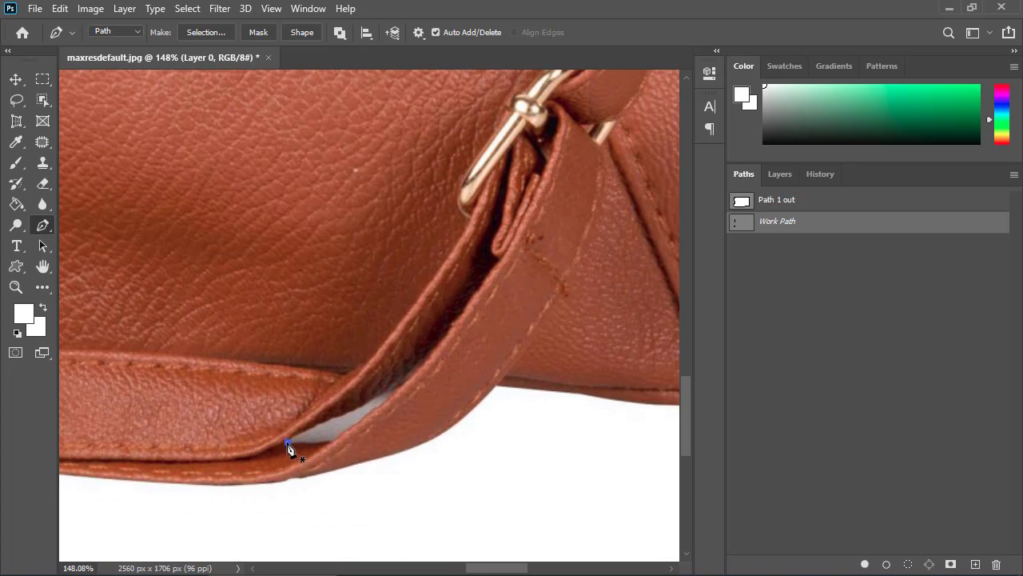
click(319, 425)
click(354, 410)
click(382, 394)
click(288, 442)
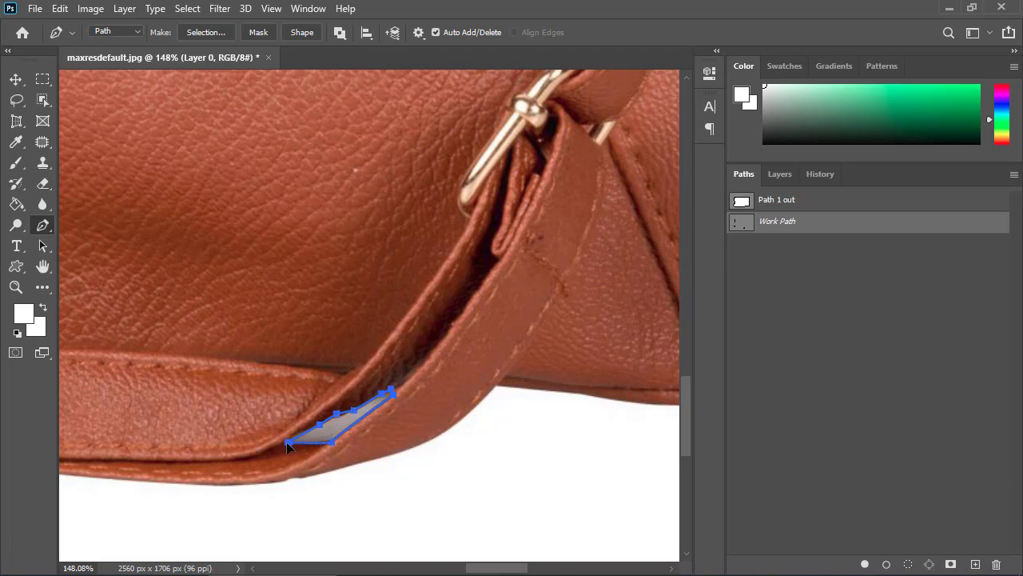
Save the work path containing the three inner gaps under the name "Path 2 in".
scroll(331, 427, down, 3)
scroll(342, 426, down, 6)
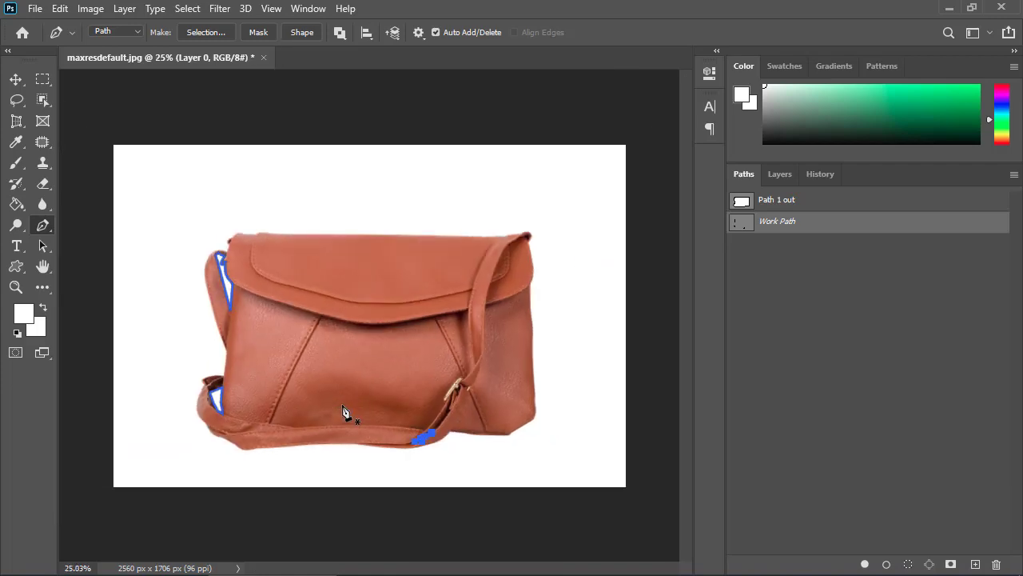
click(769, 292)
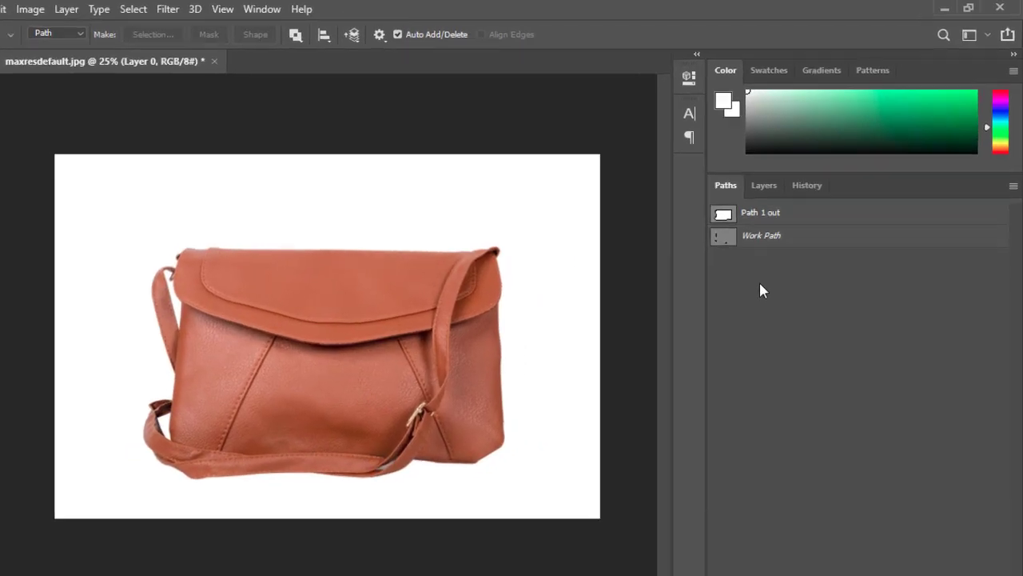
click(699, 286)
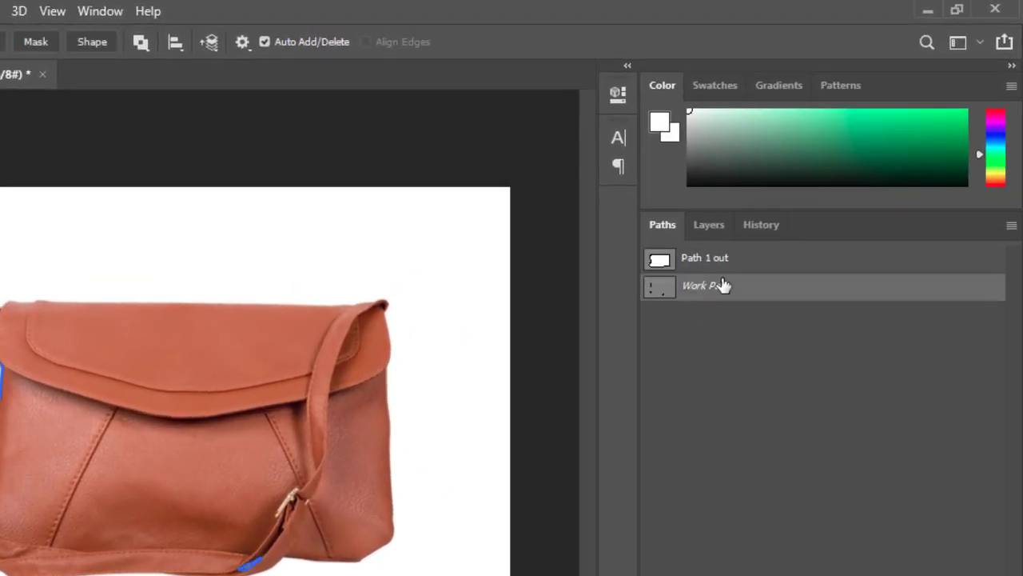
click(1011, 224)
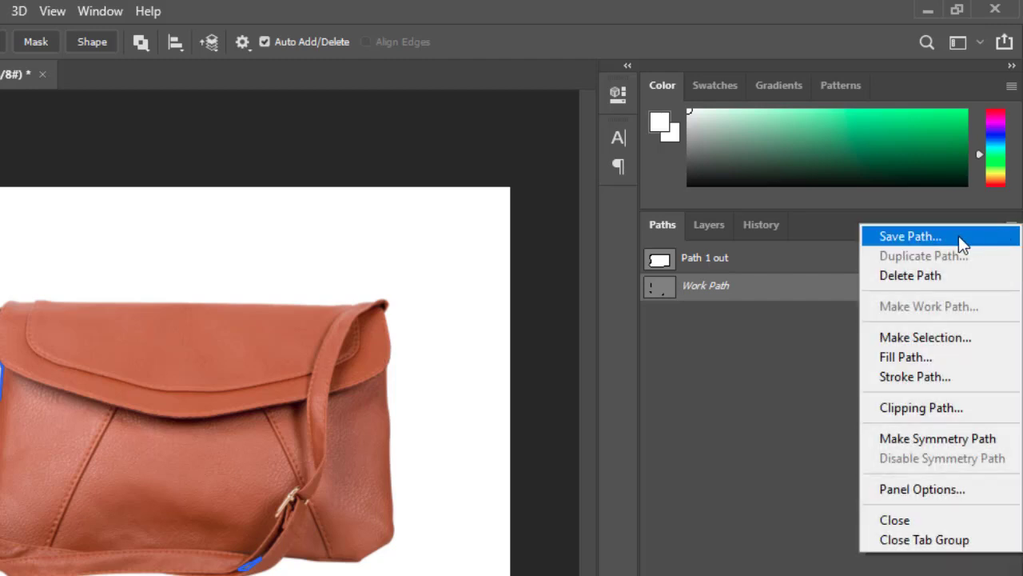
click(959, 236)
click(378, 255)
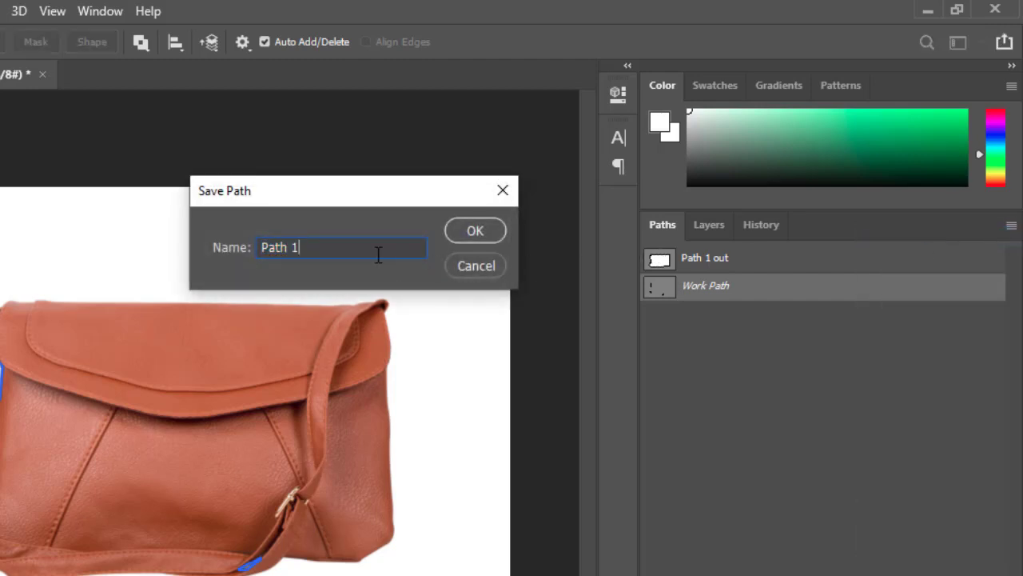
key(BackSpace)
text(2 in)
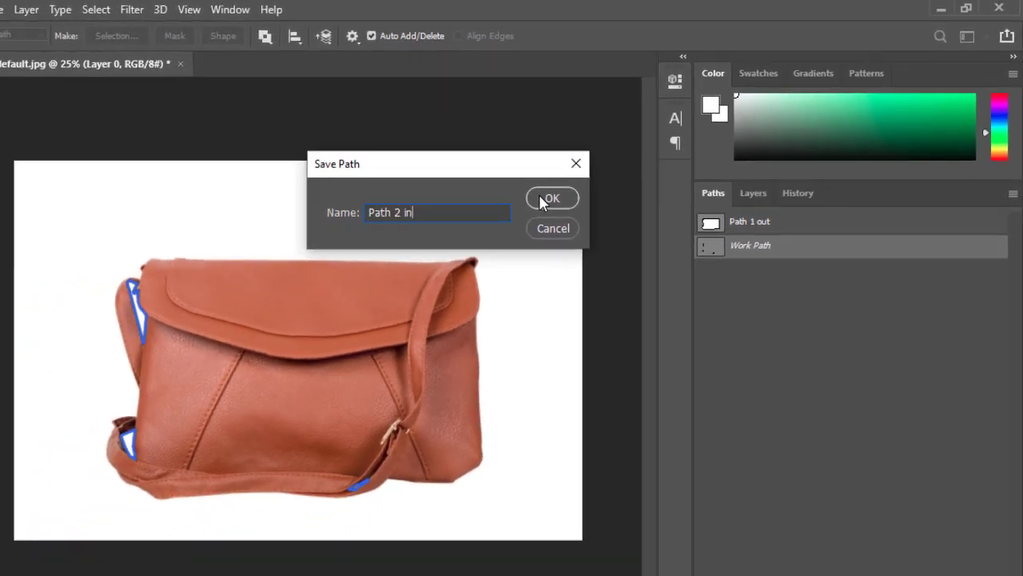
click(475, 230)
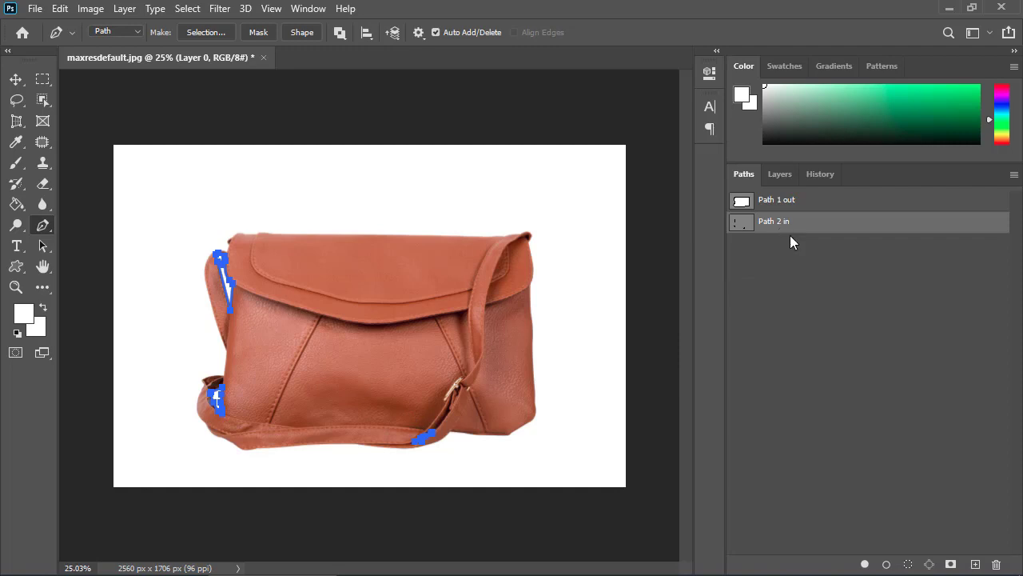
Select Path 1 out and Path 2 in together and check which commands the Move and Pen tools offer on the handbag.
click(785, 200)
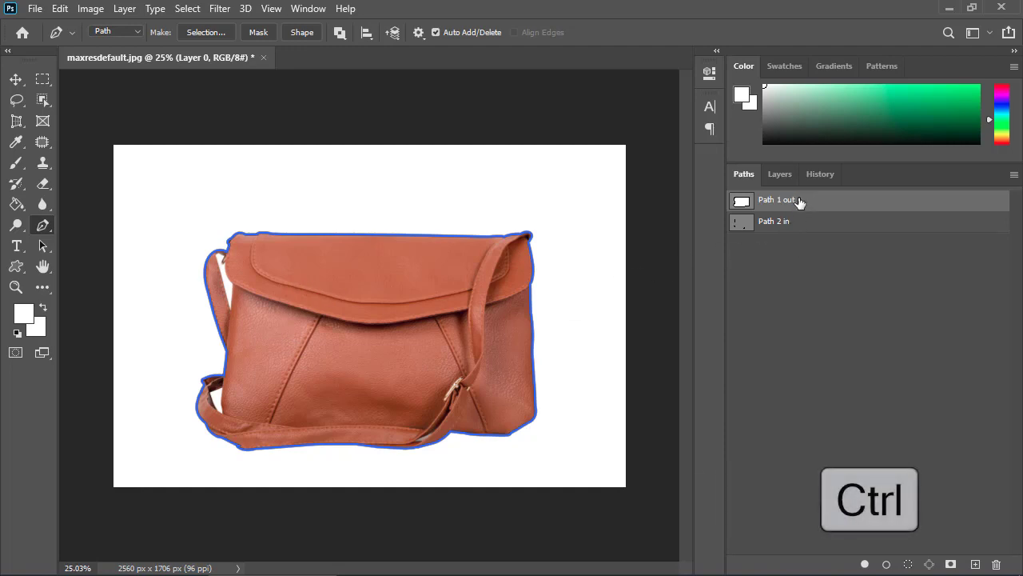
ctrl+click(784, 228)
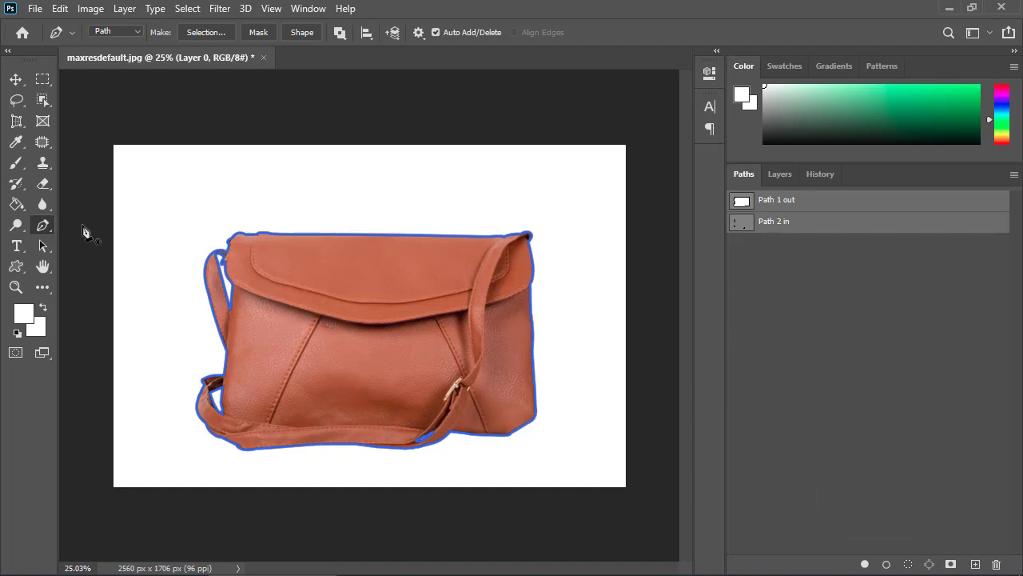
right_click(47, 227)
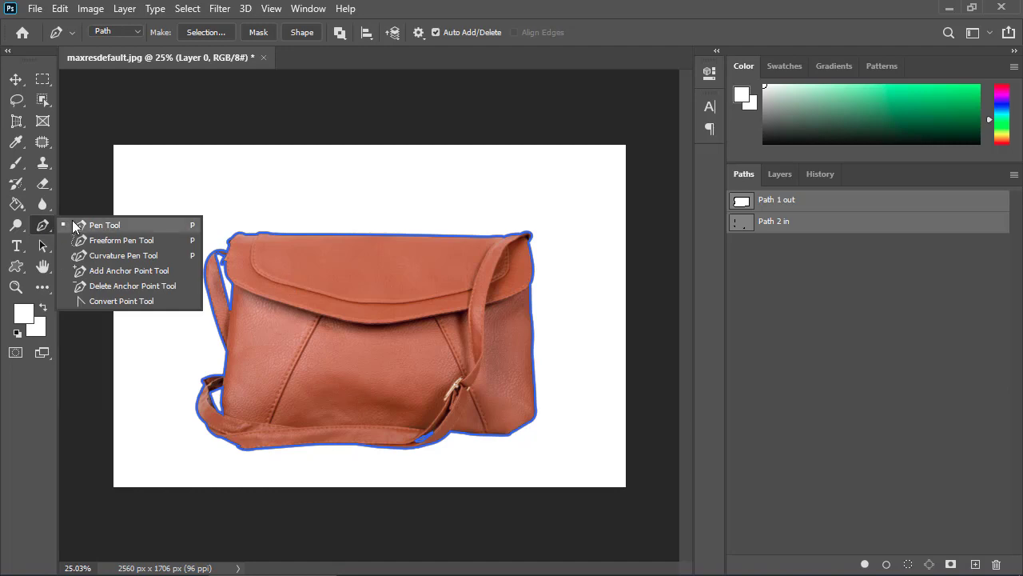
click(15, 80)
right_click(311, 291)
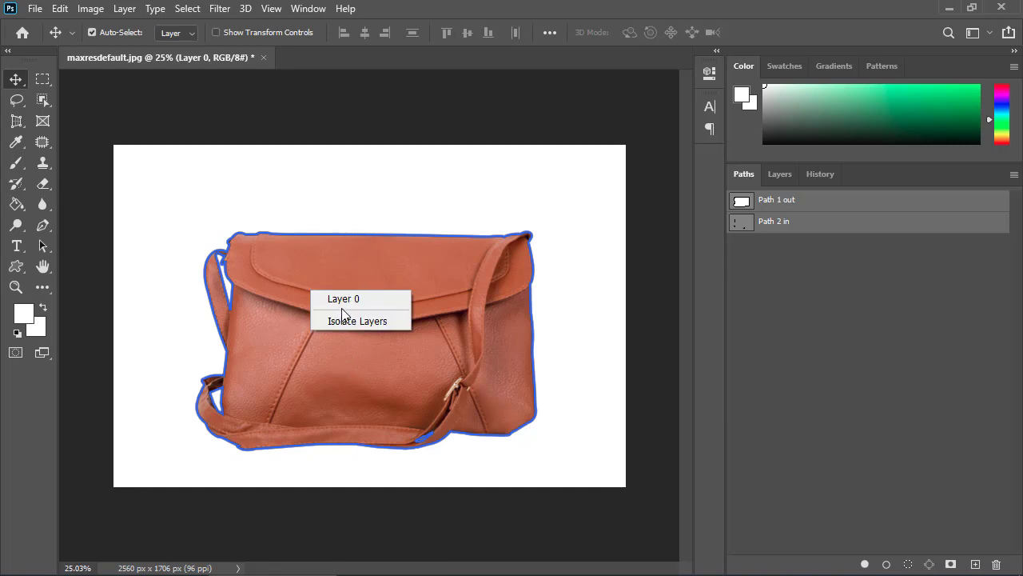
click(48, 231)
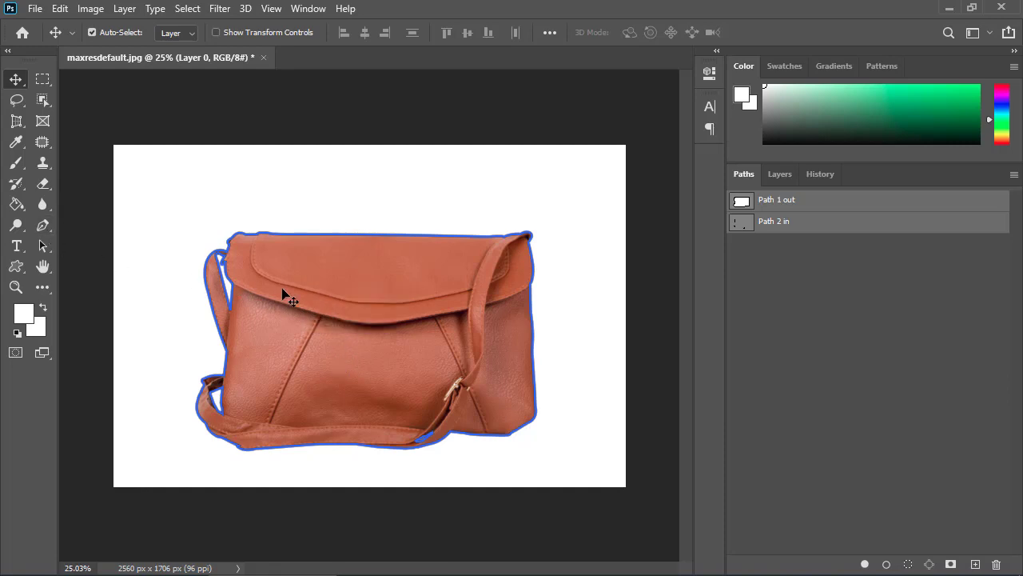
right_click(282, 293)
click(43, 228)
click(43, 226)
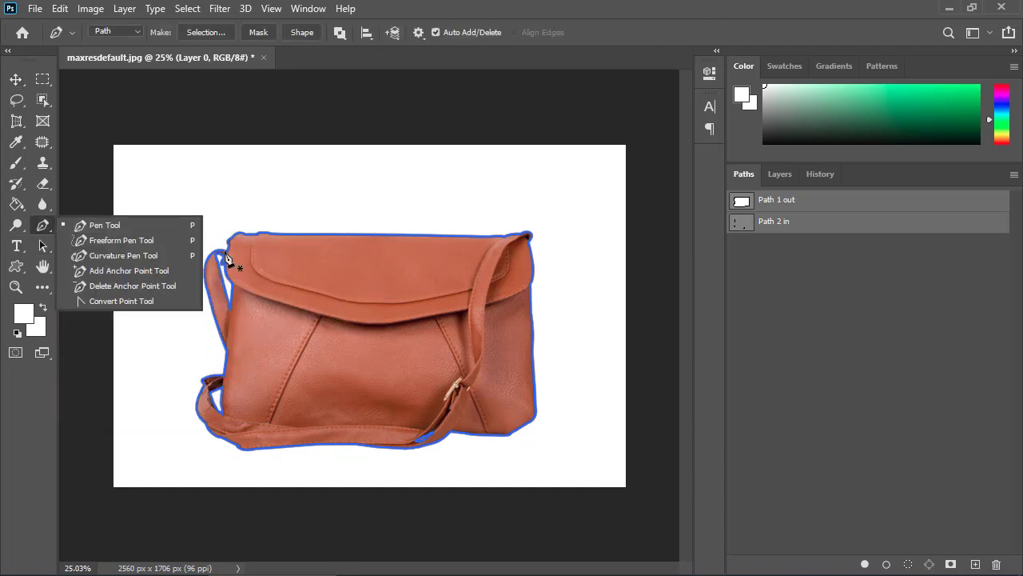
right_click(296, 280)
right_click(296, 280)
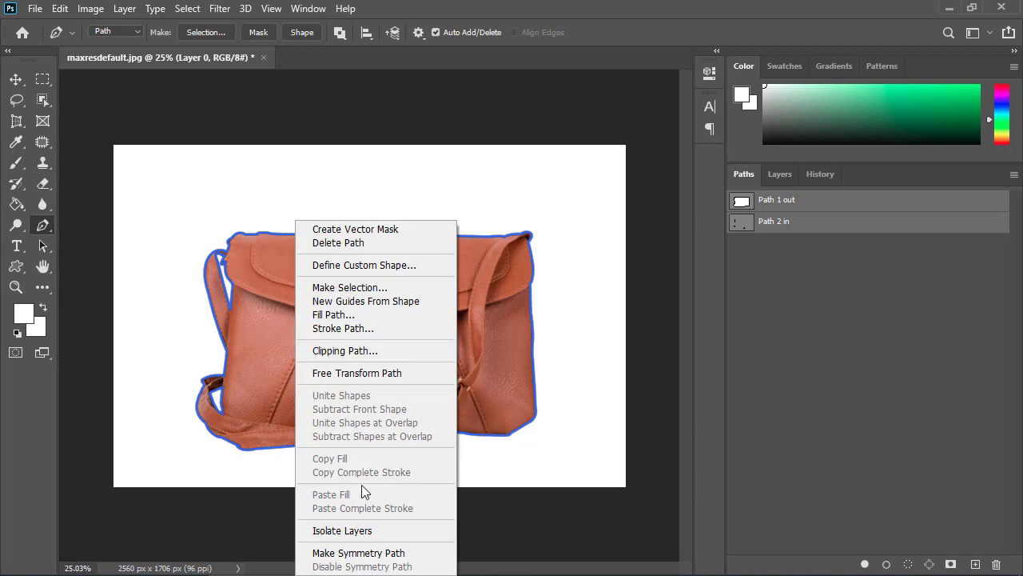
click(821, 283)
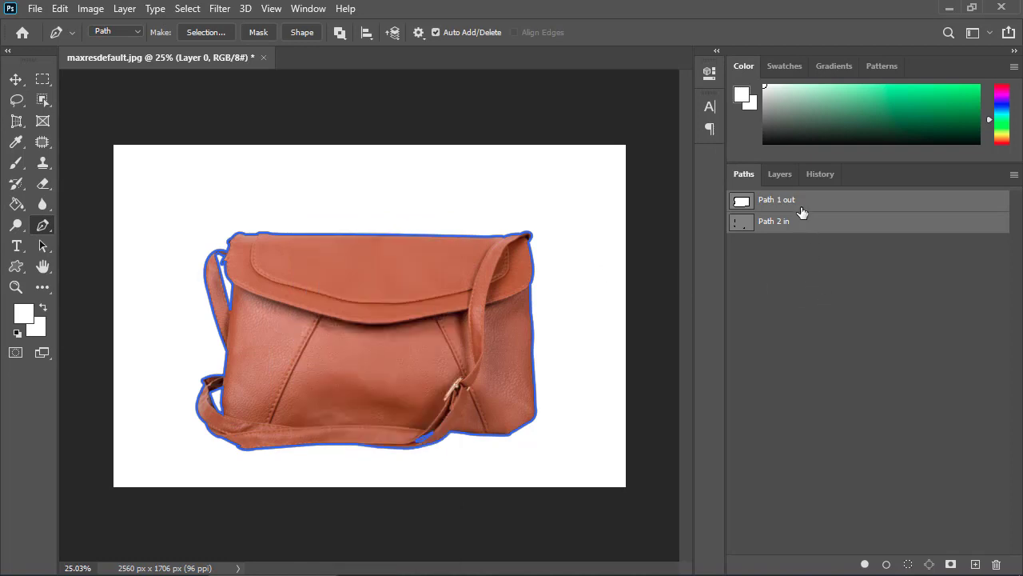
Make a new anti-aliased selection from Path 1 out alone with a feather radius of 0 pixels, and undo it.
click(802, 204)
click(786, 295)
click(782, 201)
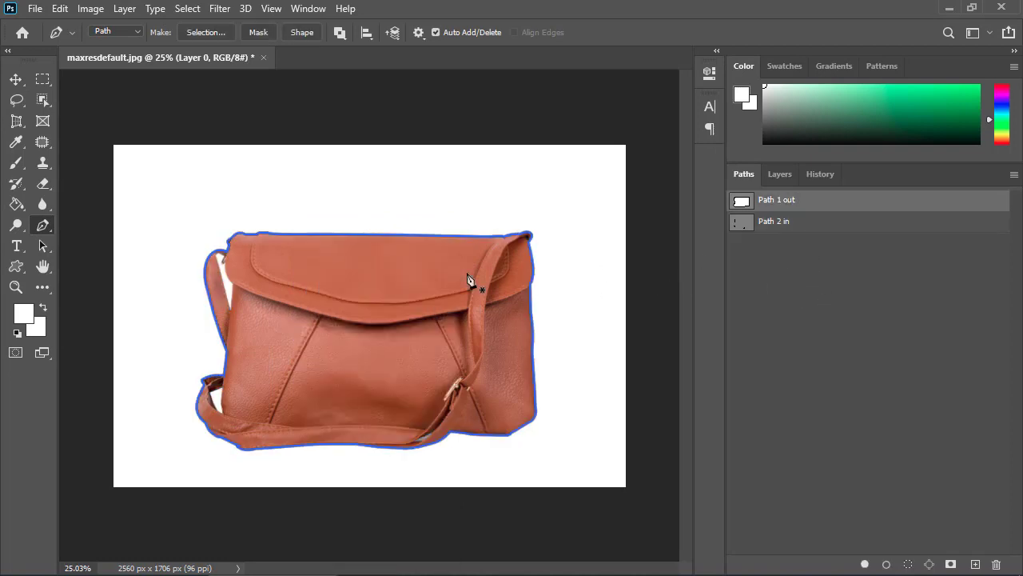
right_click(401, 272)
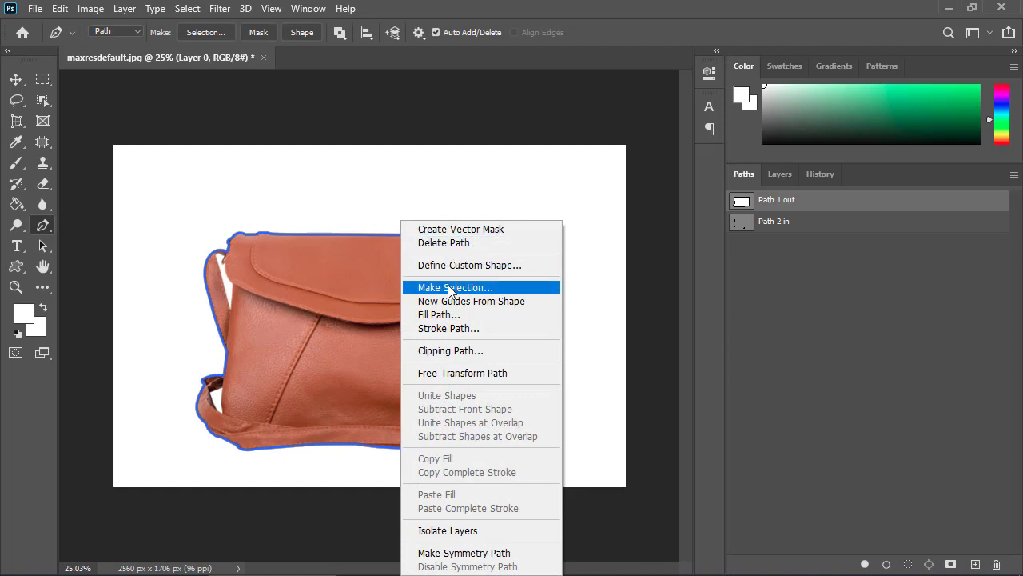
click(454, 288)
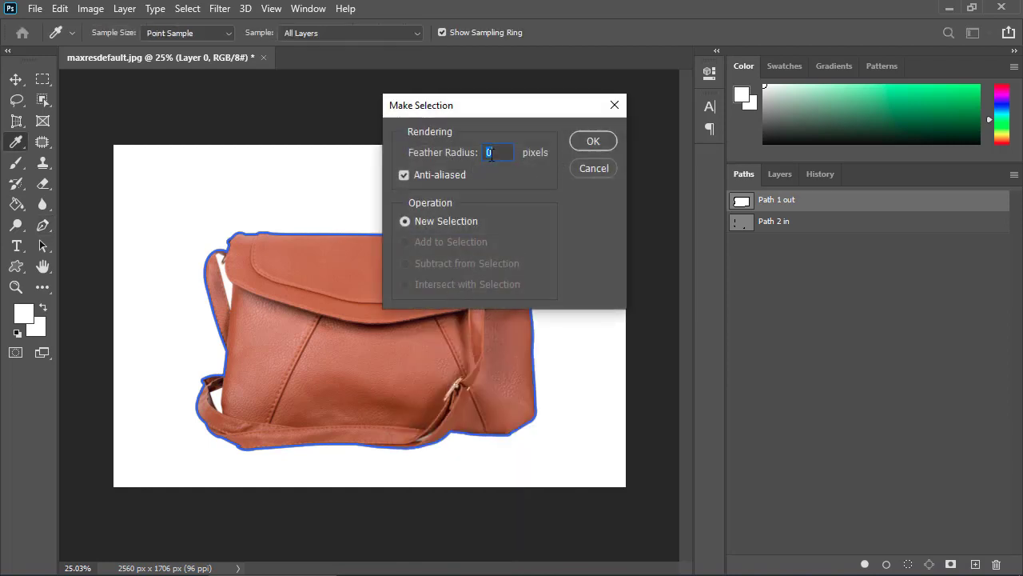
click(591, 141)
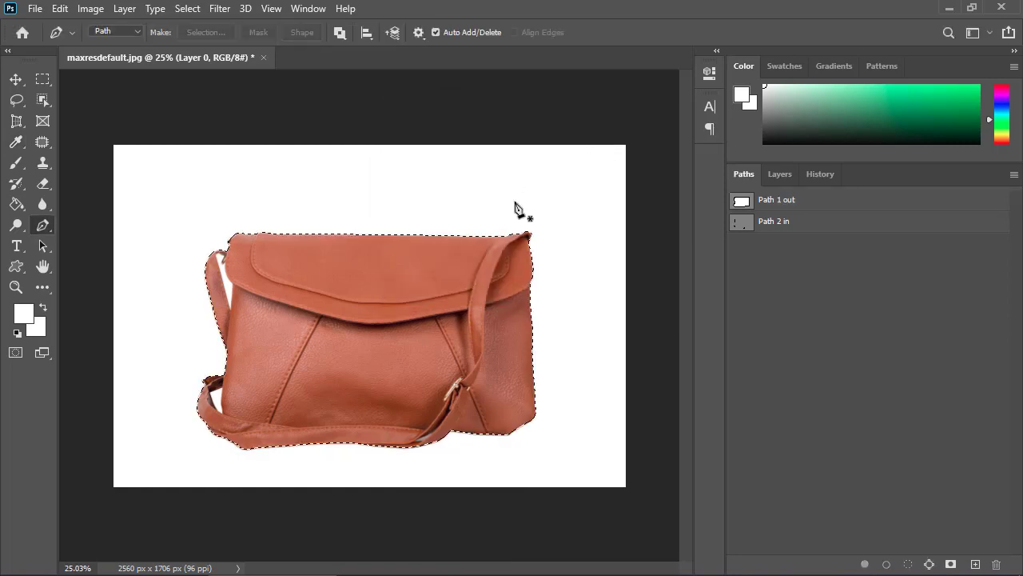
key(ctrl+z)
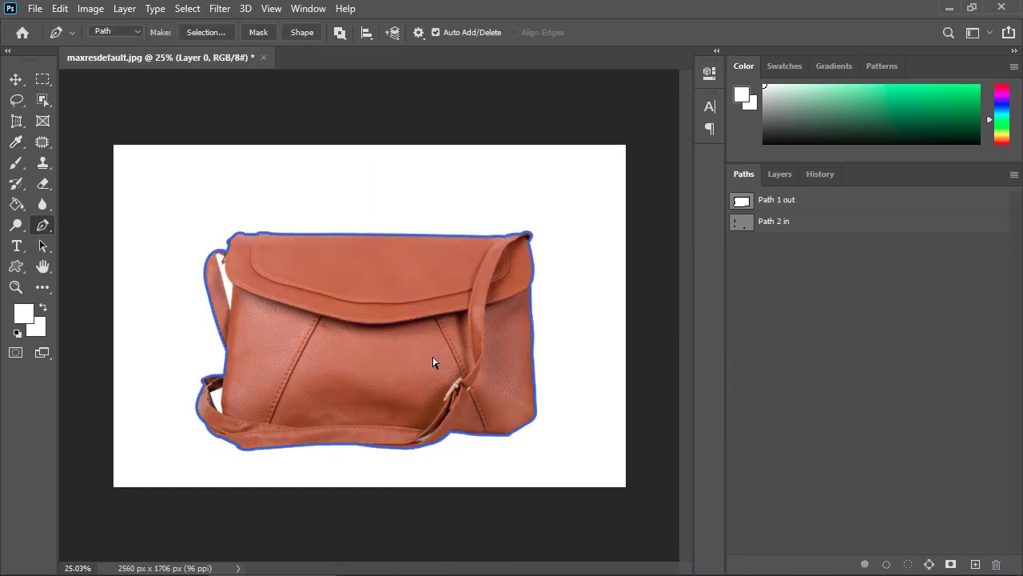
Make a new selection from Path 2 in alone, covering the inner strap gaps, and undo it.
click(802, 225)
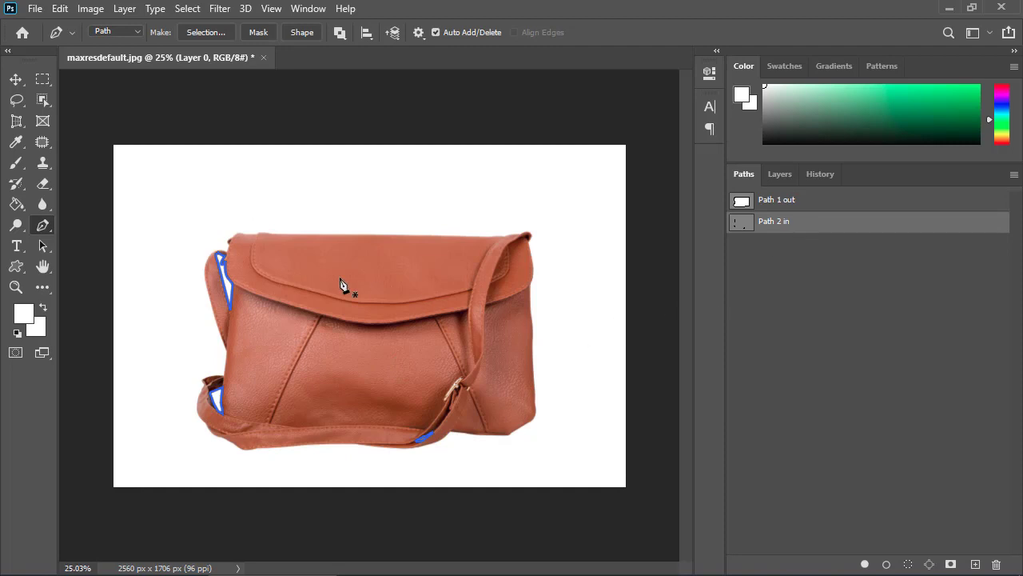
right_click(318, 275)
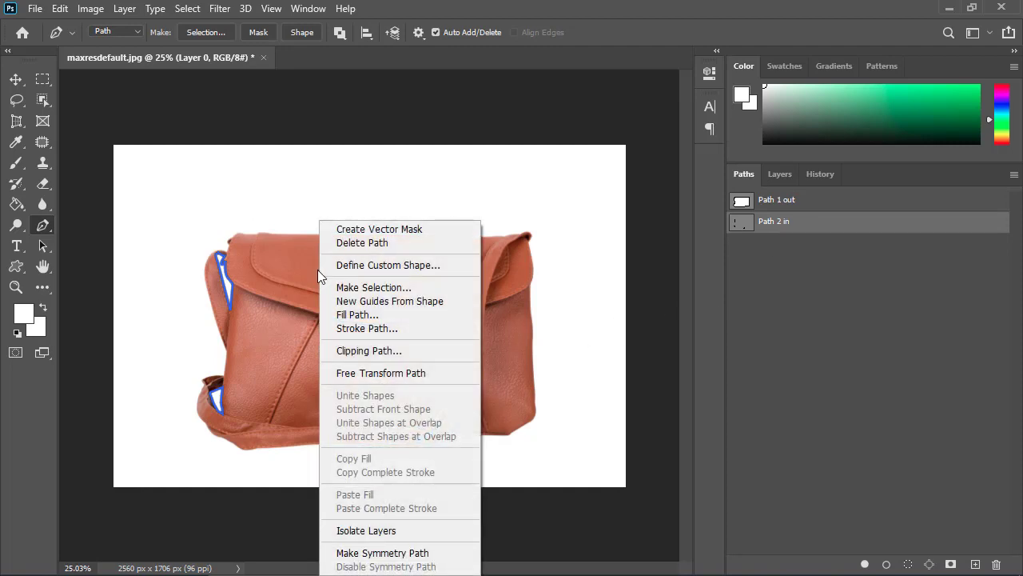
click(373, 288)
click(592, 141)
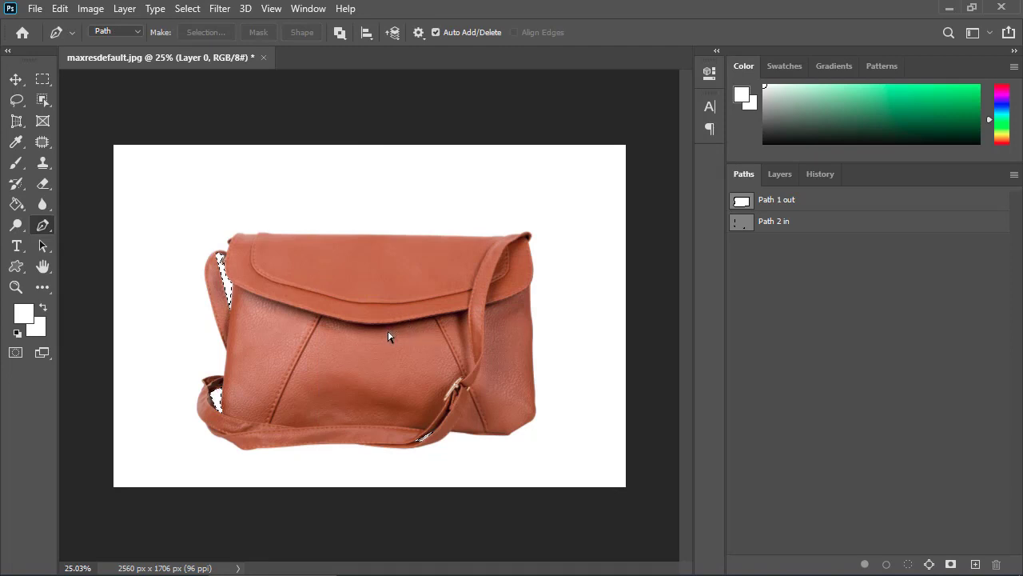
key(ctrl+z)
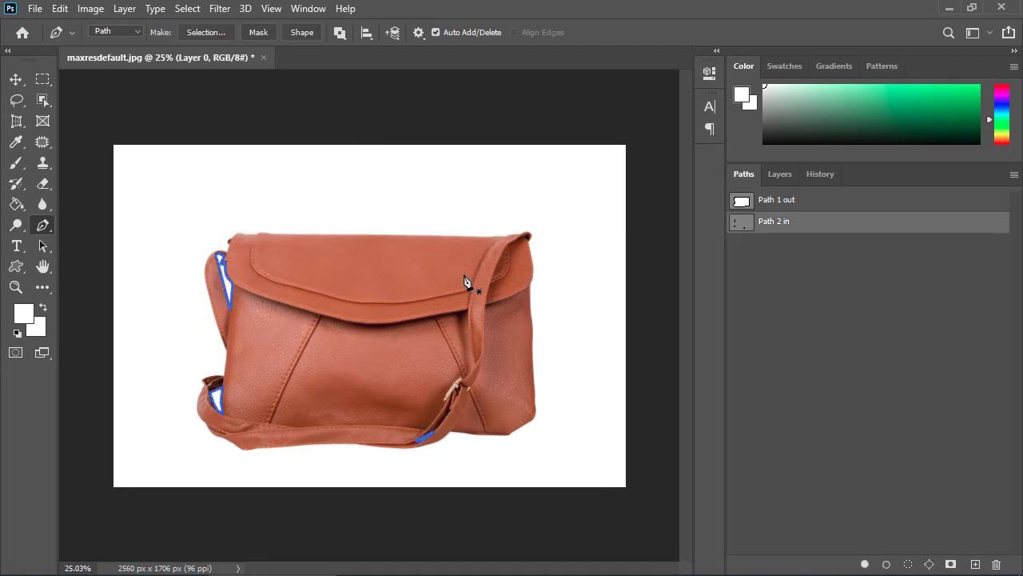
Make a new anti-aliased selection from both saved paths together with a feather radius of 0 pixels, and deselect it.
ctrl+click(800, 202)
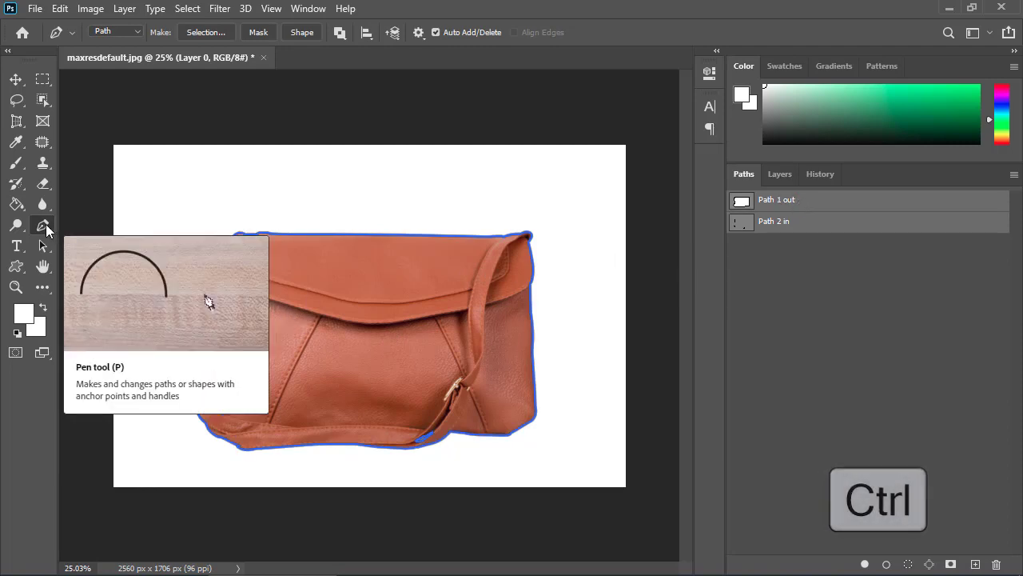
right_click(275, 274)
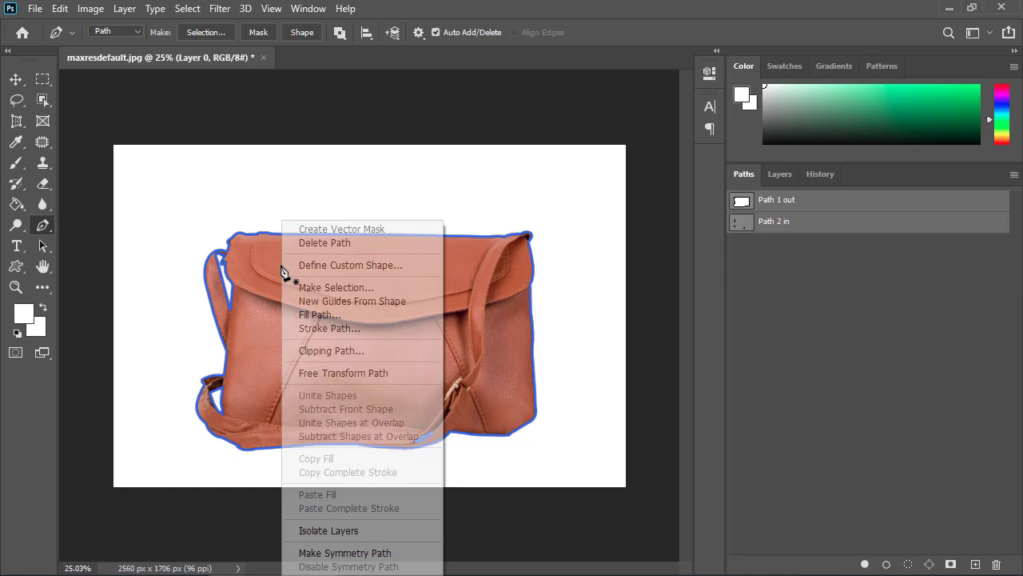
click(330, 287)
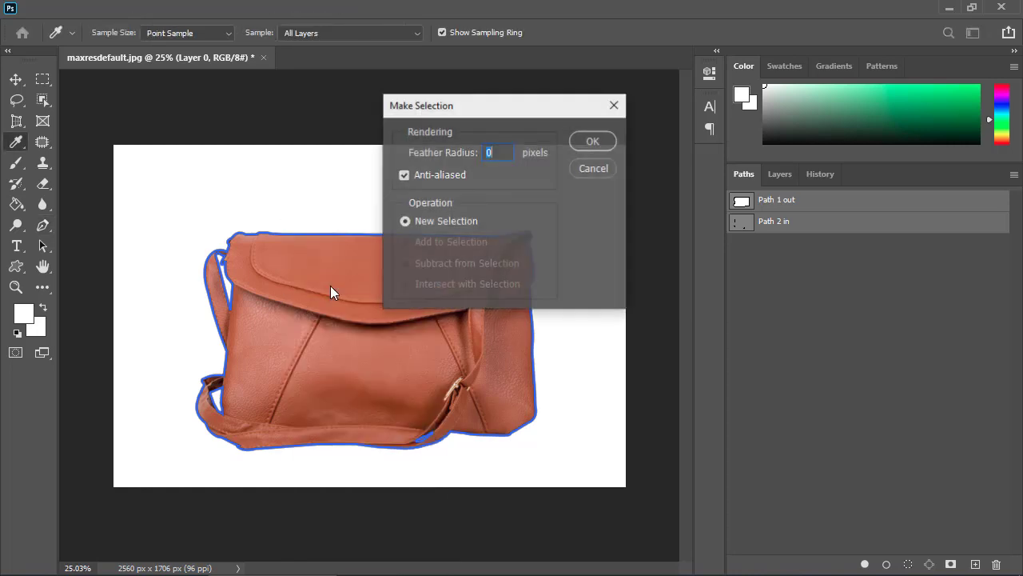
click(593, 144)
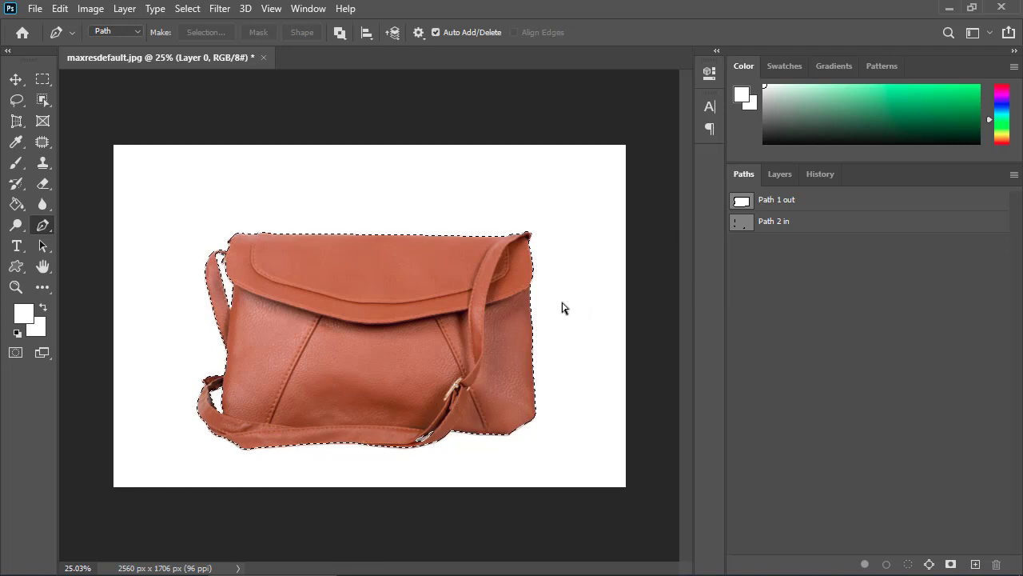
key(ctrl+d)
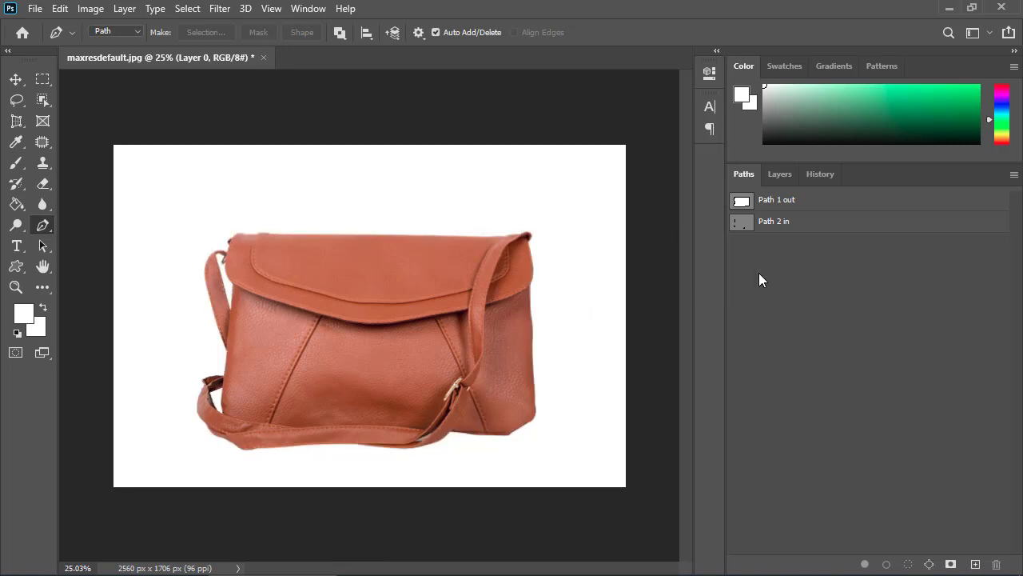
Convert the outer path, Path 1 out, directly to a selection and deselect it.
click(794, 206)
key(ctrl+Return)
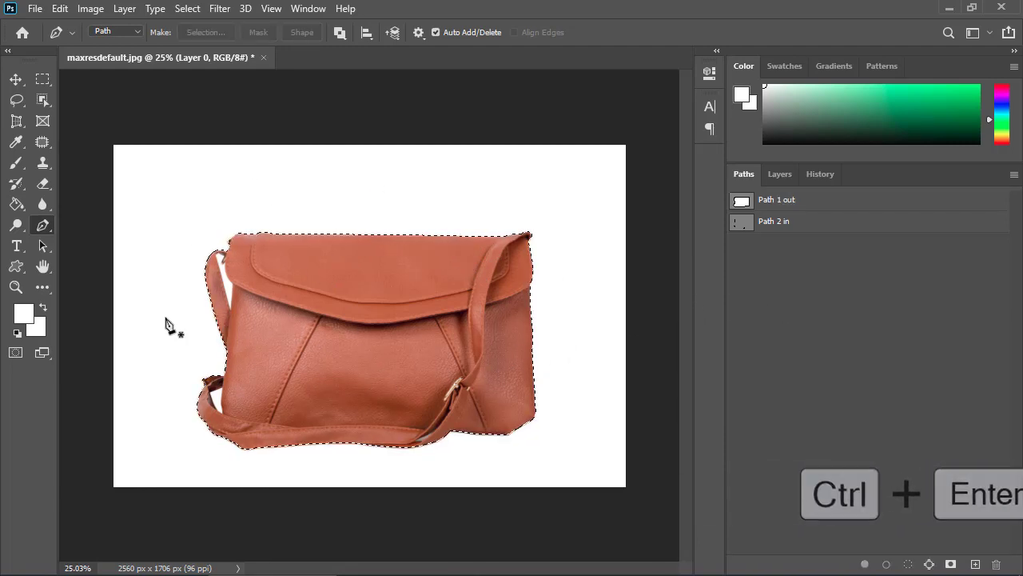
click(191, 9)
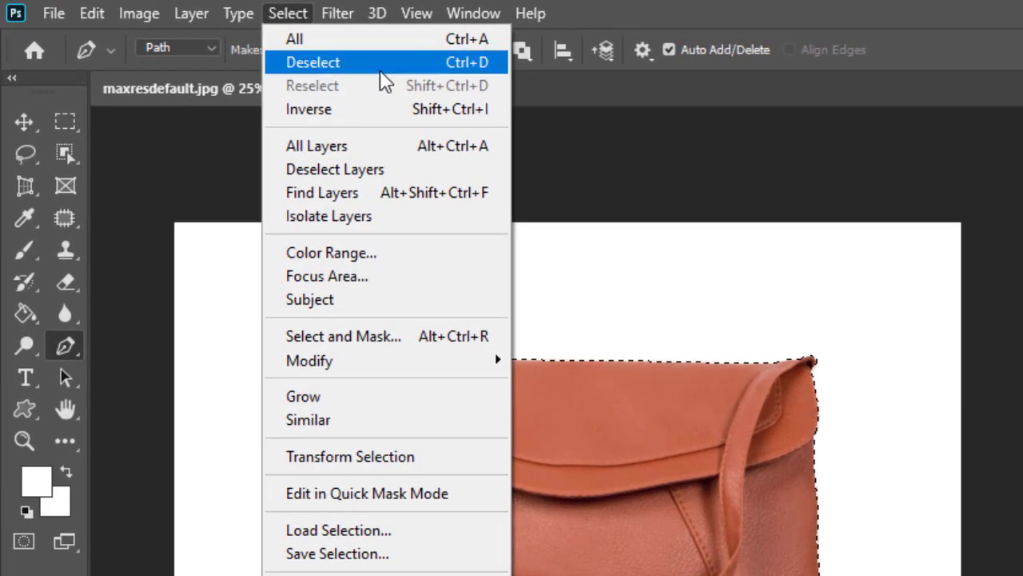
key(ctrl+d)
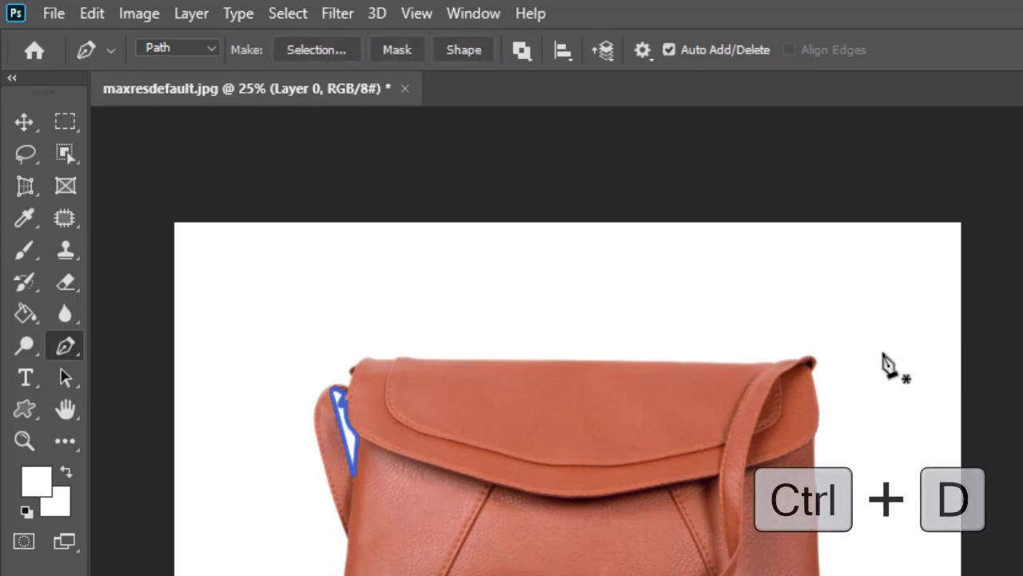
Convert the inner-gap path, Path 2 in, directly to a selection and deselect it.
key(ctrl+Return)
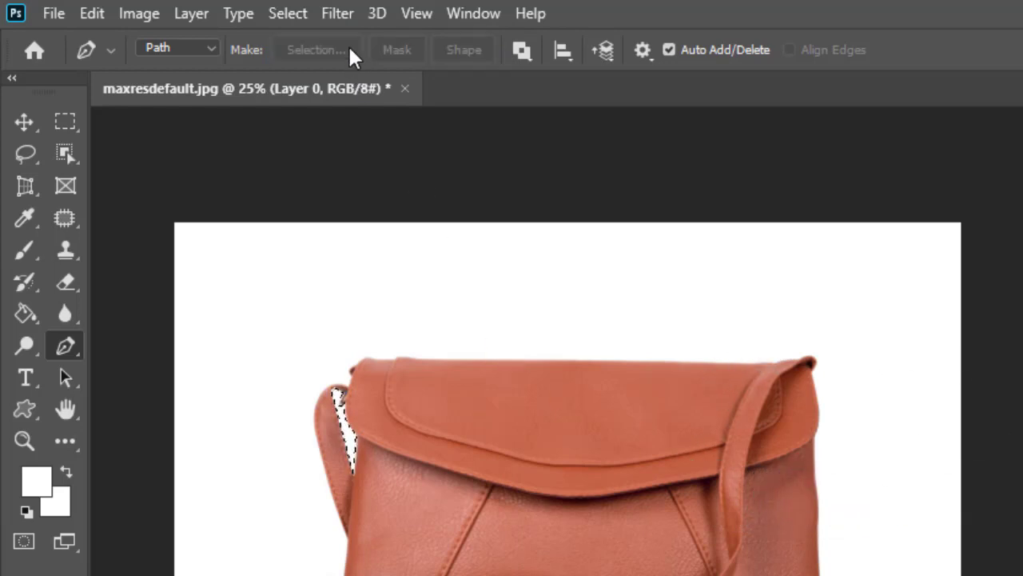
click(289, 17)
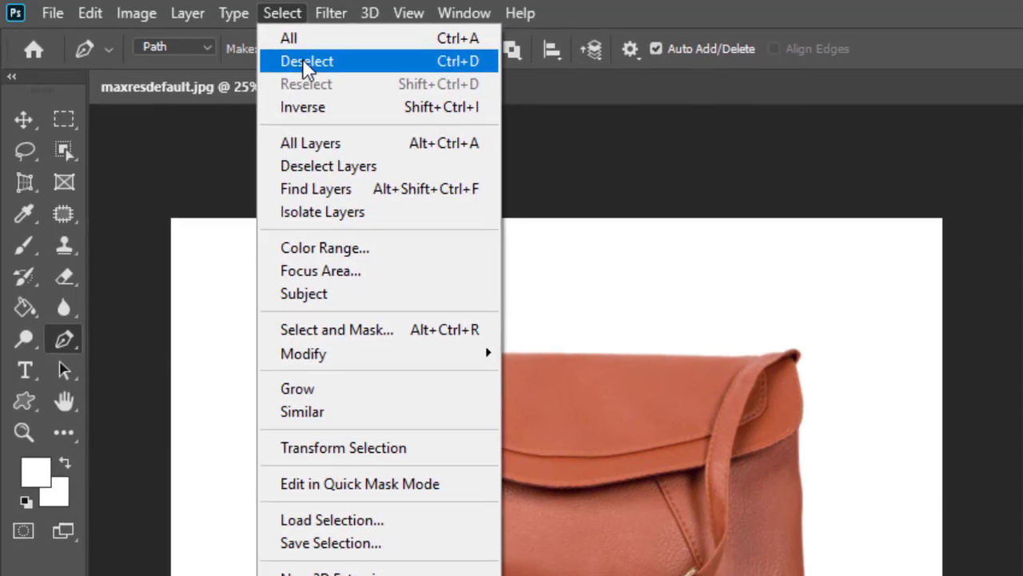
click(304, 60)
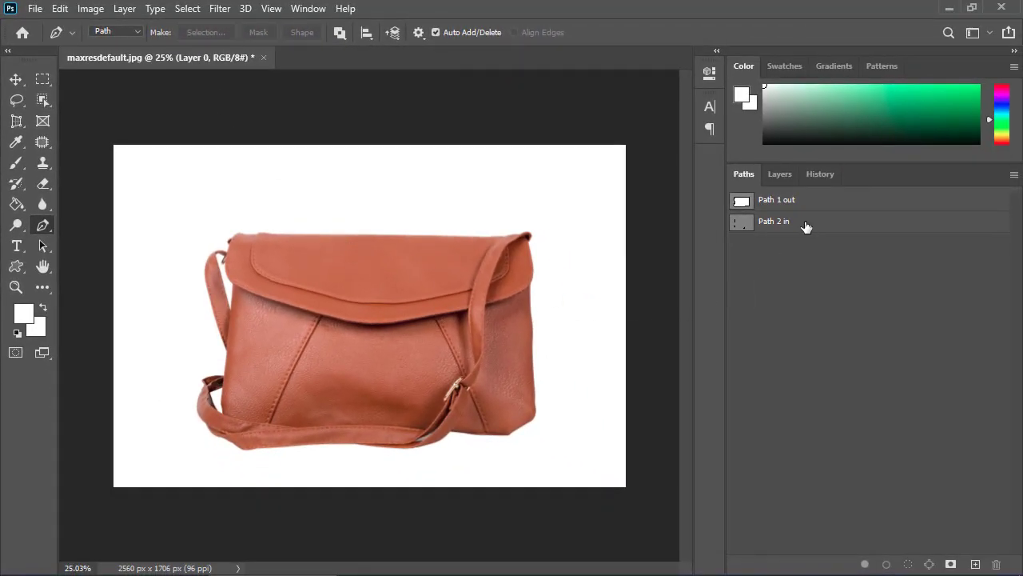
Try to convert Path 1 out and Path 2 in together directly to a selection, and deselect.
click(806, 224)
shift+click(790, 201)
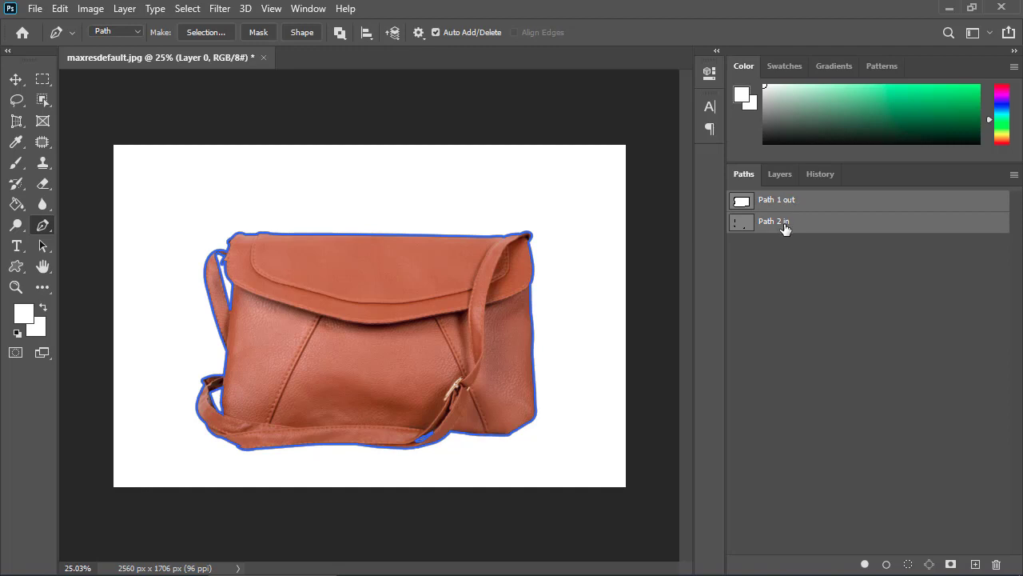
key(ctrl+Return)
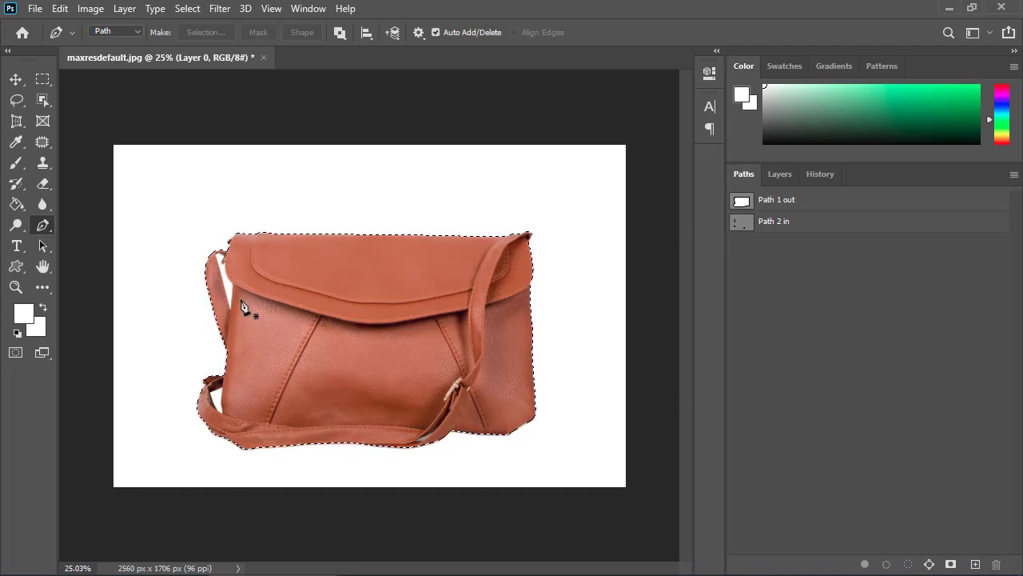
click(16, 78)
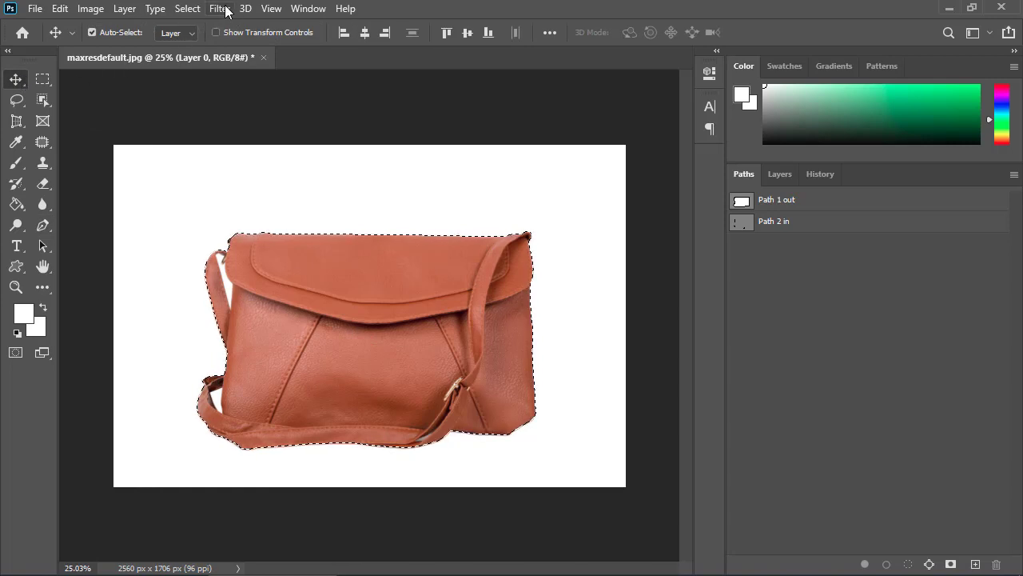
click(187, 9)
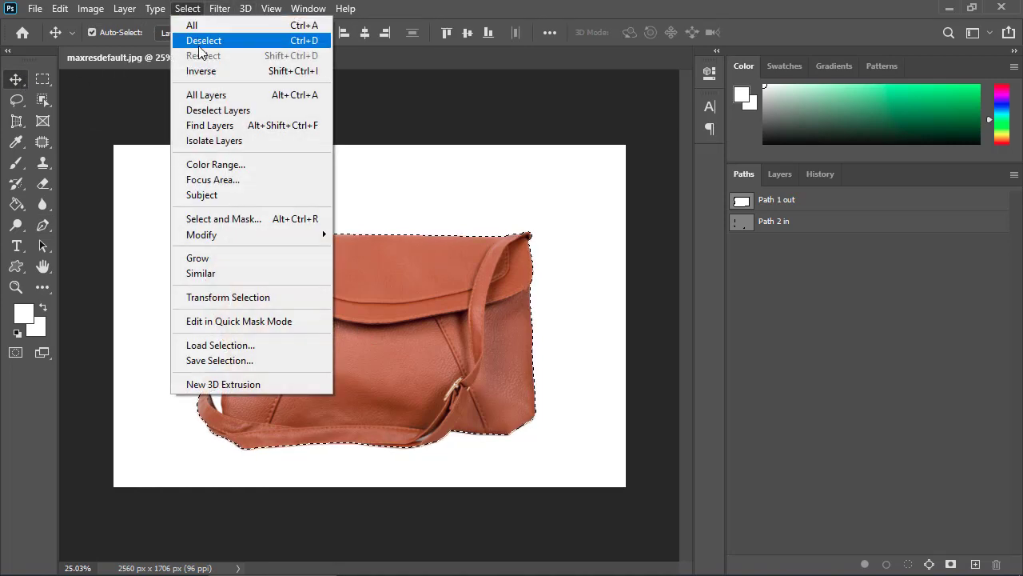
click(200, 41)
Select Path 2 in and Path 1 out together and activate the Pen tool.
click(790, 228)
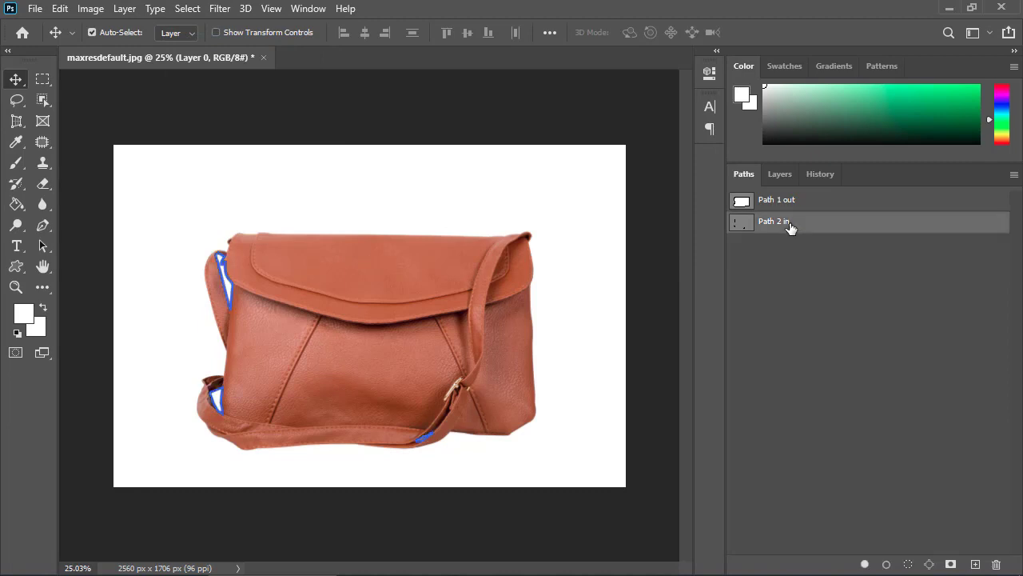
click(789, 205)
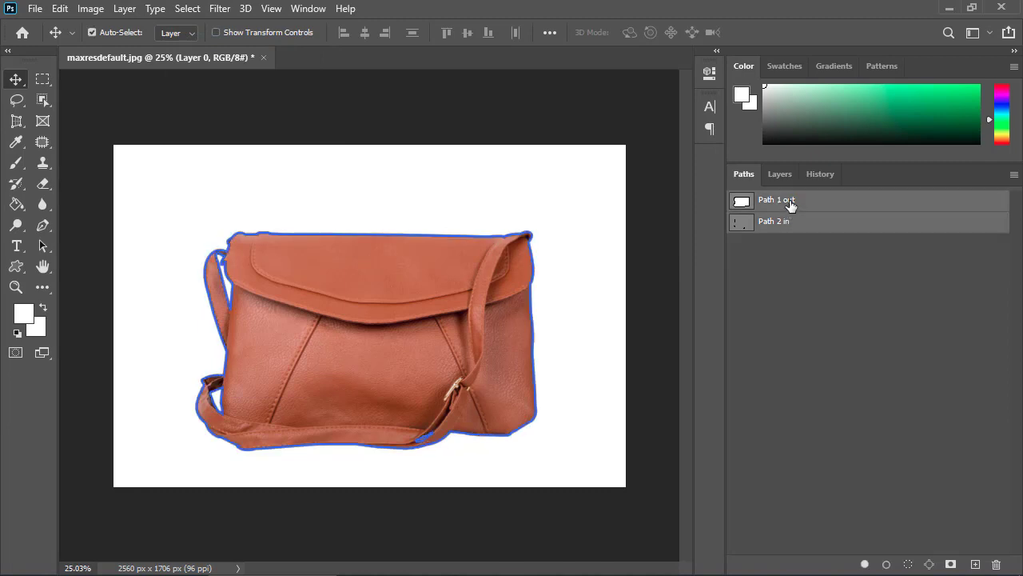
click(42, 226)
click(100, 226)
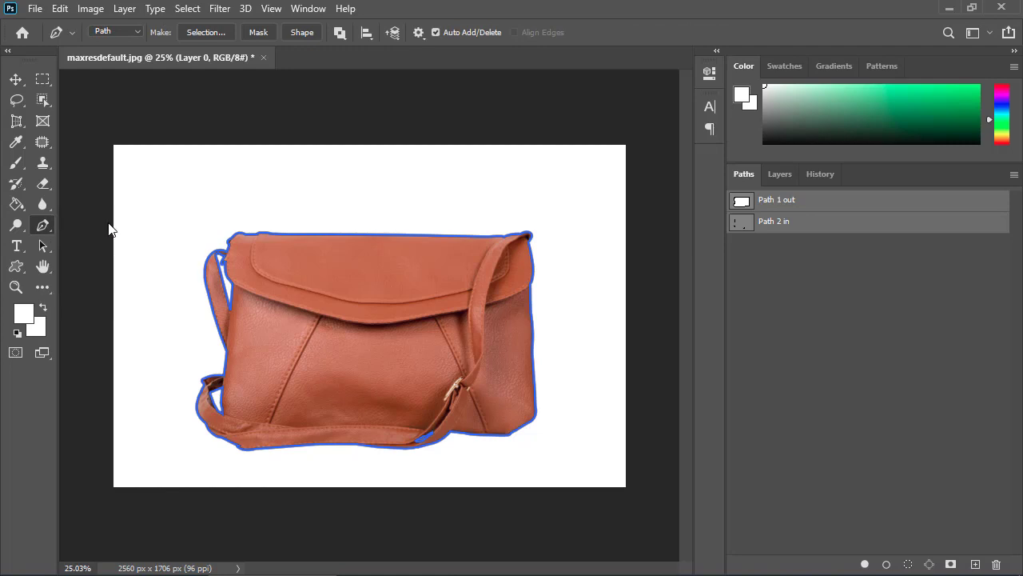
Convert the combined Path 1 out and Path 2 in to a new anti-aliased selection with a 0-pixel feather radius.
right_click(309, 282)
click(362, 287)
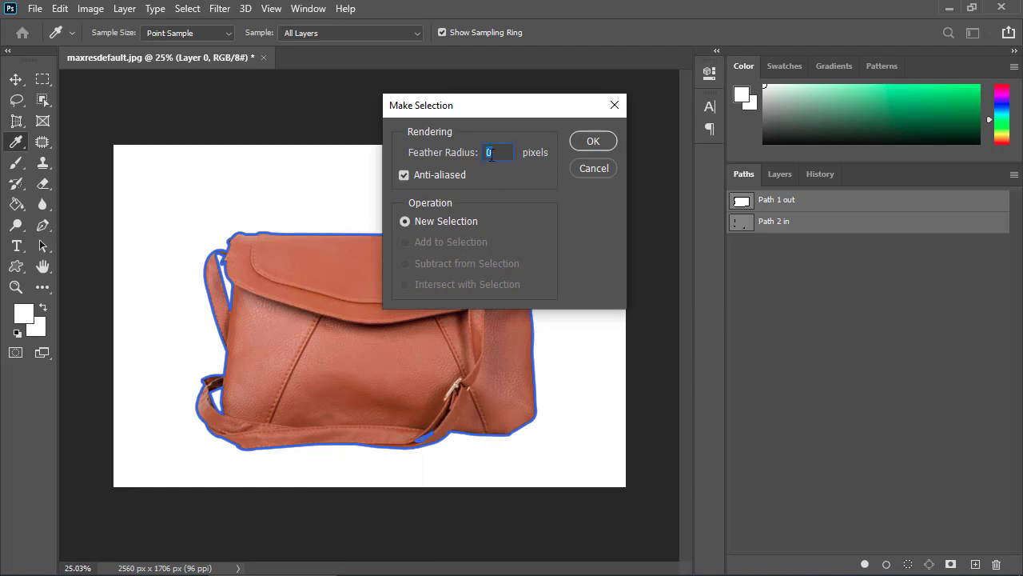
click(592, 141)
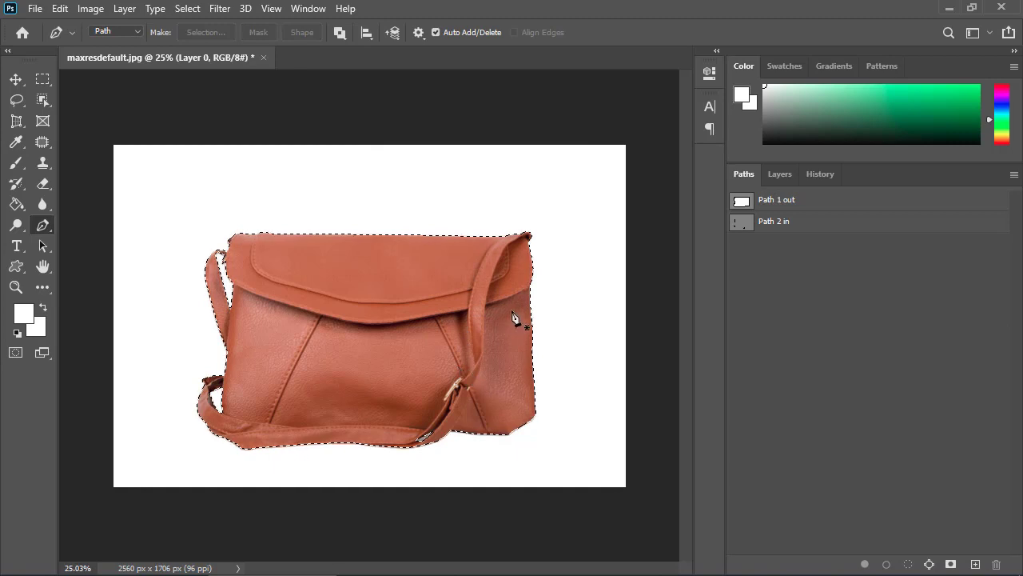
Try masking Layer 0 with the handbag selection, and undo the layer mask.
click(786, 178)
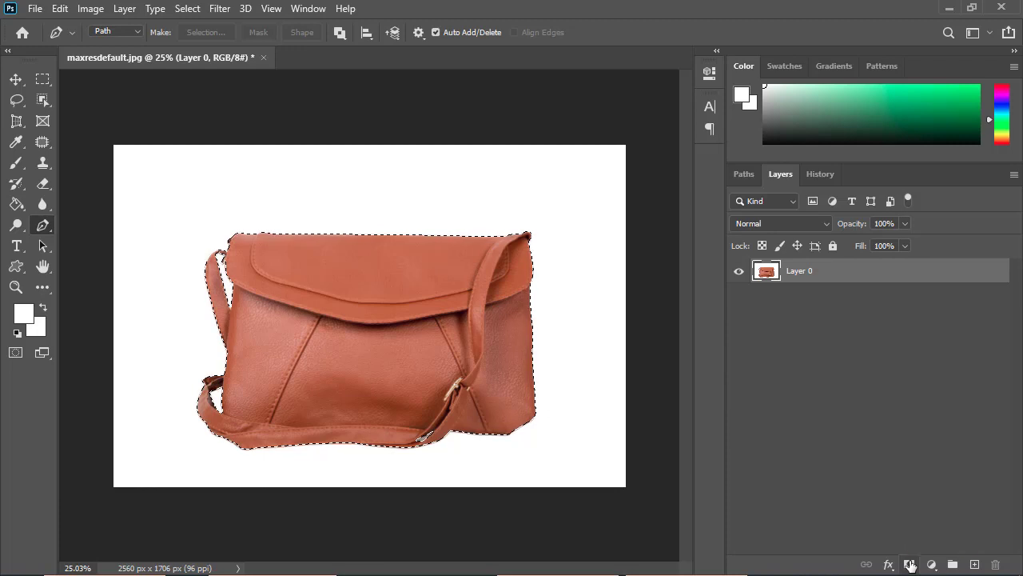
click(910, 564)
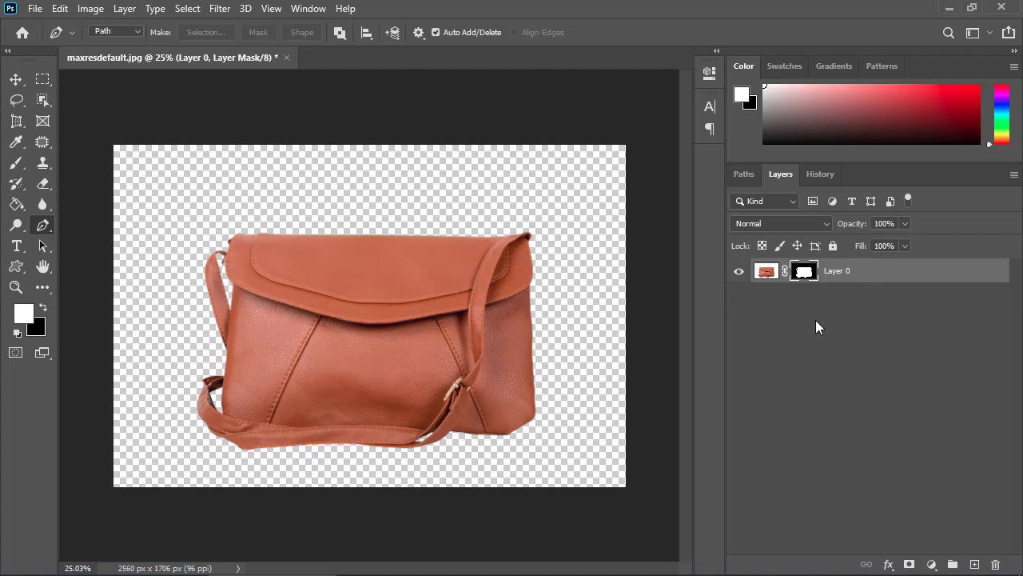
key(ctrl+z)
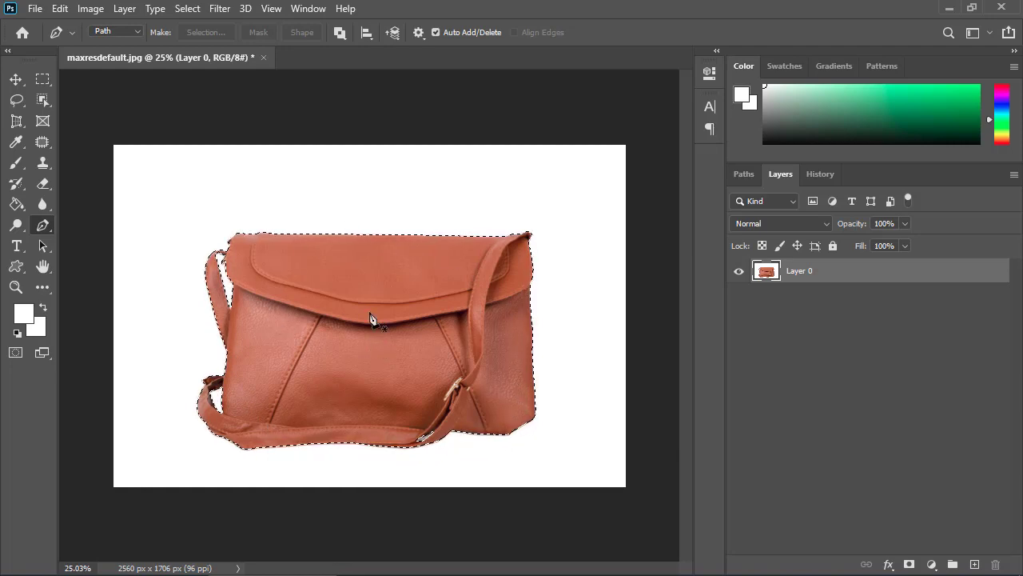
Try copying the selected handbag to a new layer, compare it with Layer 0 hidden and shown, and undo the copy.
key(ctrl+j)
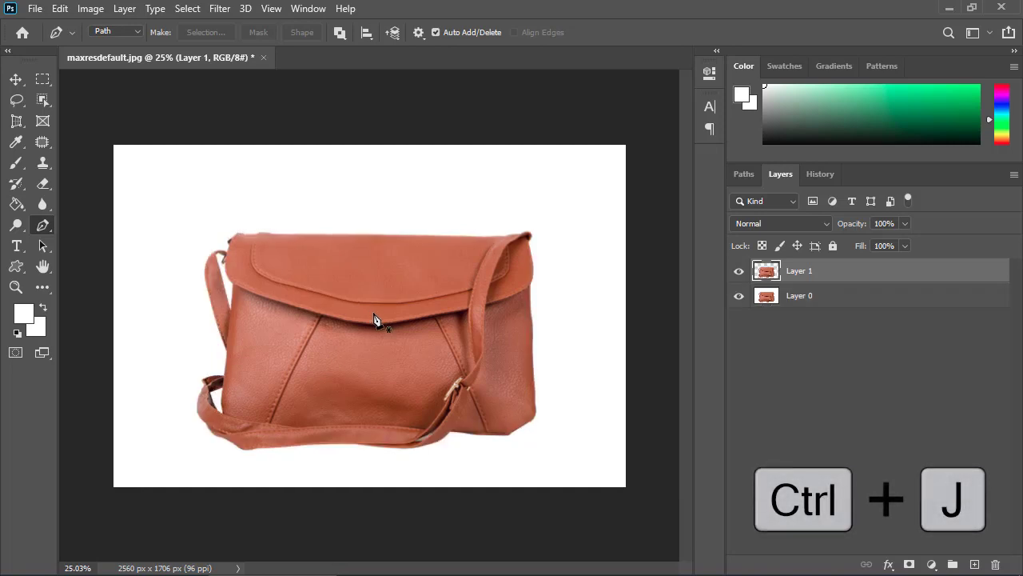
click(738, 296)
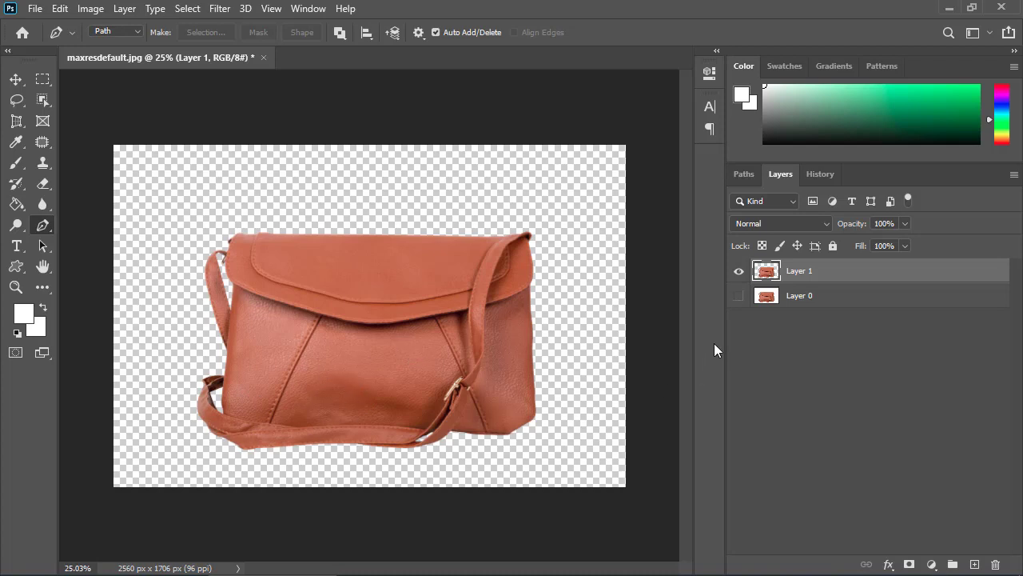
click(739, 296)
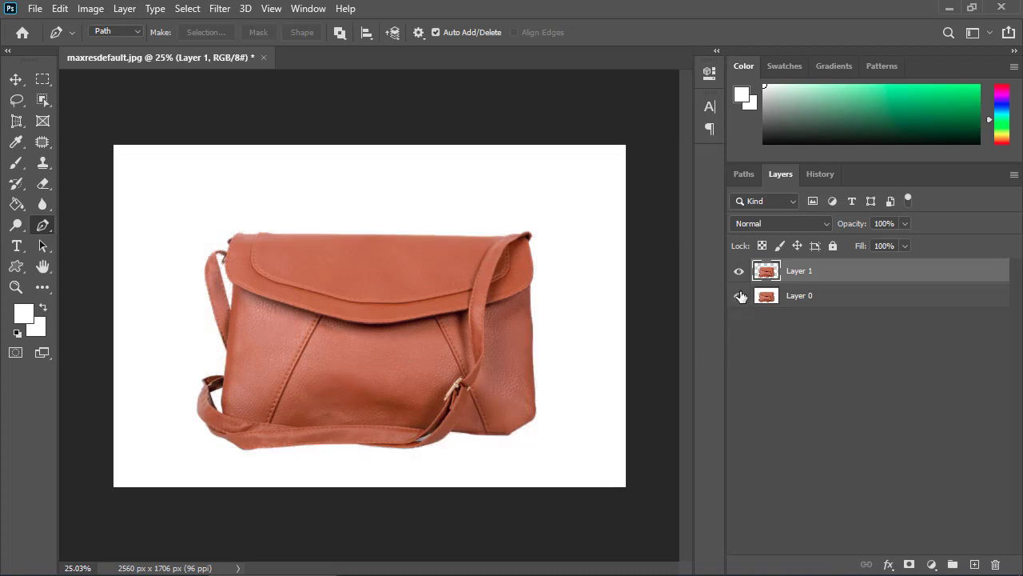
click(740, 296)
click(739, 296)
key(ctrl+z)
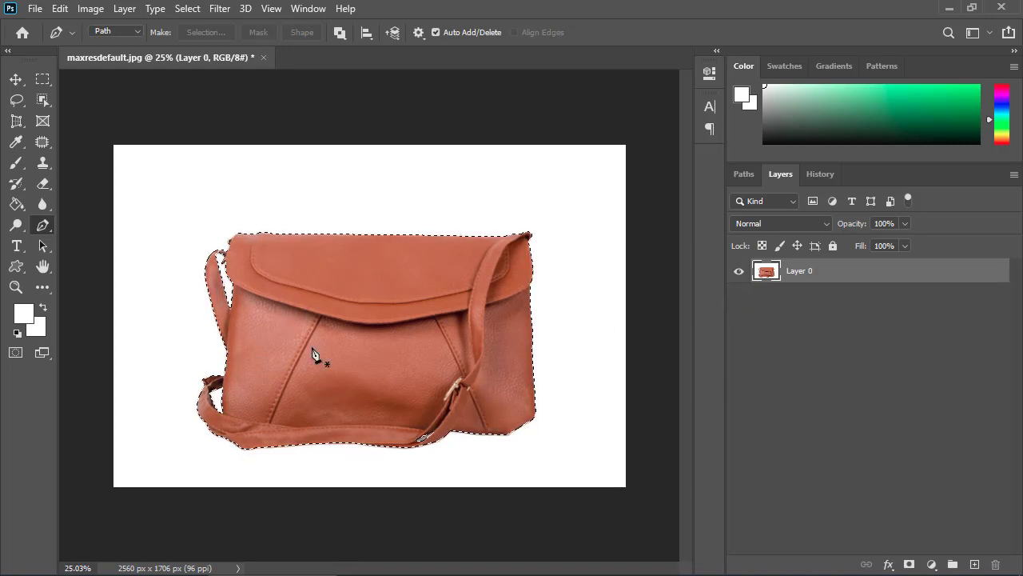
Try inverting the handbag selection to delete the white background from Layer 0, and undo it back to no selection.
click(187, 8)
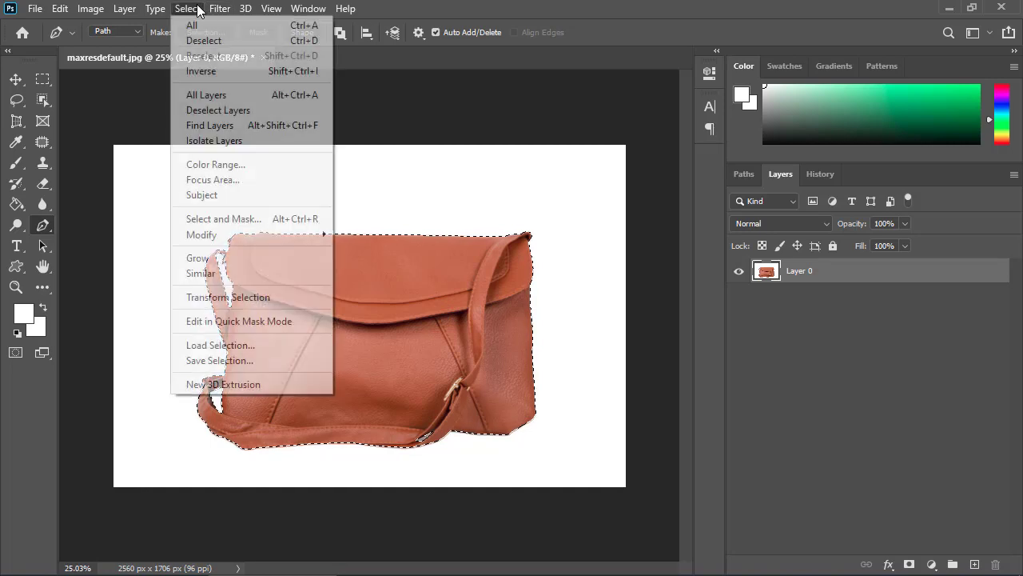
click(223, 72)
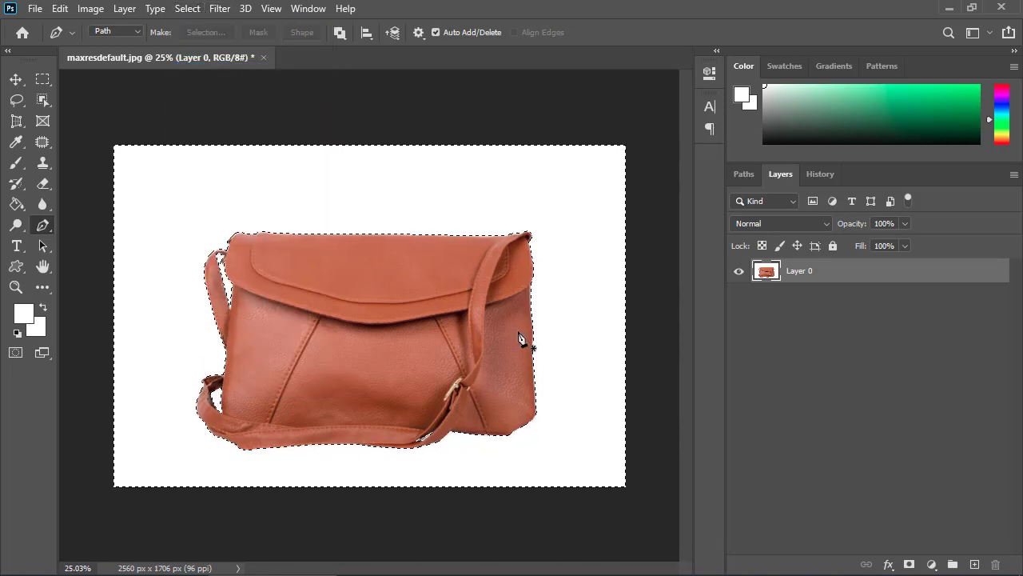
key(Delete)
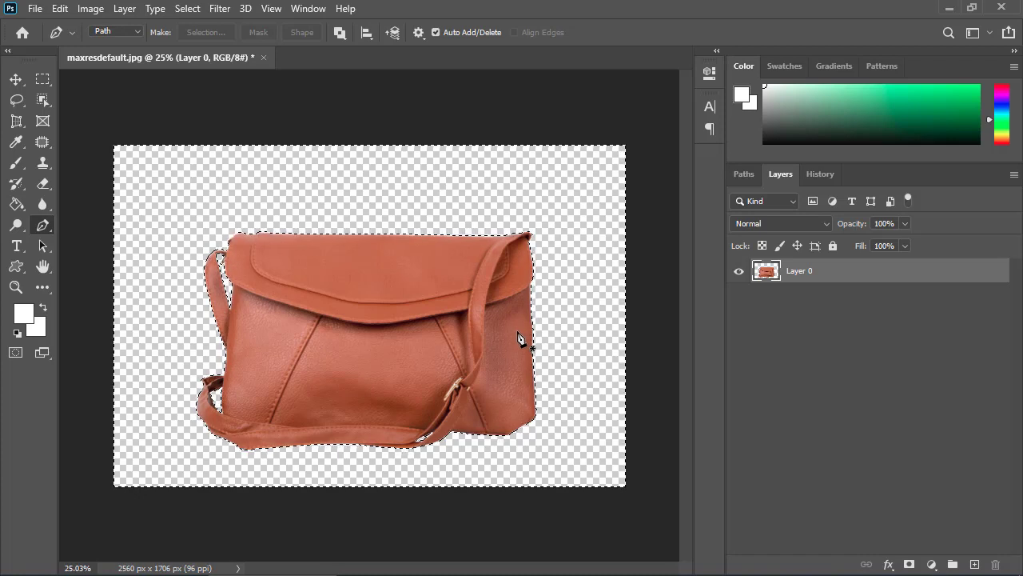
key(ctrl+z)
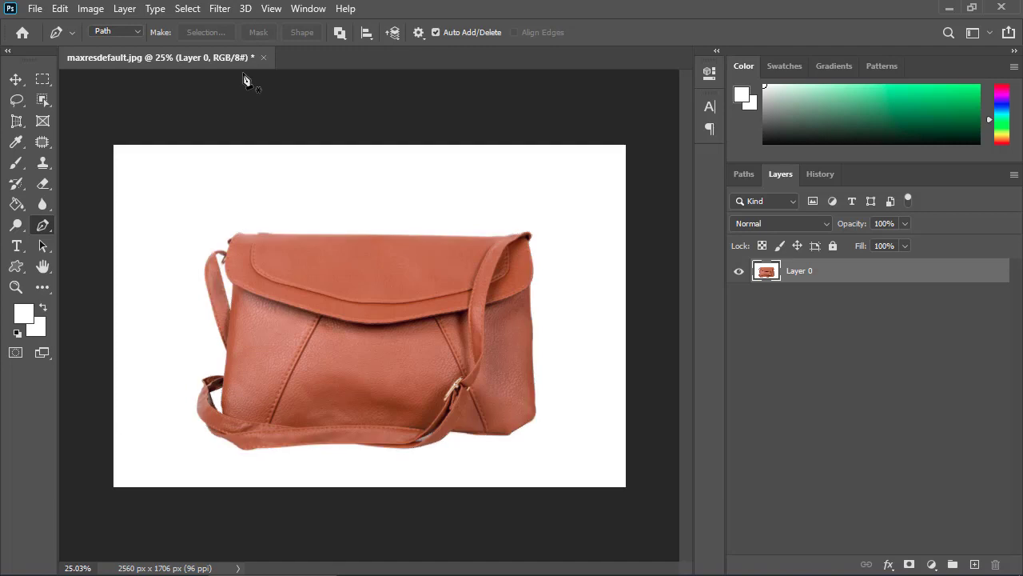
Select Path 2 in and Path 1 out together and convert them to a new anti-aliased selection with 0-pixel feather.
click(819, 173)
click(744, 173)
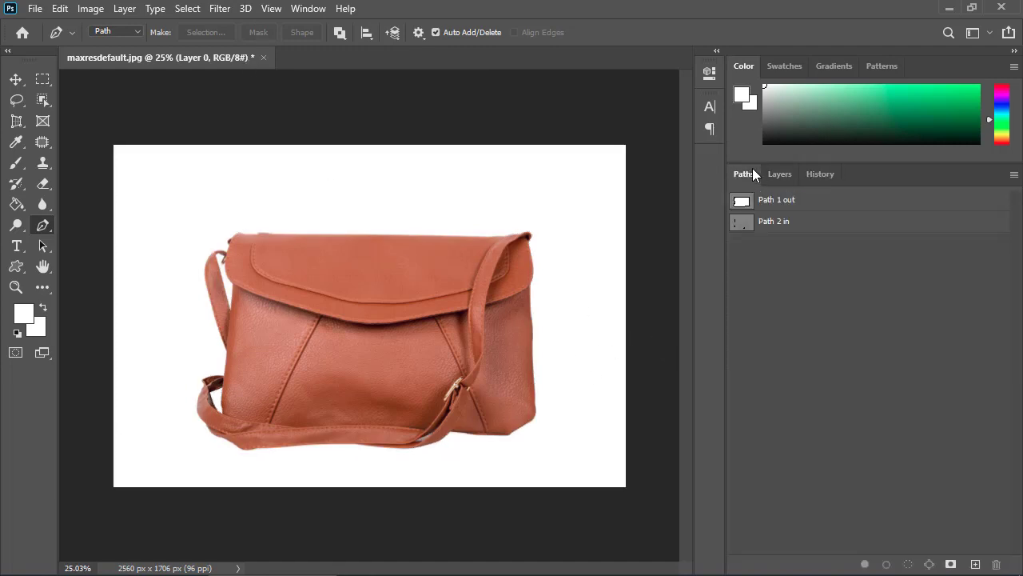
click(766, 221)
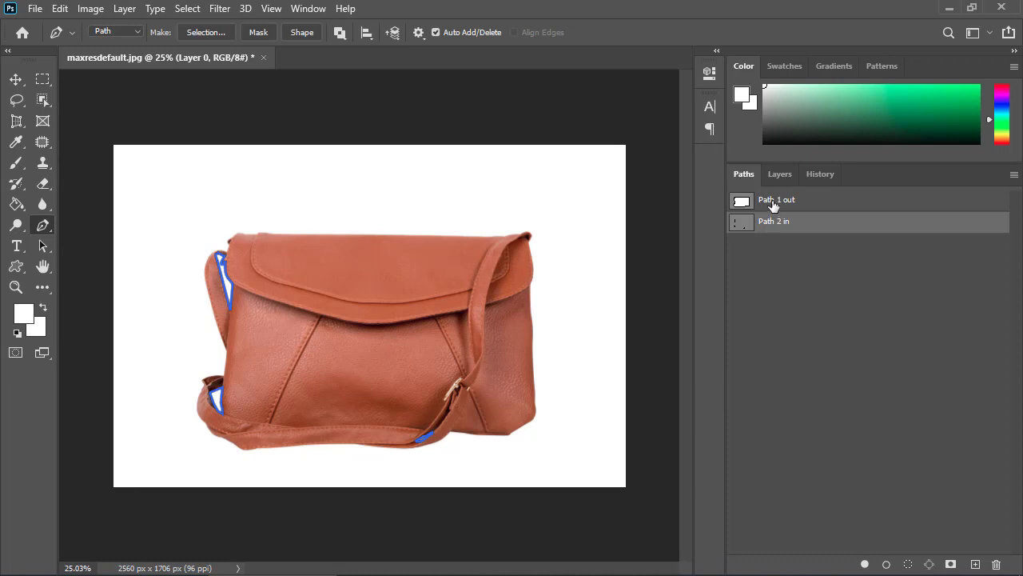
shift+click(773, 206)
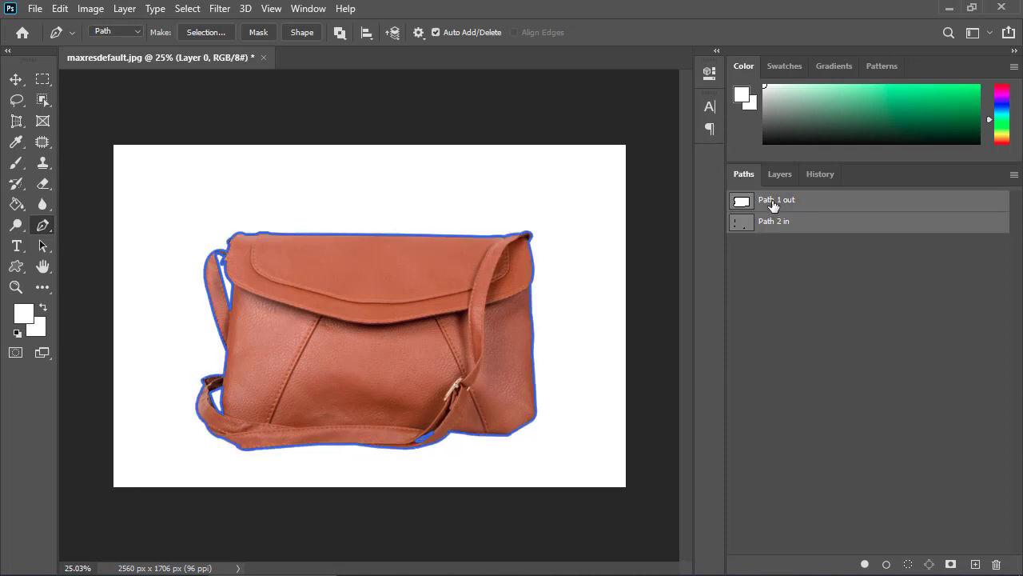
right_click(221, 253)
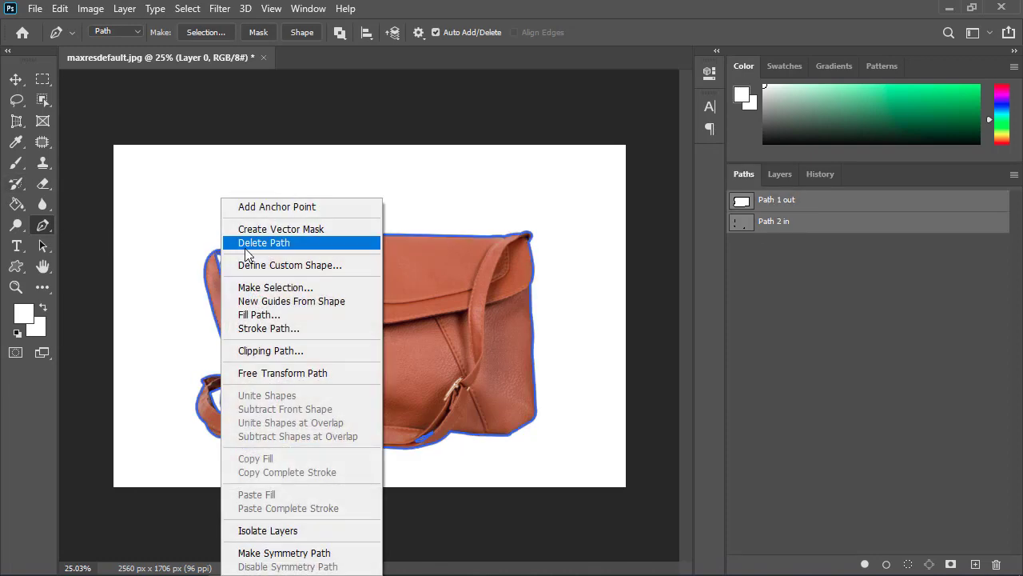
click(272, 287)
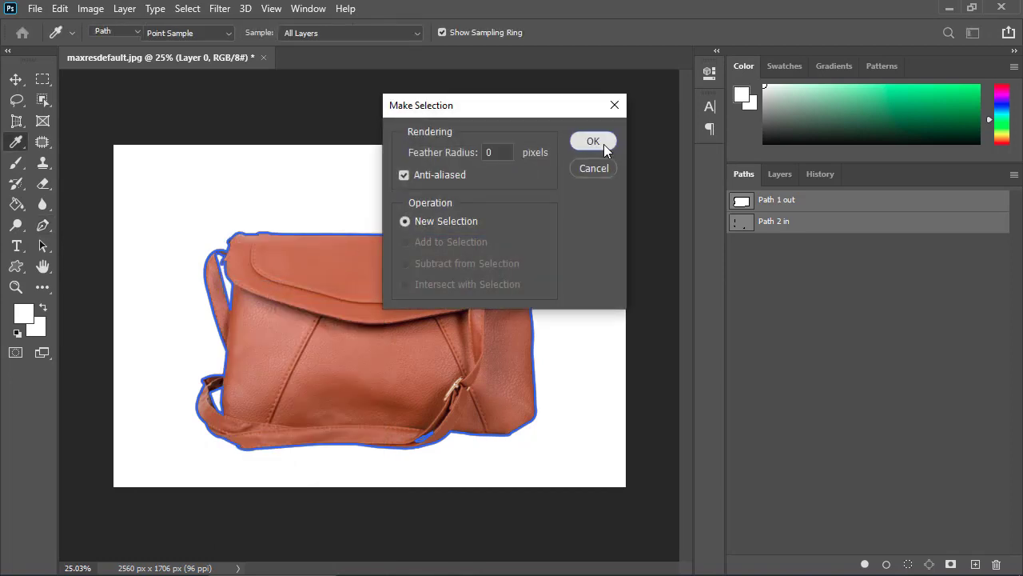
click(604, 144)
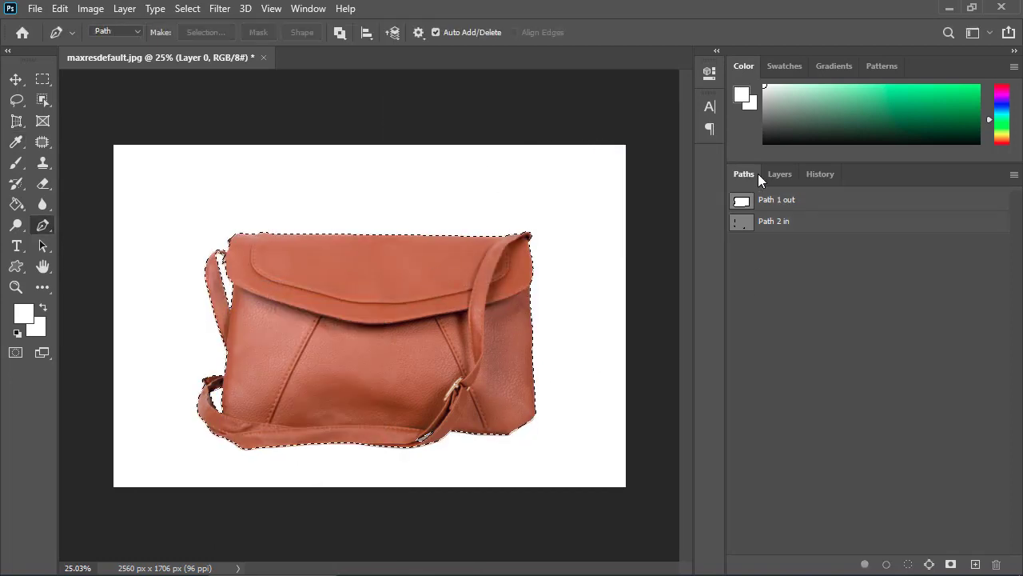
Mask Layer 0 with the handbag selection and add a new blank layer beneath it.
click(780, 175)
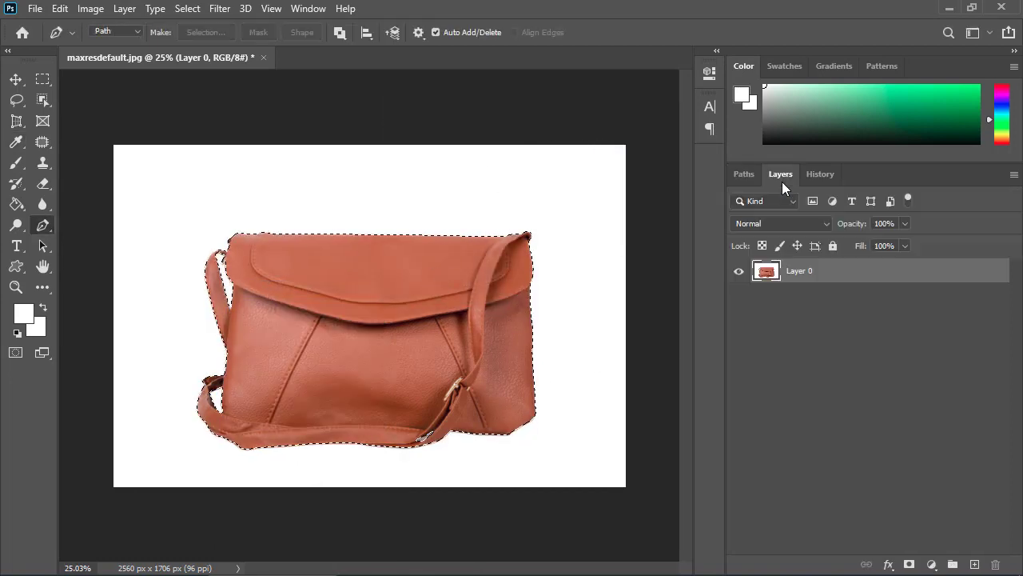
click(916, 565)
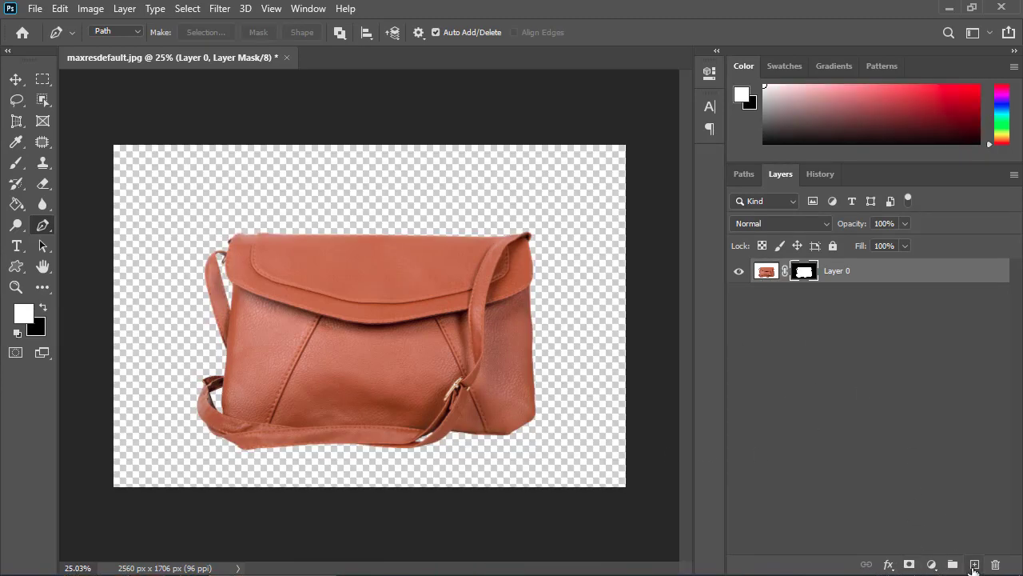
click(974, 564)
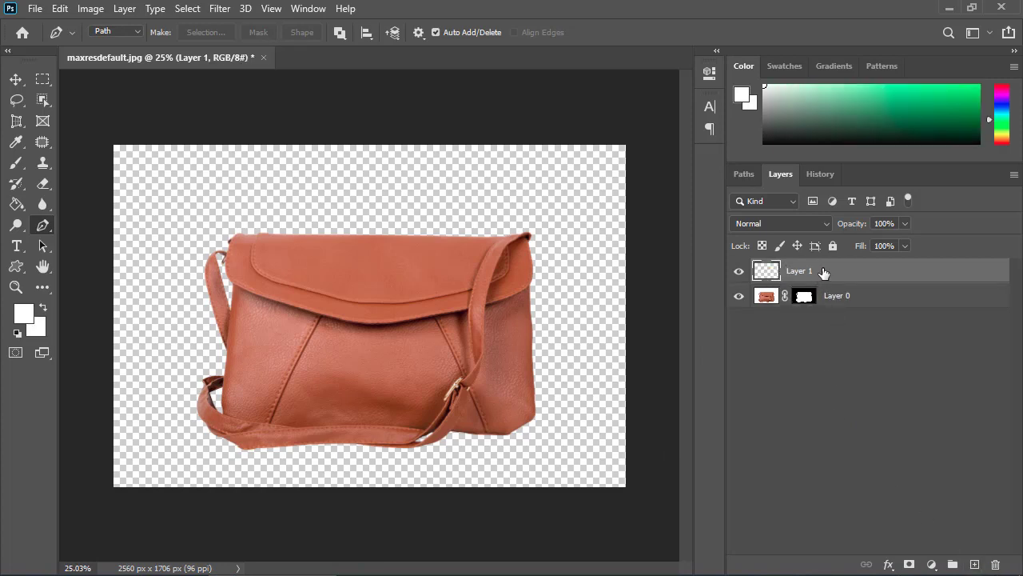
drag(824, 273, 822, 308)
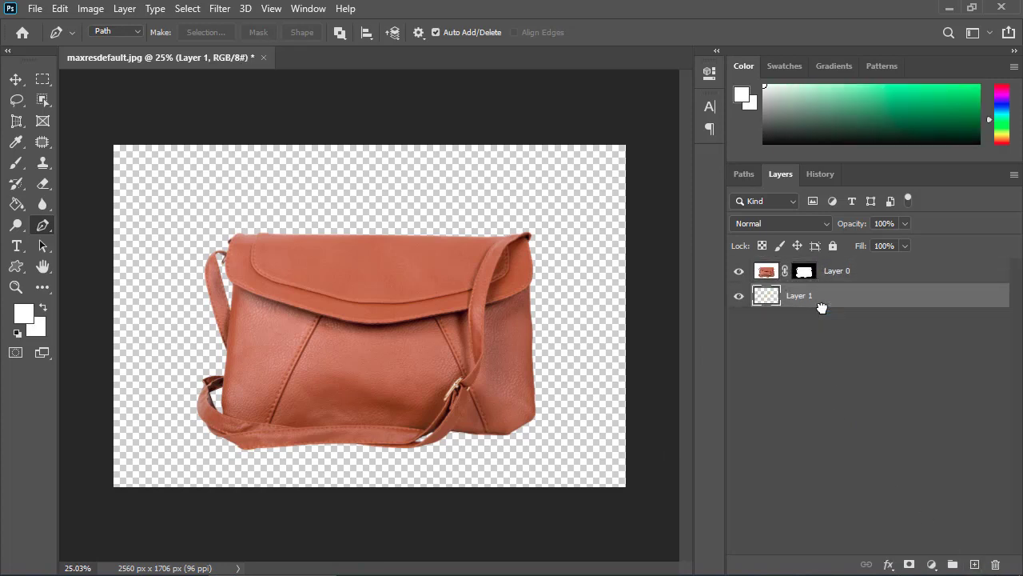
click(823, 314)
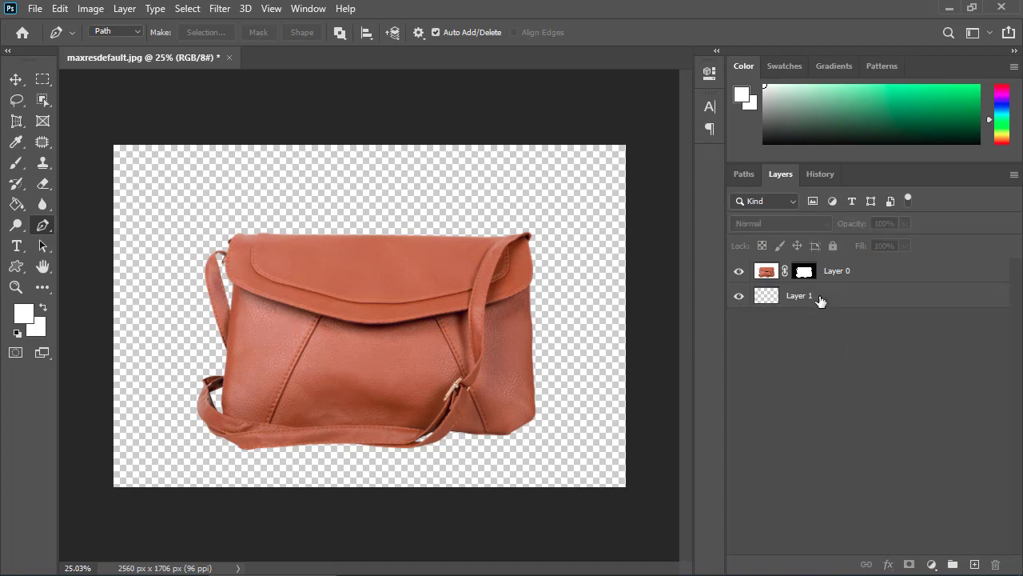
click(821, 300)
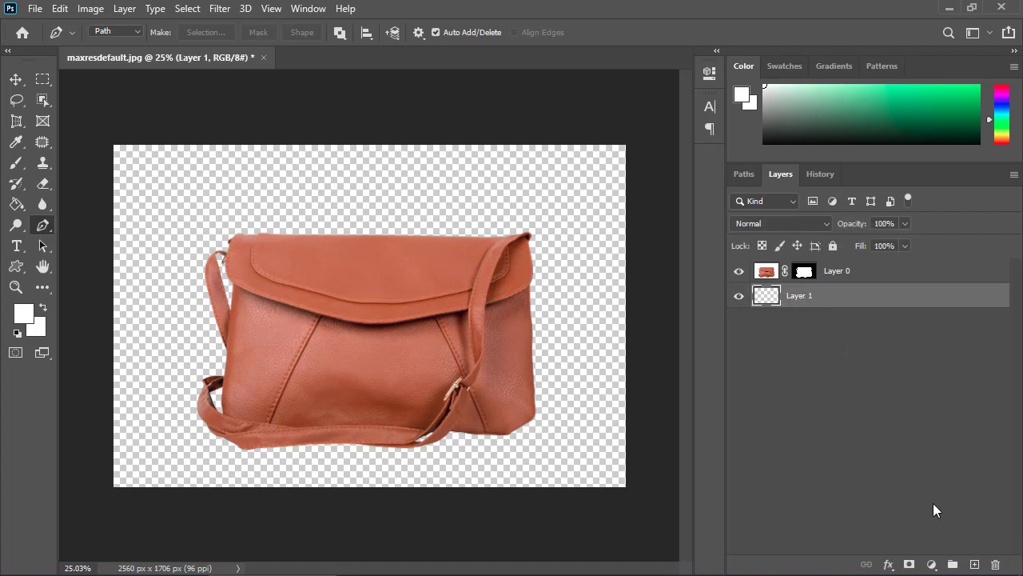
Add a Solid Color fill beneath the masked handbag in light turquoise, hex 92d7db.
click(932, 565)
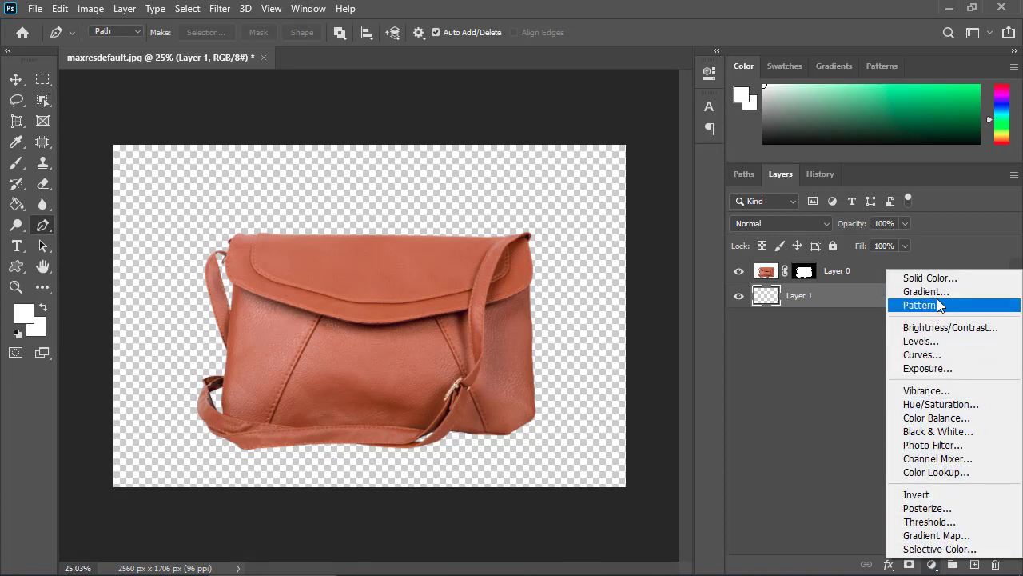
click(932, 278)
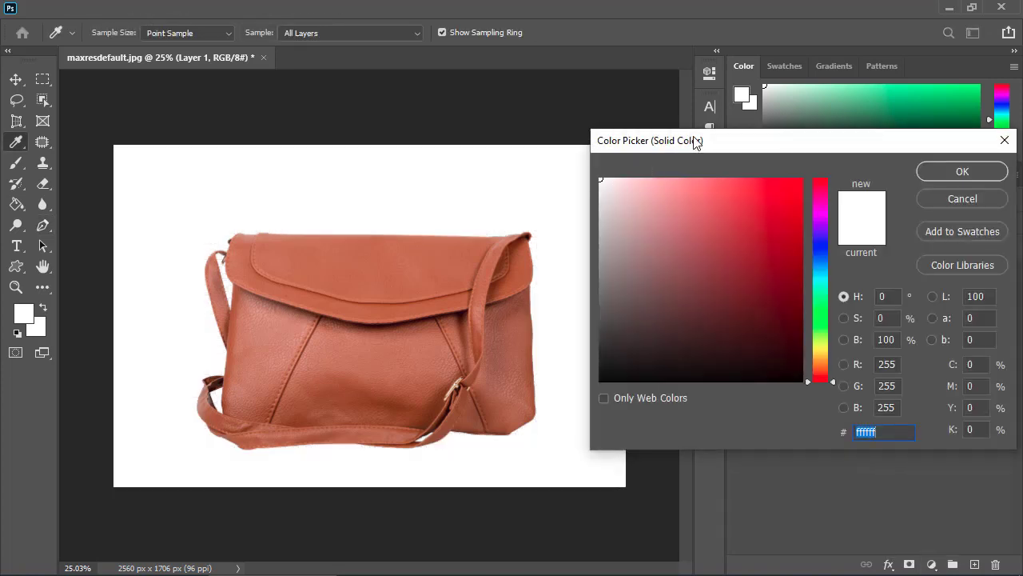
mouse_move(726, 210)
mouse_down()
mouse_move(669, 219)
mouse_move(650, 200)
mouse_up()
drag(821, 204, 825, 278)
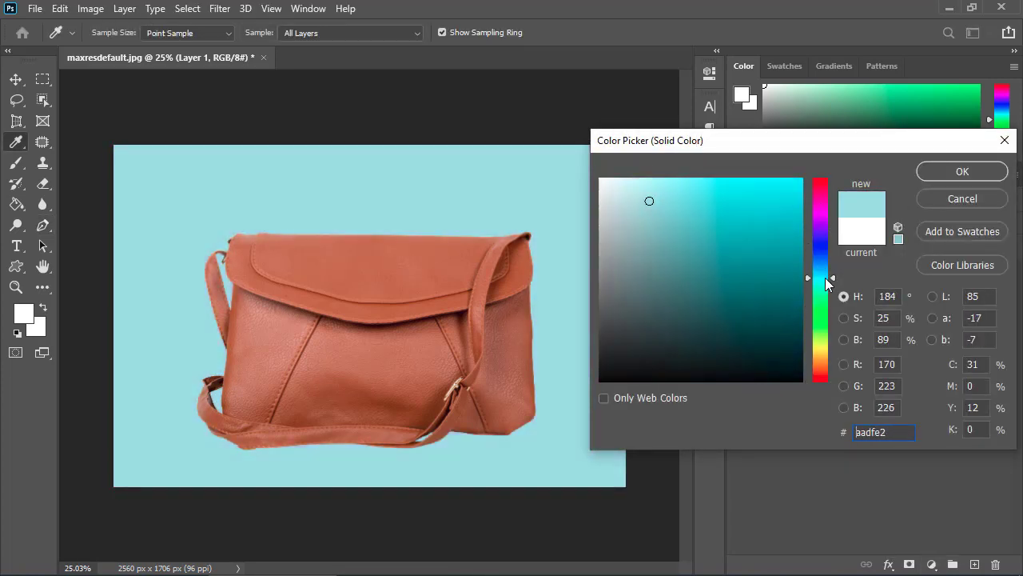
drag(651, 199, 666, 207)
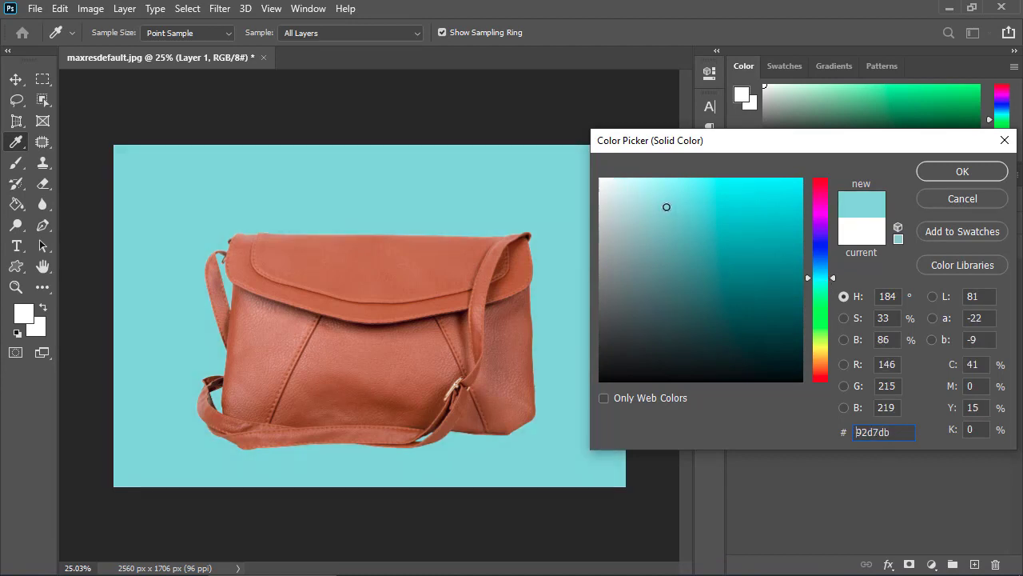
click(945, 174)
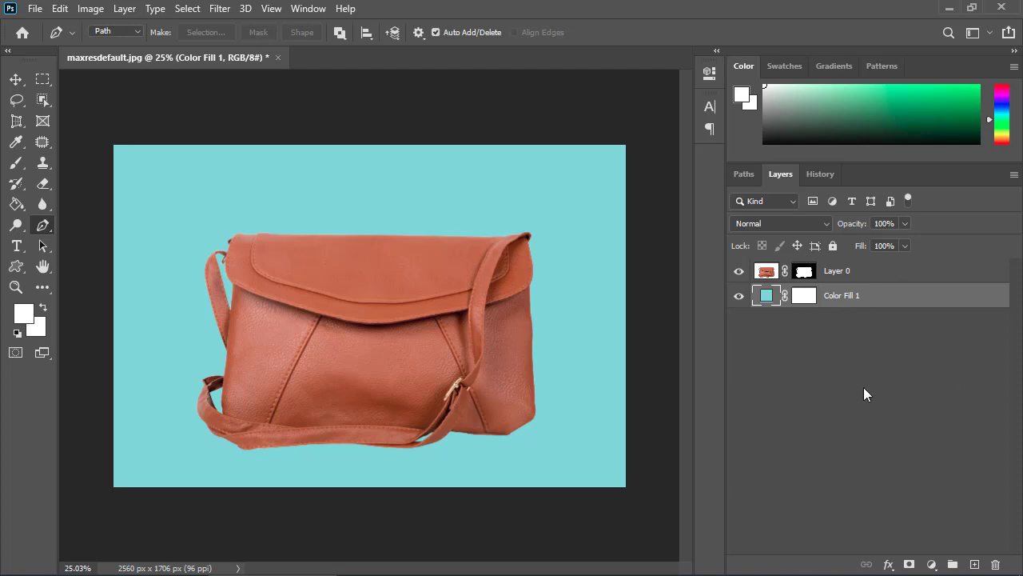
Rename the color fill layer to Background and the masked handbag layer to Row Image.
double_click(841, 296)
text(Background)
click(838, 318)
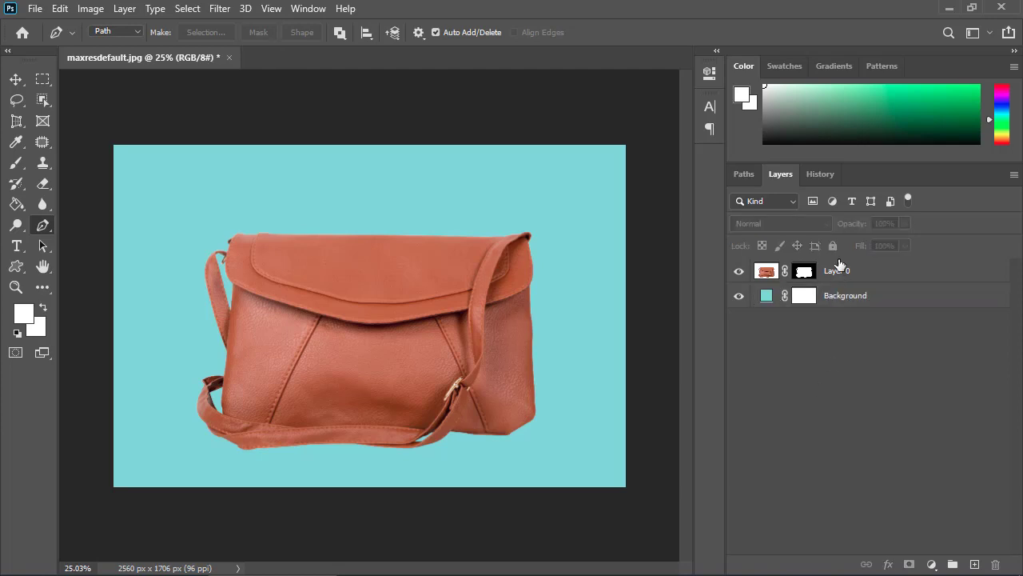
double_click(837, 271)
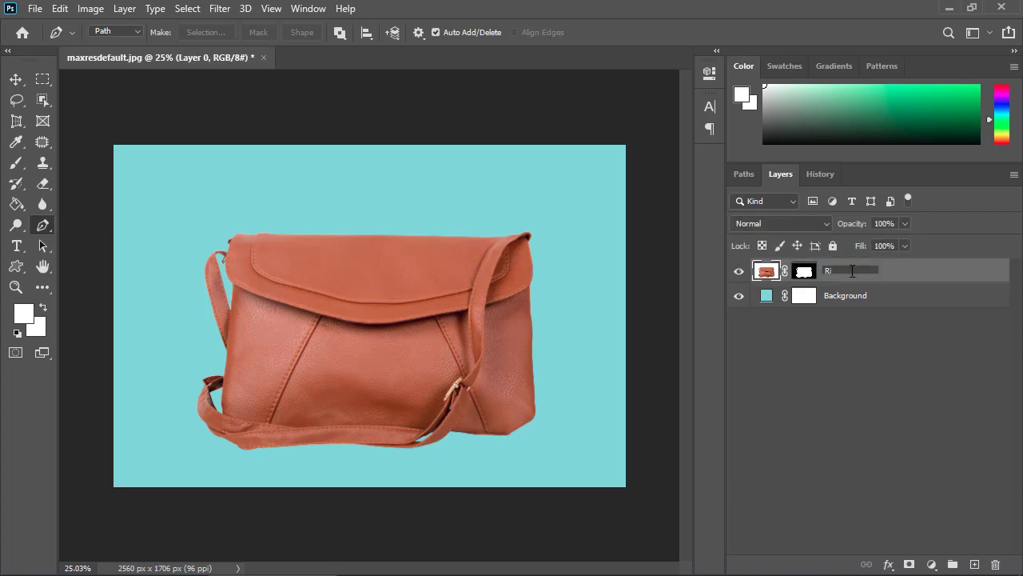
key(Return)
click(821, 304)
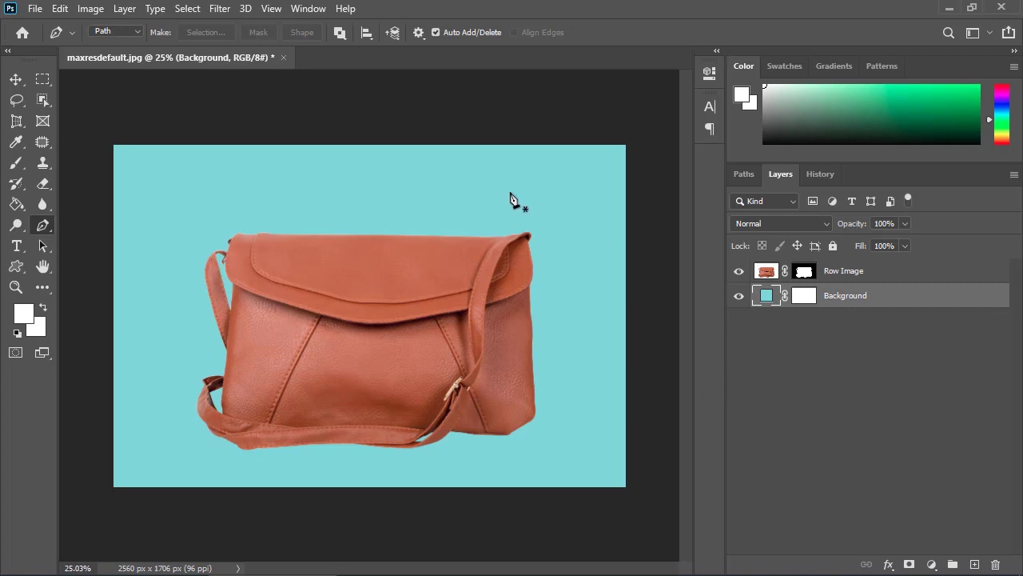
Save the layered document on the computer as a Photoshop file named Bag 01 in the Downloads folder, keeping its layers.
click(749, 184)
click(777, 178)
click(35, 9)
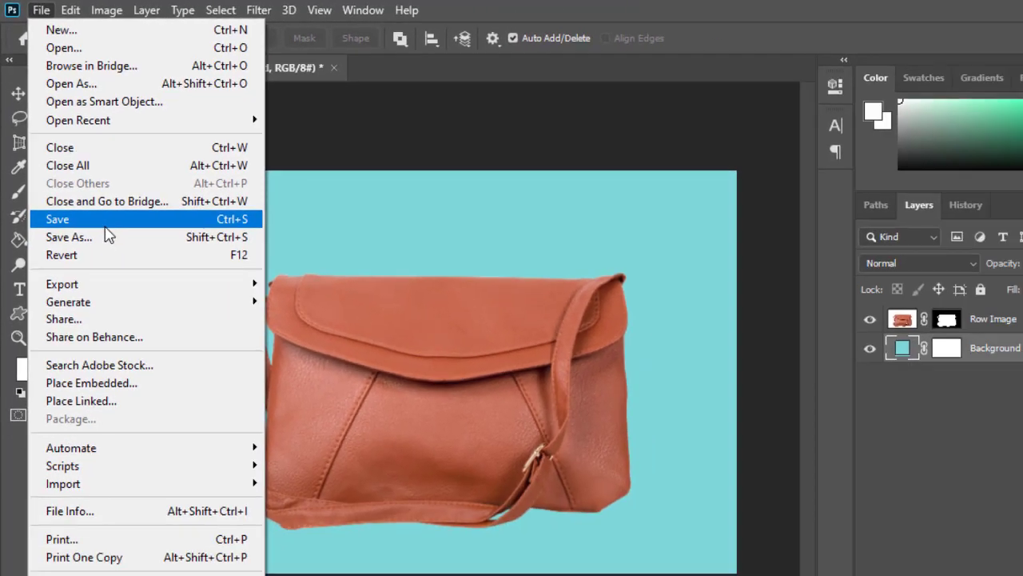
click(90, 193)
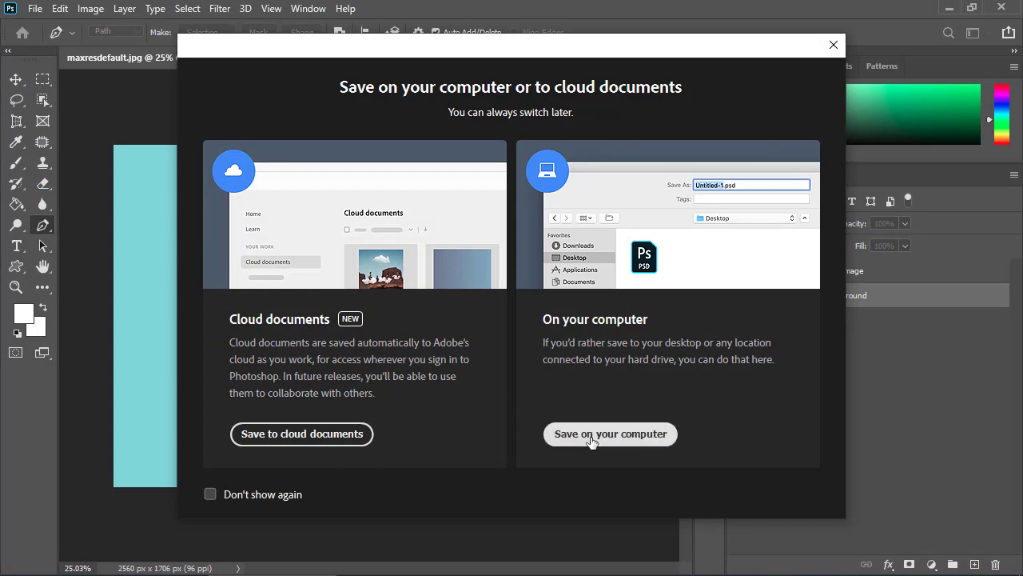
click(591, 436)
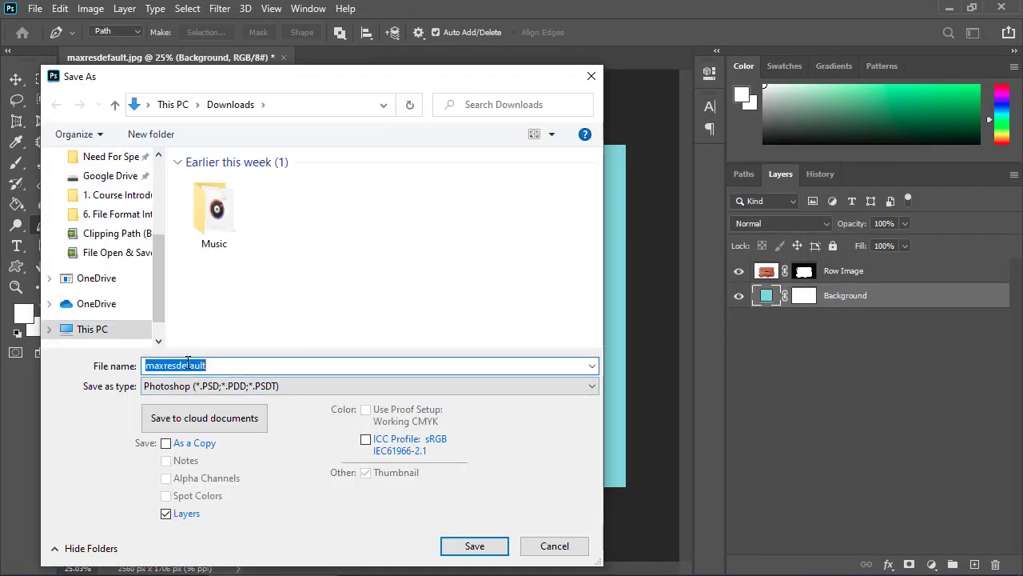
scroll(120, 215, up, 3)
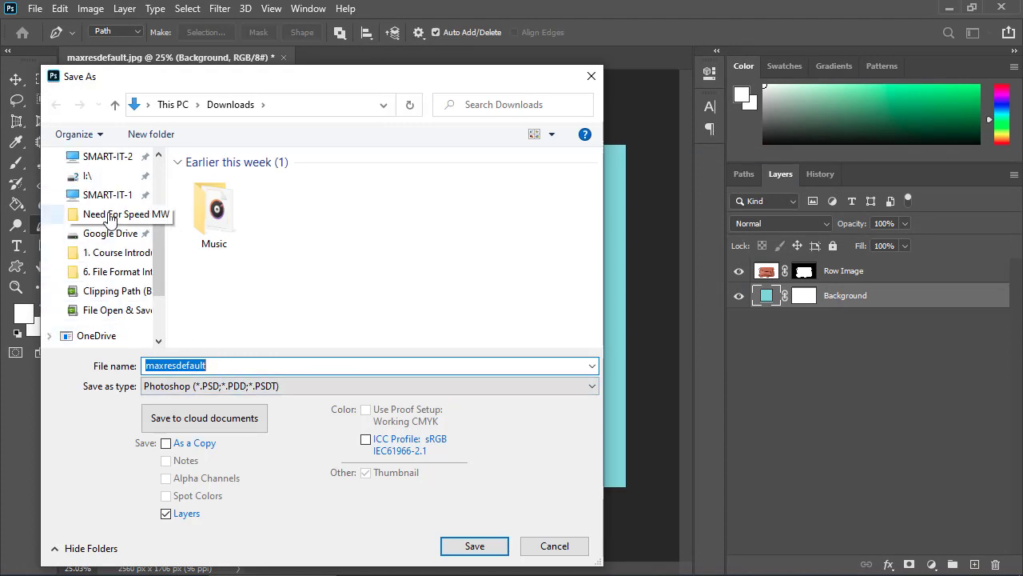
scroll(109, 216, up, 1)
click(108, 177)
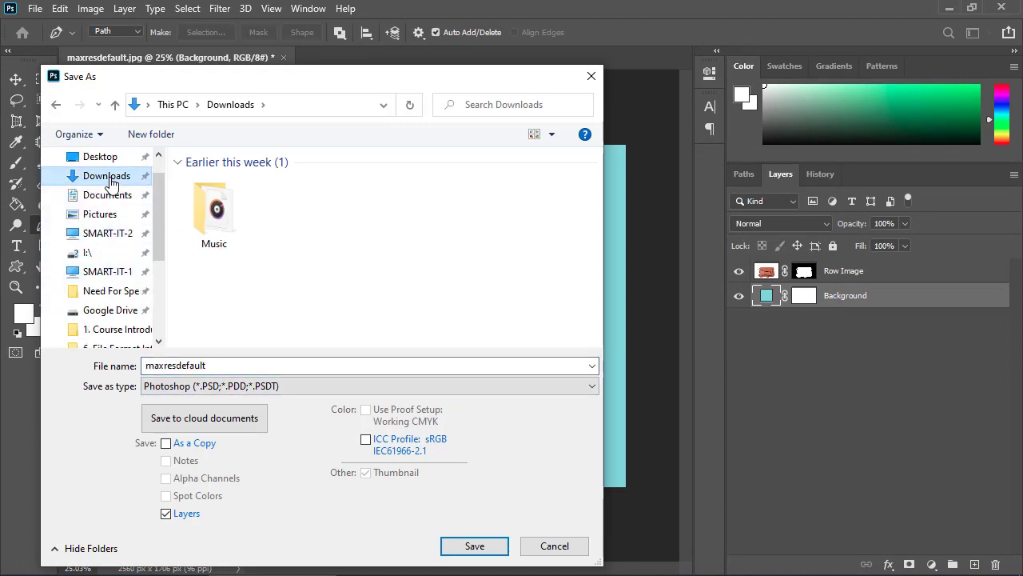
double_click(228, 364)
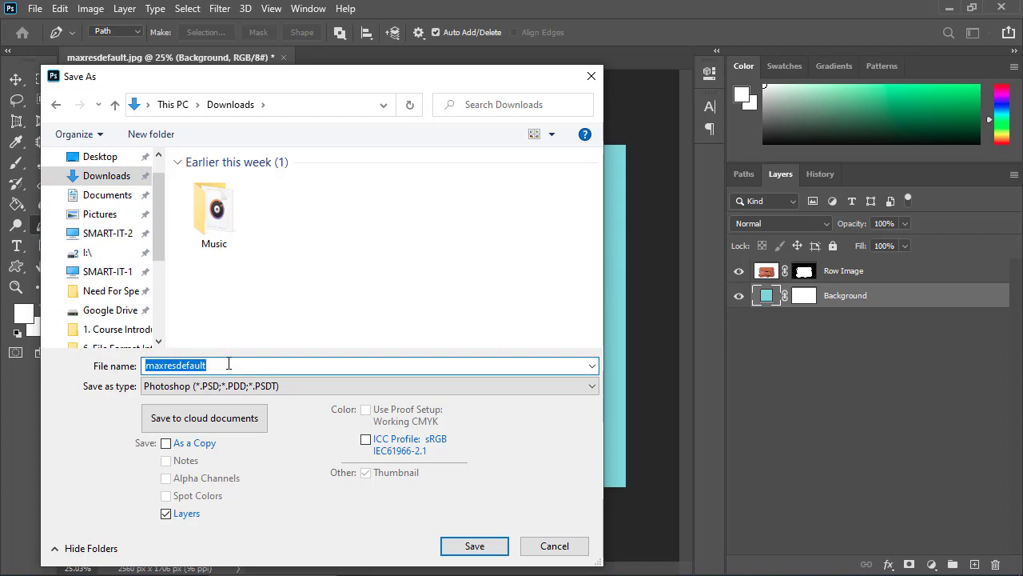
text(Bag 01)
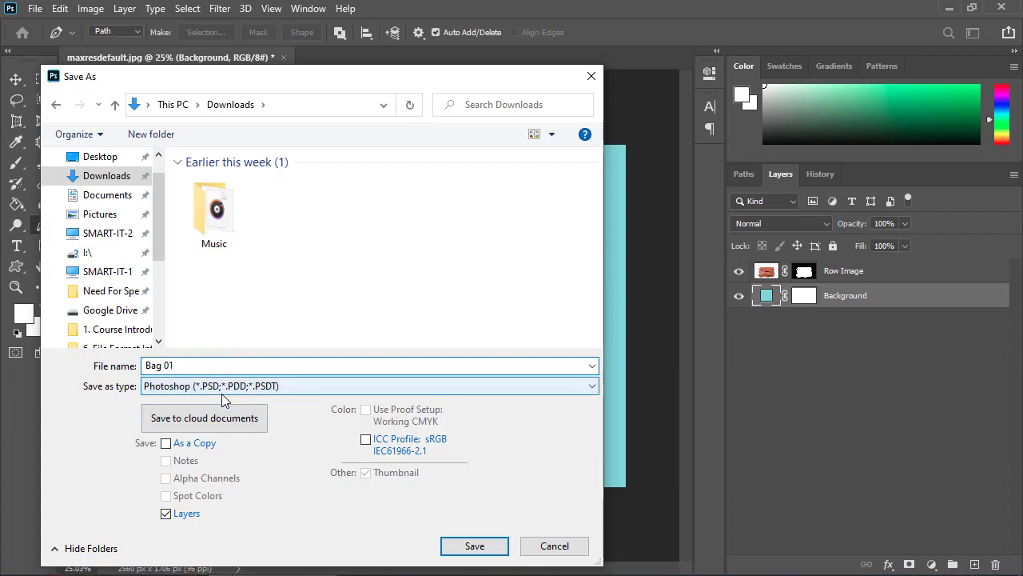
click(482, 548)
click(753, 203)
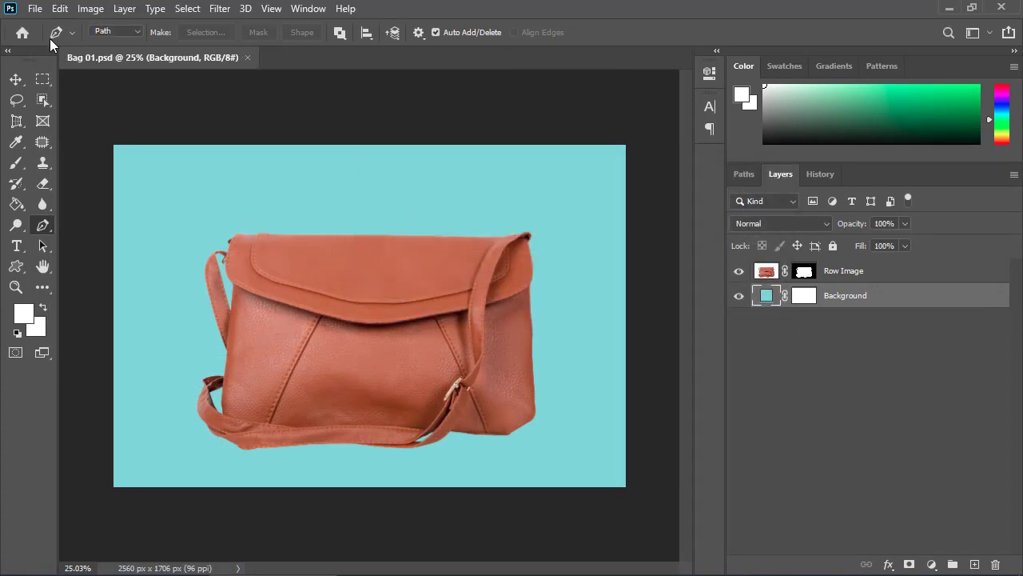
Save a JPEG copy named Bag 01 to the Downloads folder with quality 8 (High) and the Baseline ("Standard") format.
click(40, 10)
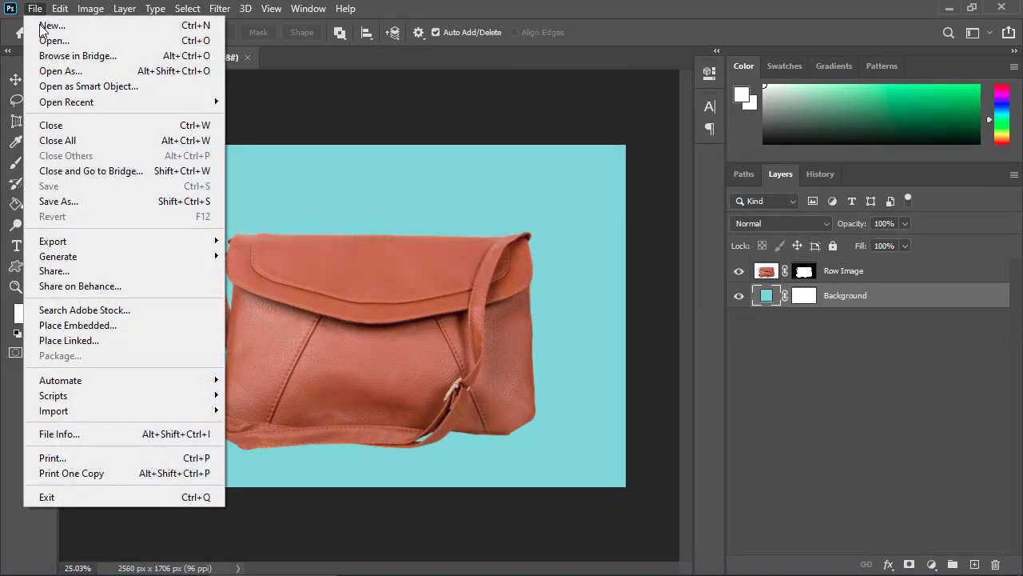
click(87, 204)
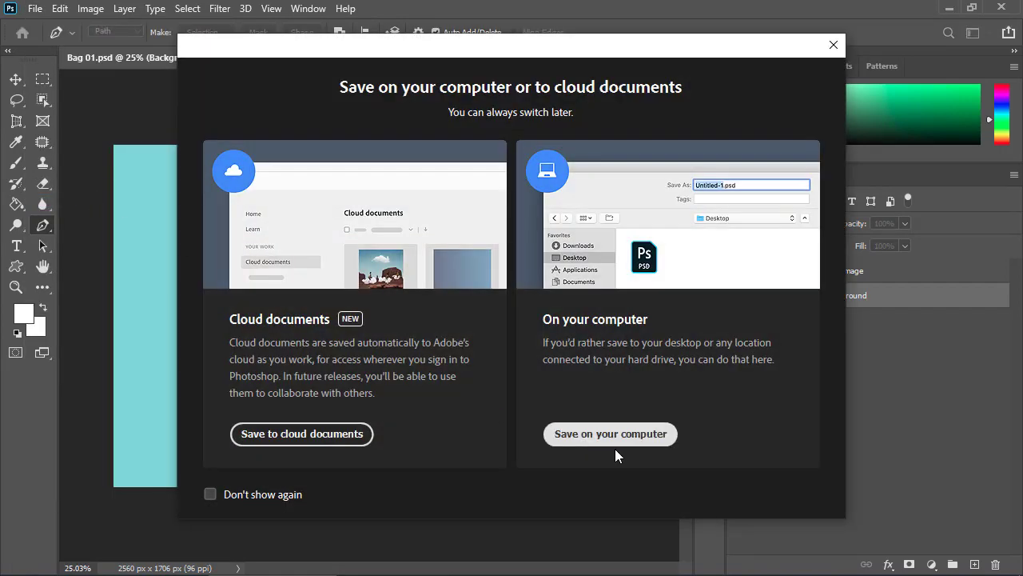
click(611, 436)
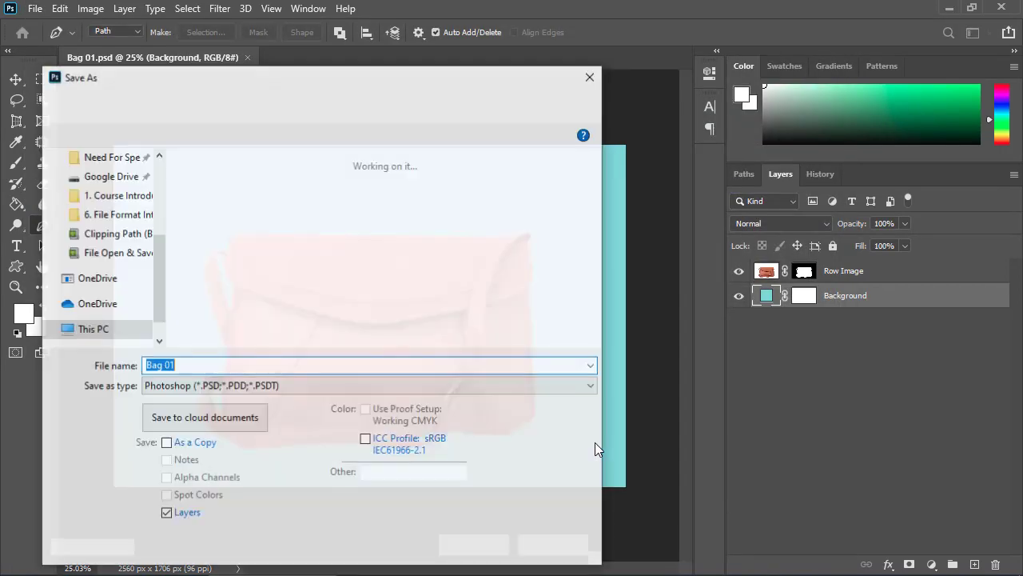
scroll(96, 232, up, 3)
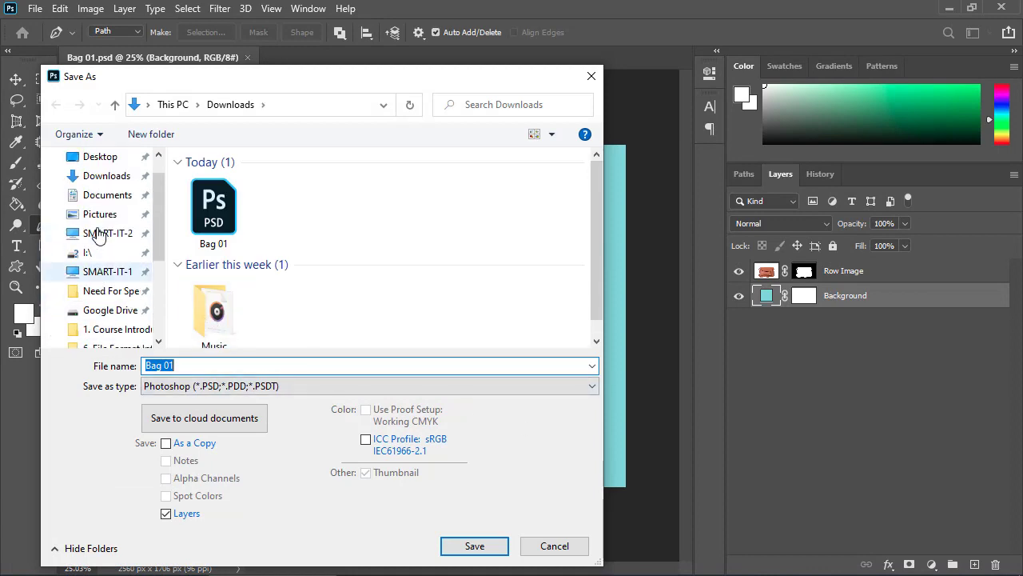
click(94, 182)
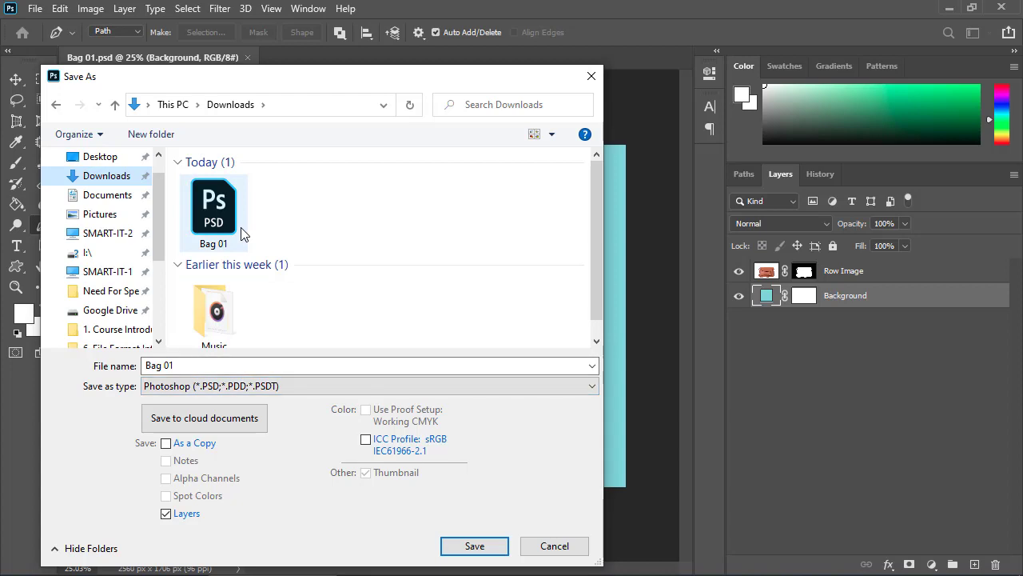
click(228, 388)
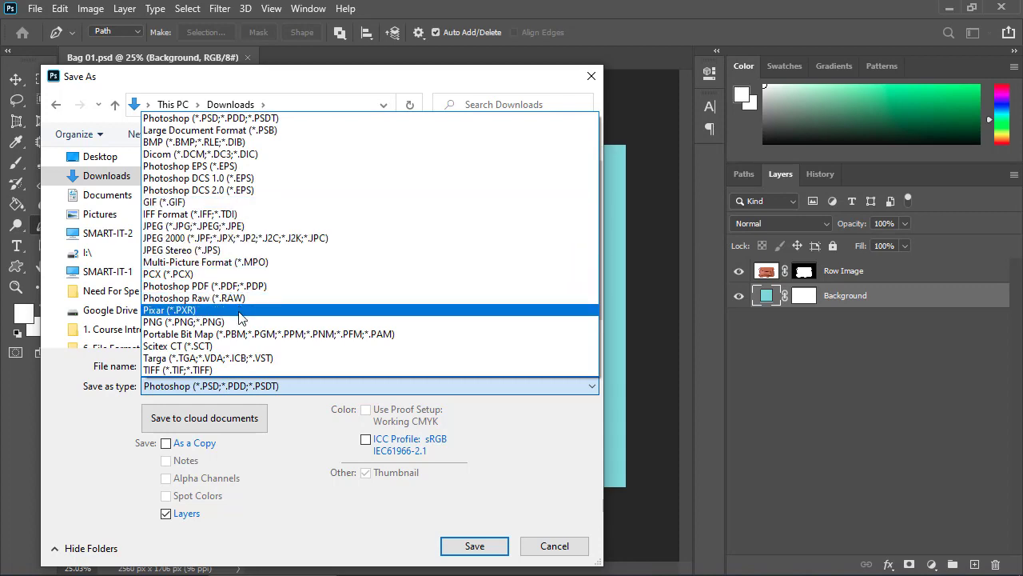
click(234, 228)
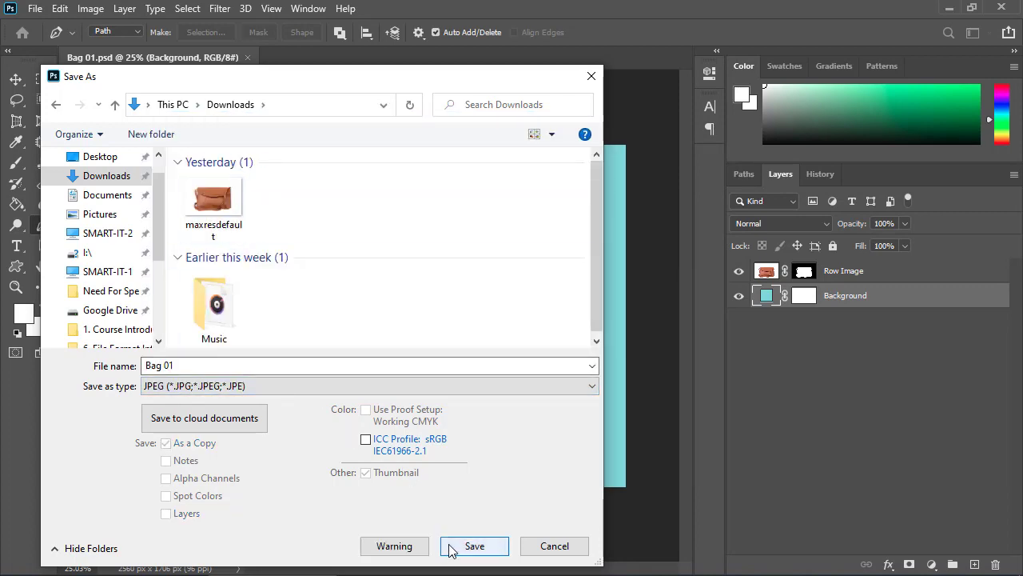
click(474, 546)
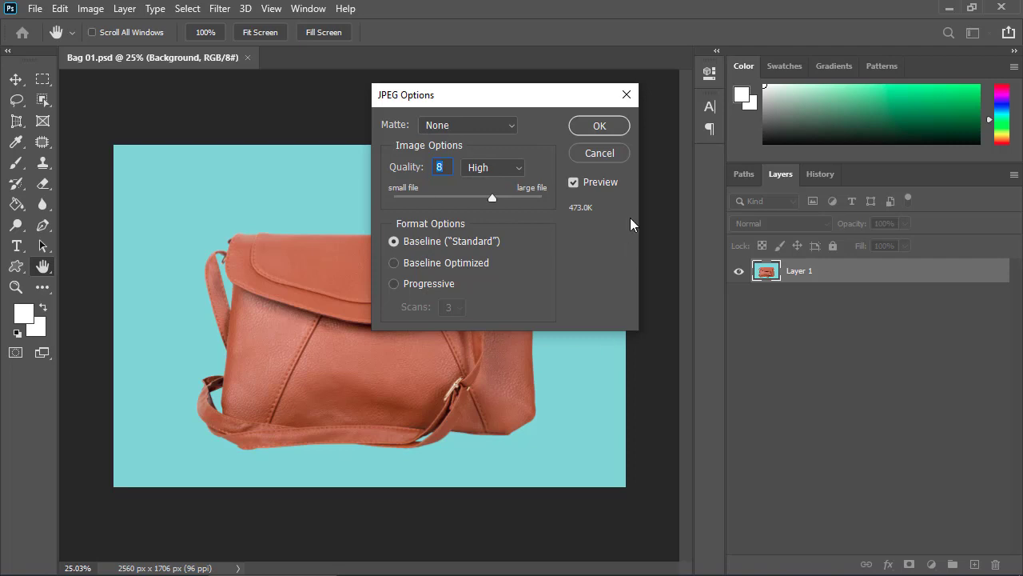
click(589, 126)
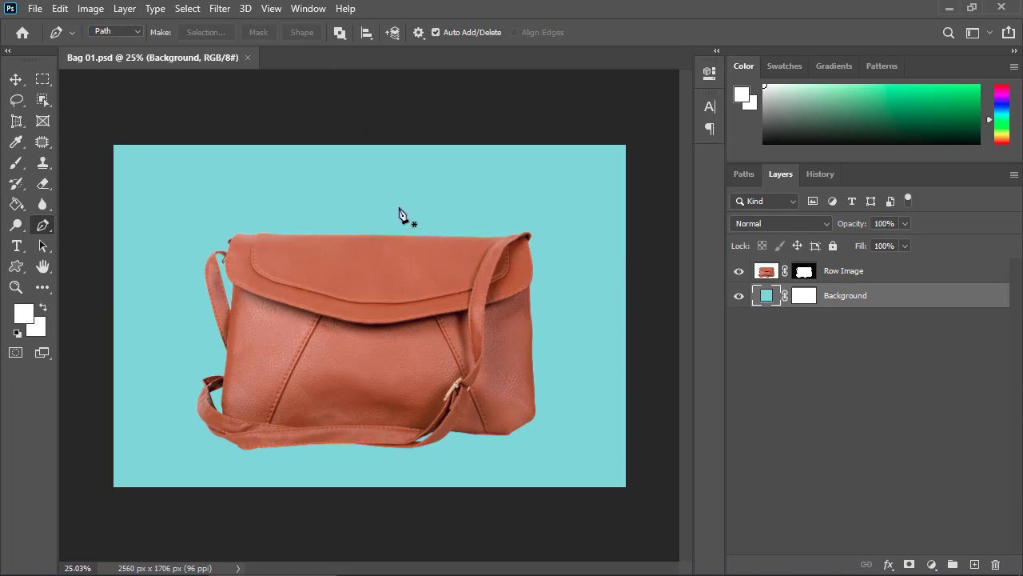
Hide the Background layer, select the Row Image layer with the Move tool and try moving the cut-out handbag.
click(739, 295)
click(16, 79)
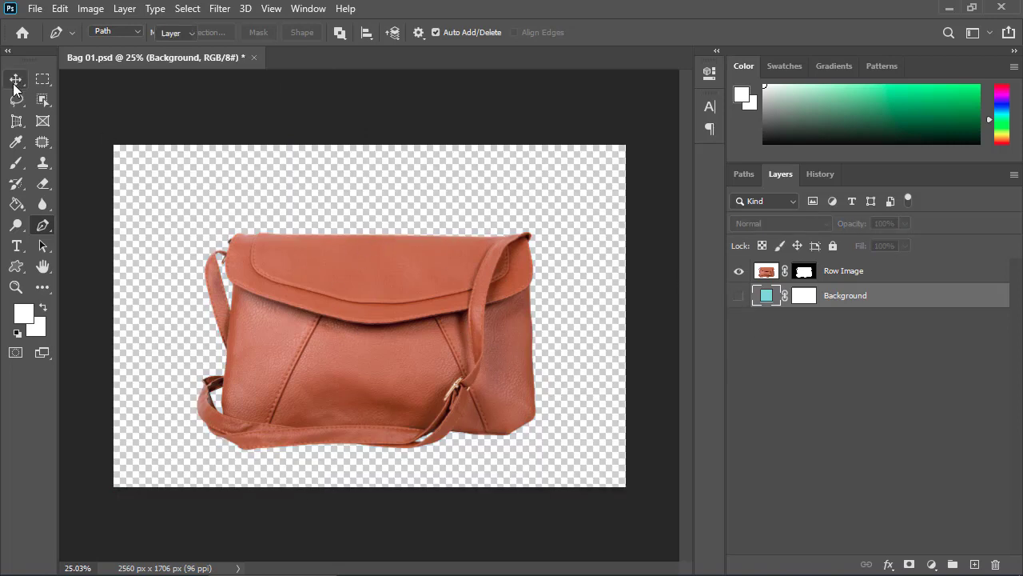
click(331, 274)
drag(331, 273, 409, 377)
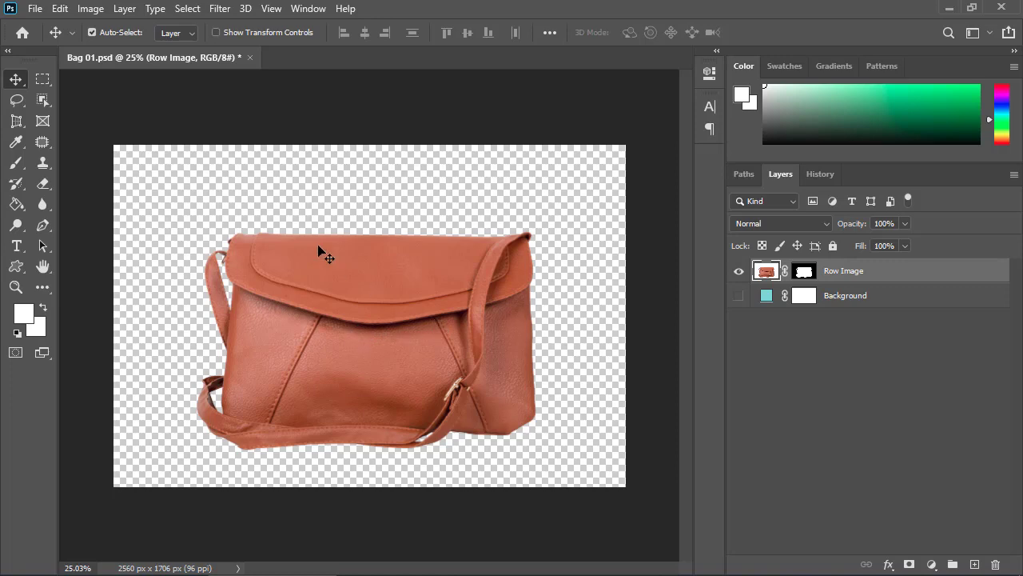
Save a transparent PNG copy named Bag 01 to the Downloads folder on the computer, using the large file size option.
click(35, 8)
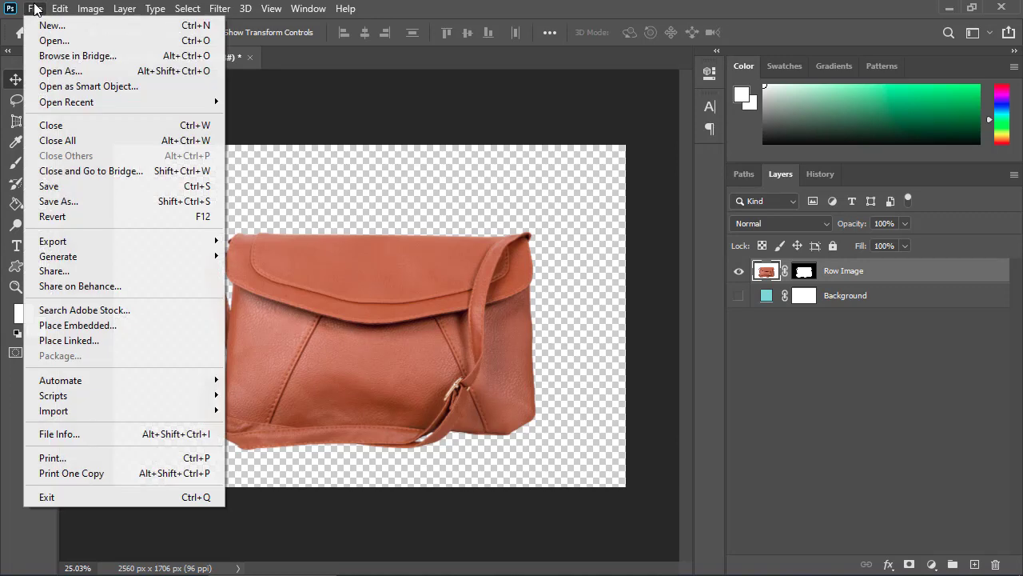
click(70, 201)
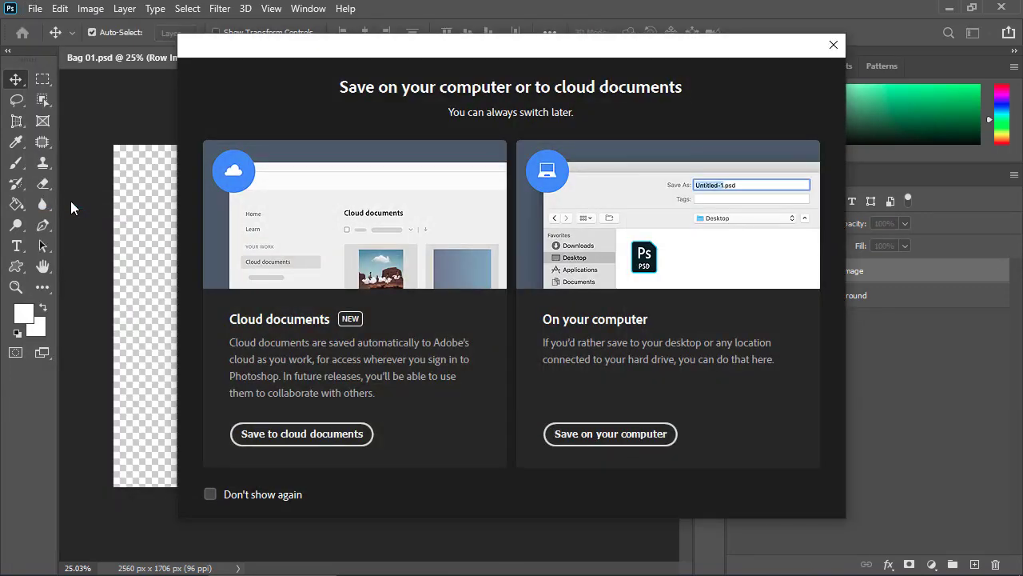
click(588, 436)
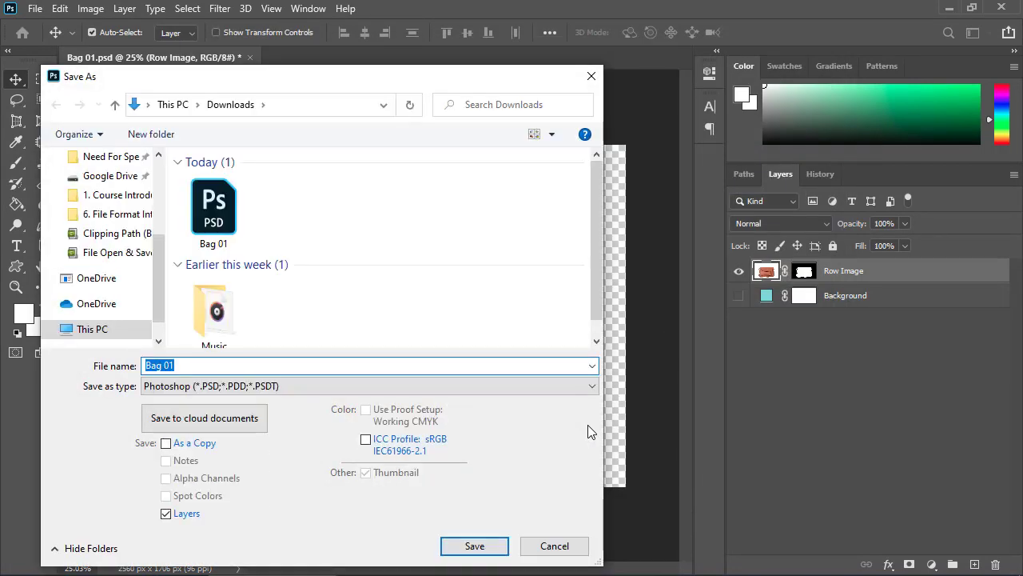
scroll(118, 254, up, 3)
scroll(118, 255, up, 3)
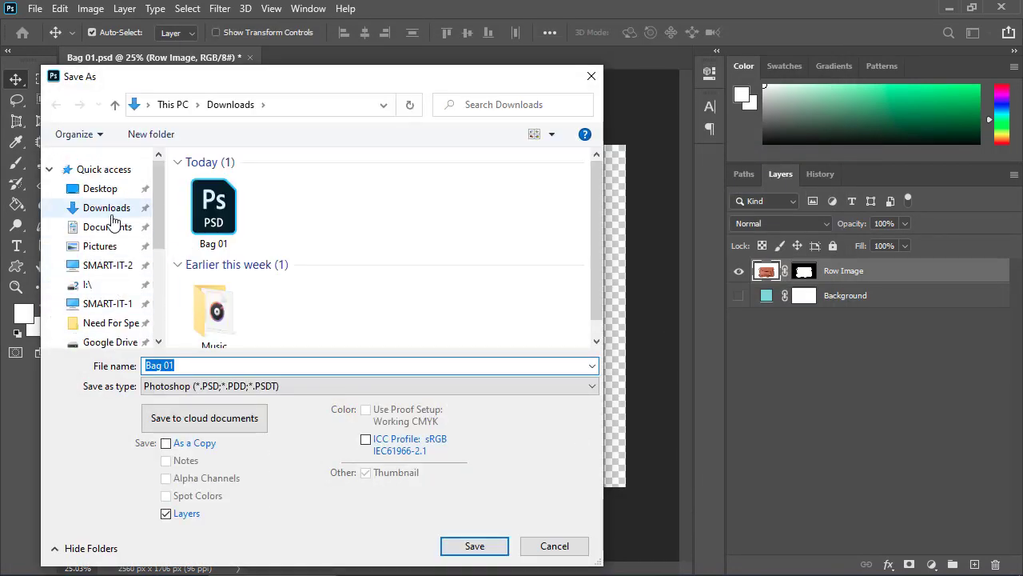
click(106, 210)
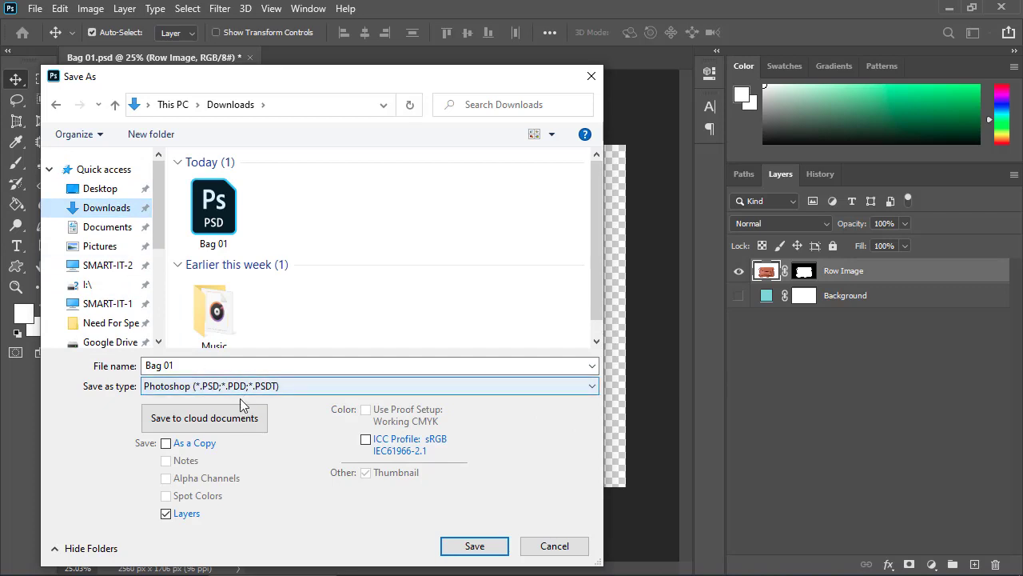
click(211, 388)
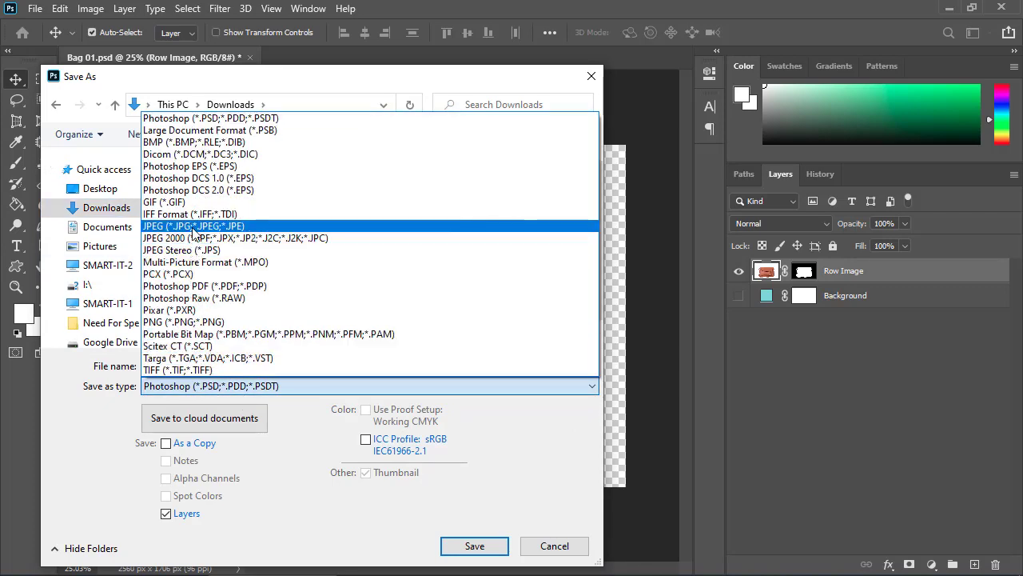
click(204, 323)
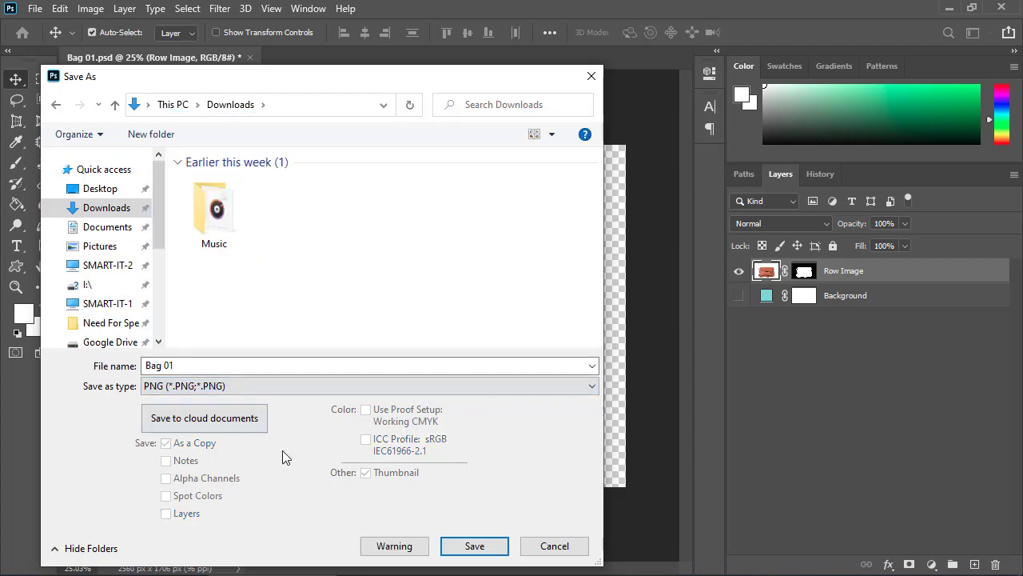
click(472, 545)
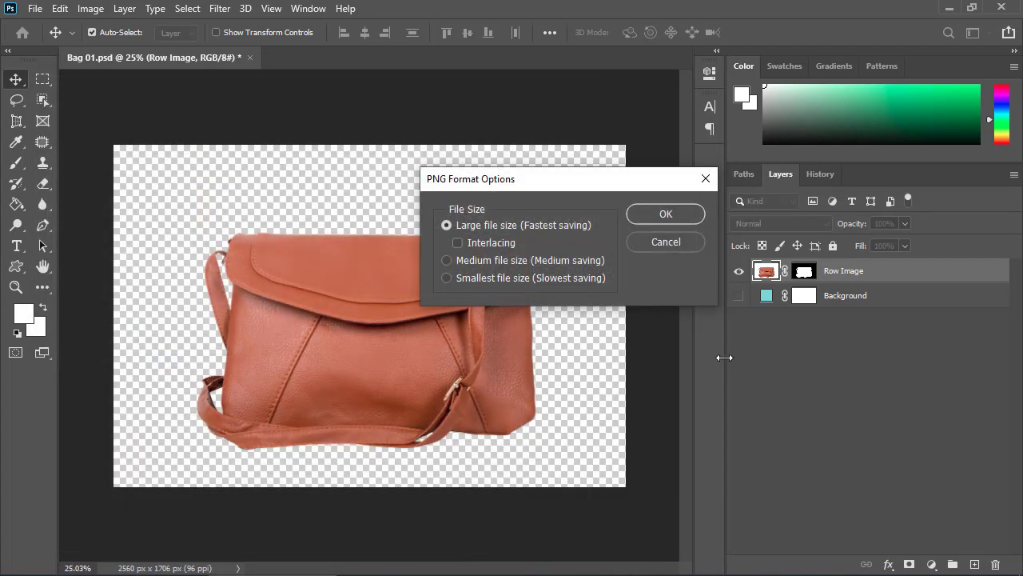
click(689, 214)
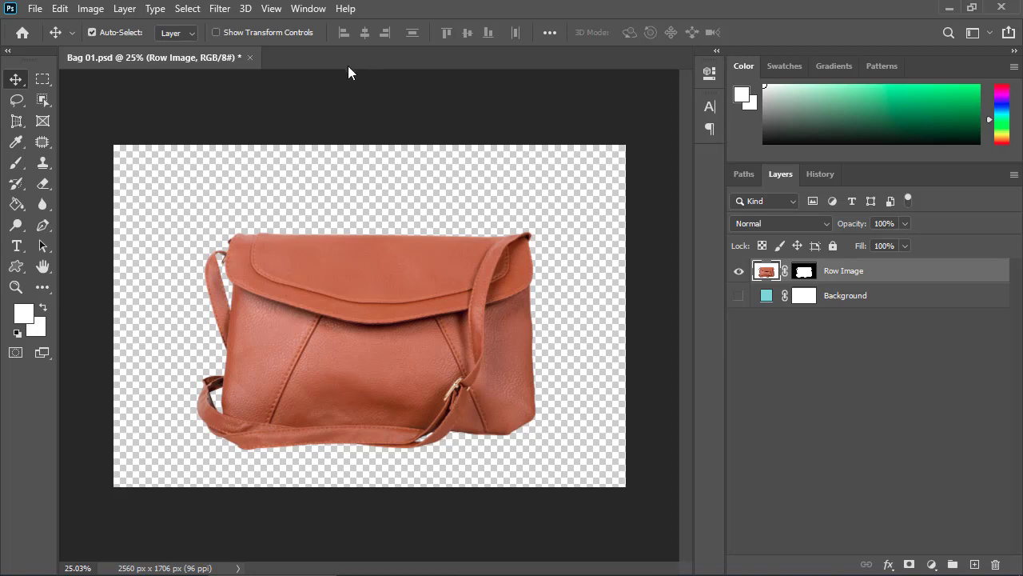
Close the Bag 01.psd document and save its changes.
click(248, 58)
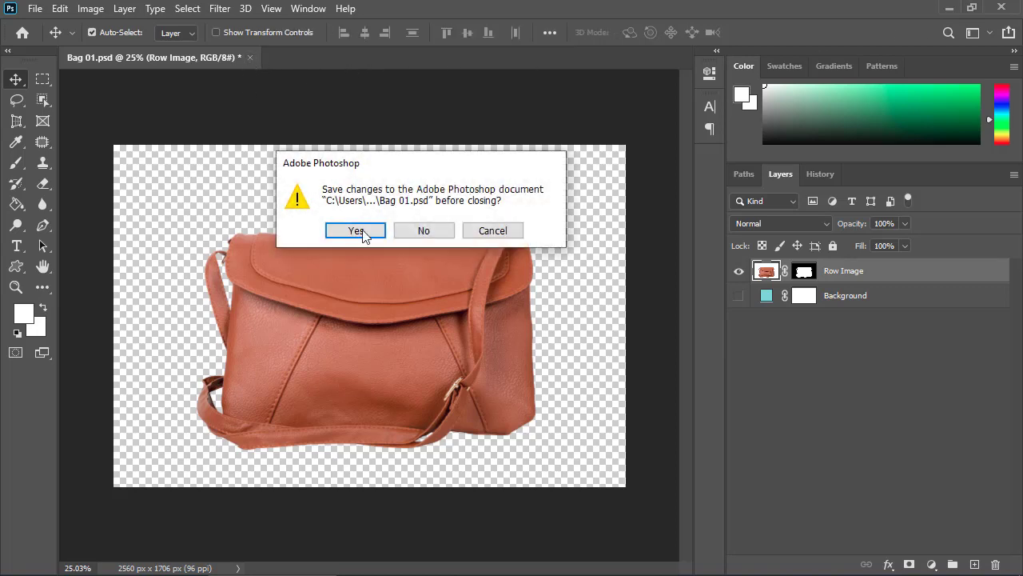
click(372, 231)
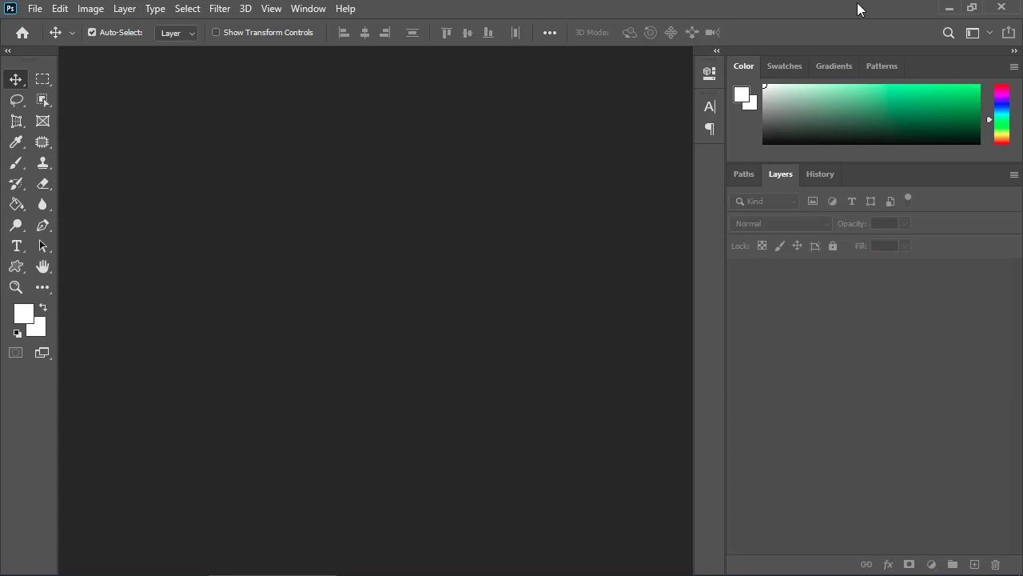
Minimize Photoshop and switch to File Explorer to check the saved Bag 01 files in the Downloads folder.
click(949, 8)
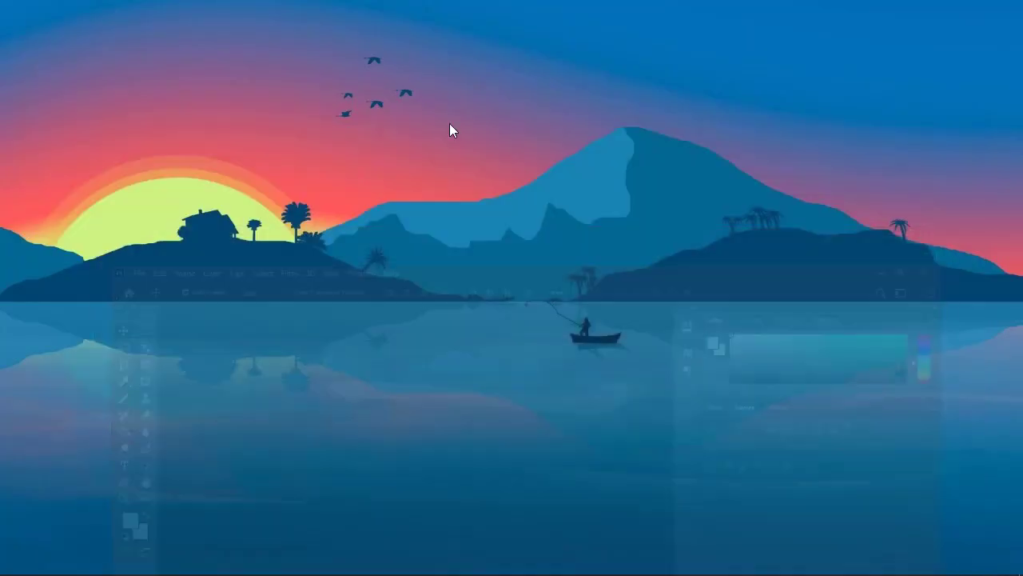
mouse_move(172, 570)
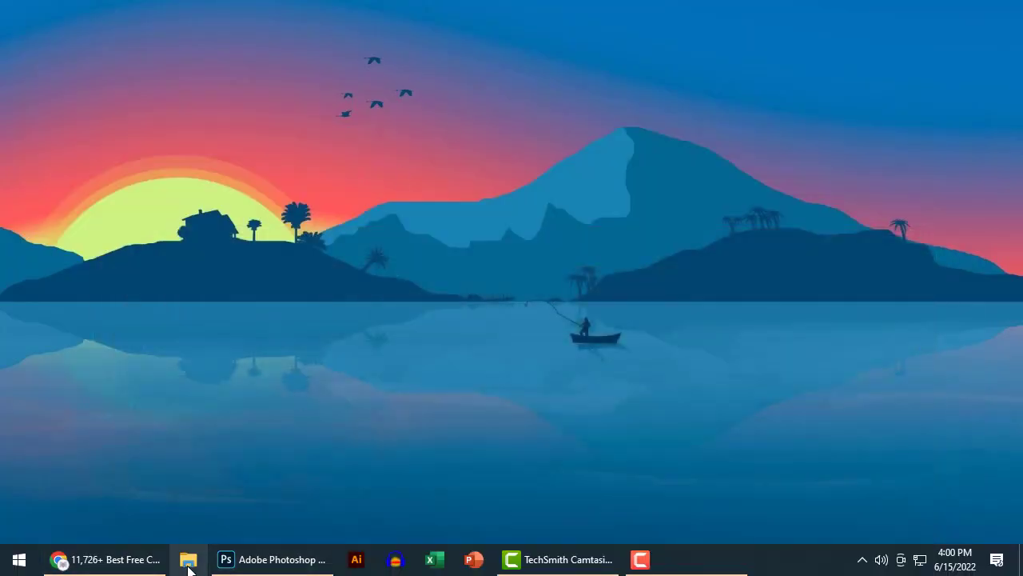
click(189, 560)
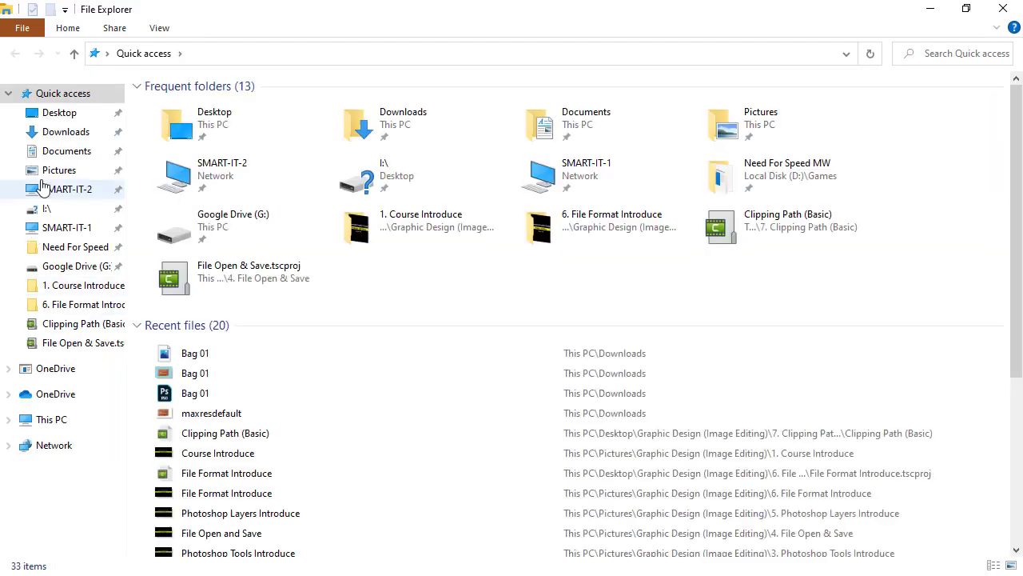
click(67, 131)
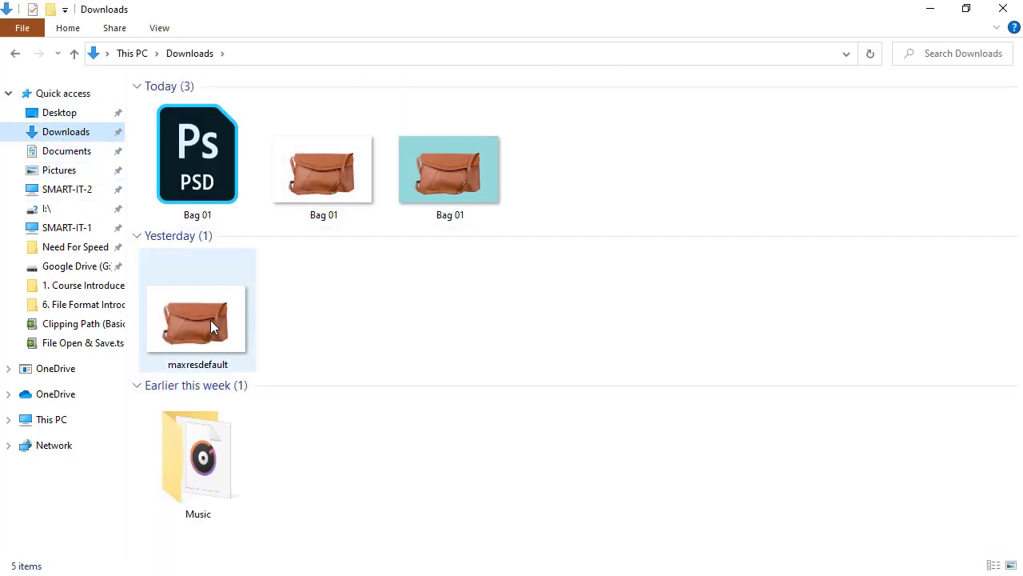
mouse_move(210, 320)
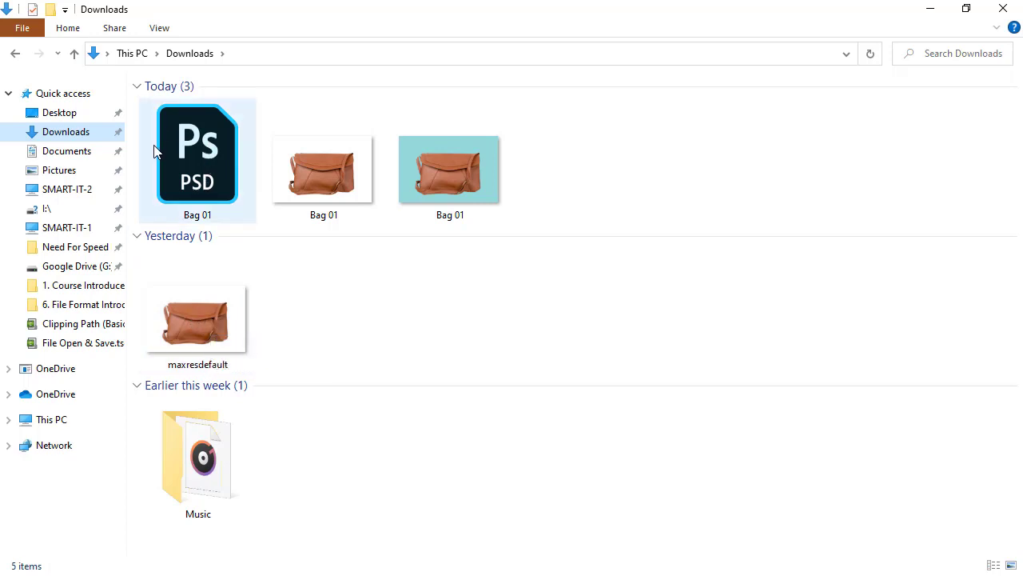
Check the file details of the saved Bag 01 files, and view the turquoise JPEG in Photos before closing it.
mouse_move(211, 174)
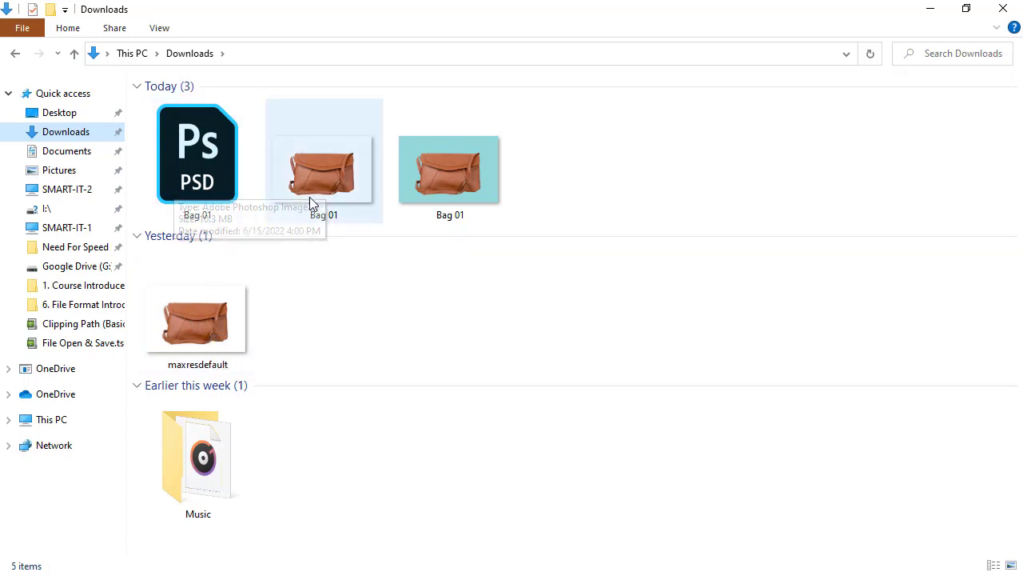
mouse_move(312, 224)
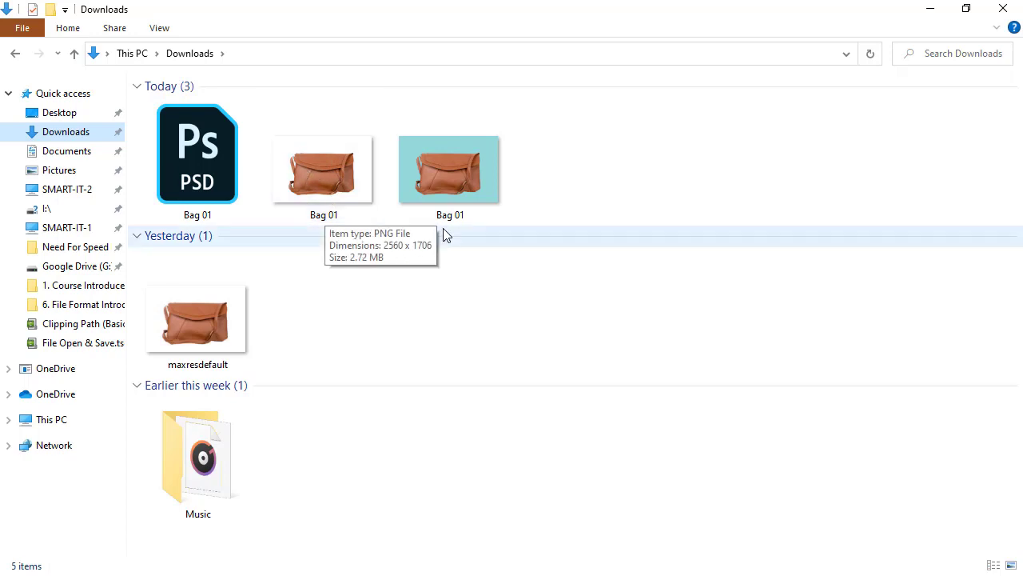
mouse_move(408, 205)
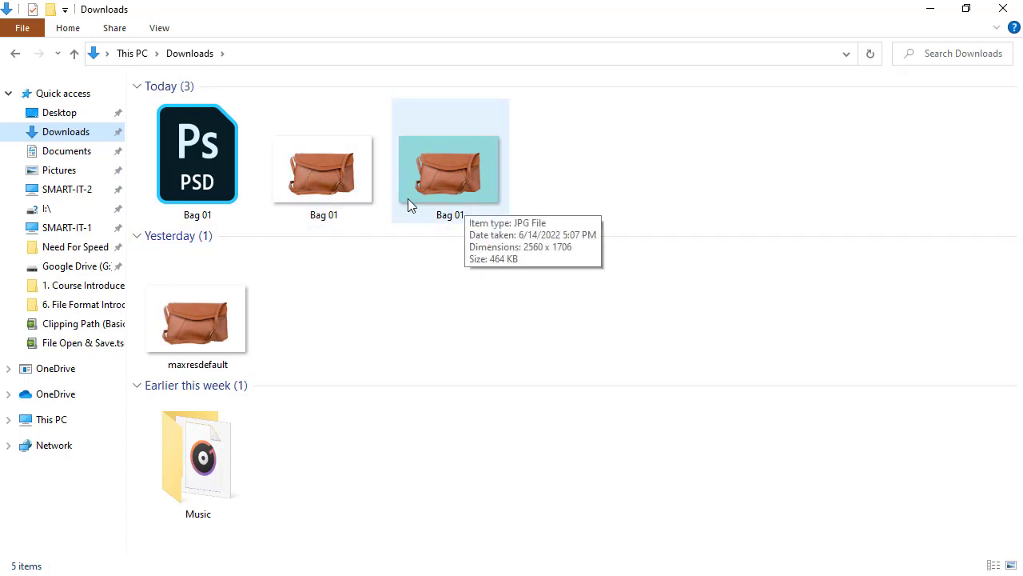
click(450, 184)
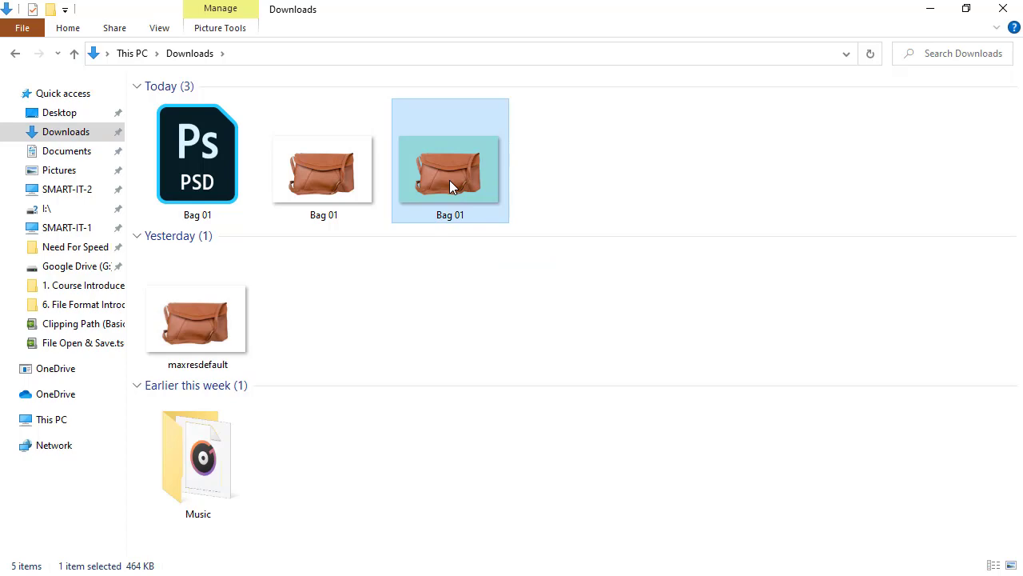
double_click(450, 186)
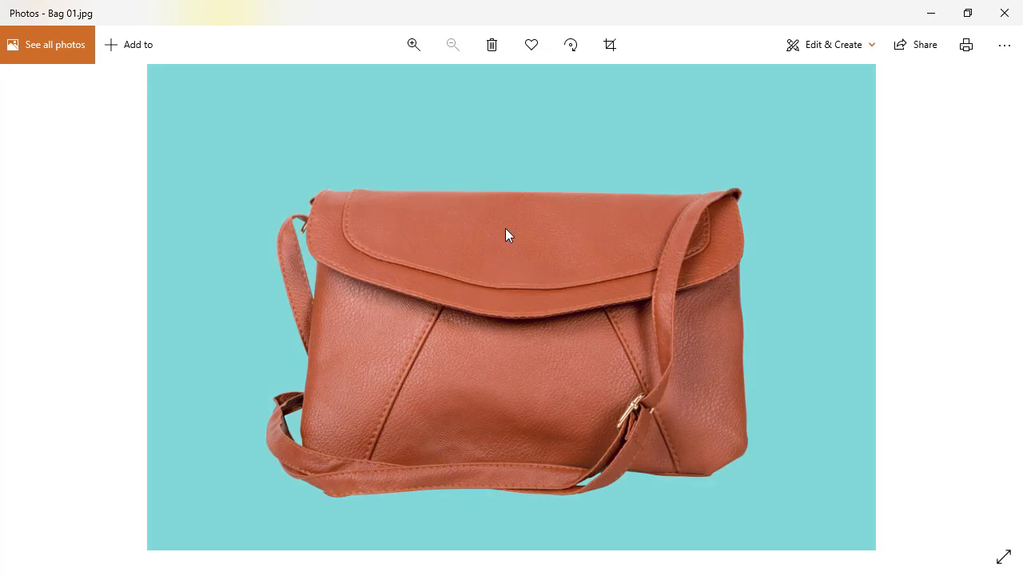
click(1004, 13)
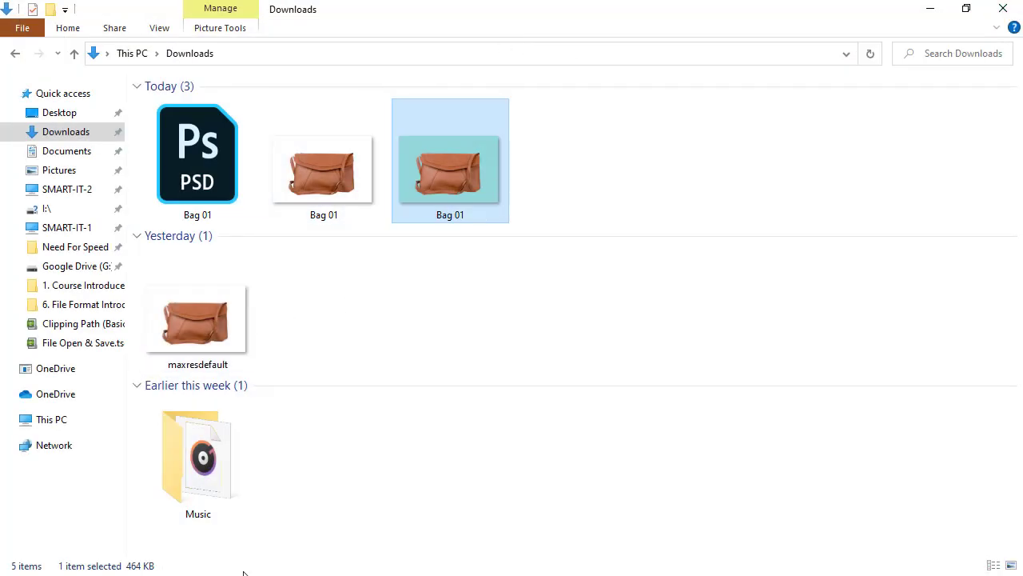
Switch to Photoshop, open the turquoise Bag 01 JPEG from the Downloads folder and unlock its Background layer.
click(930, 8)
click(293, 564)
click(935, 11)
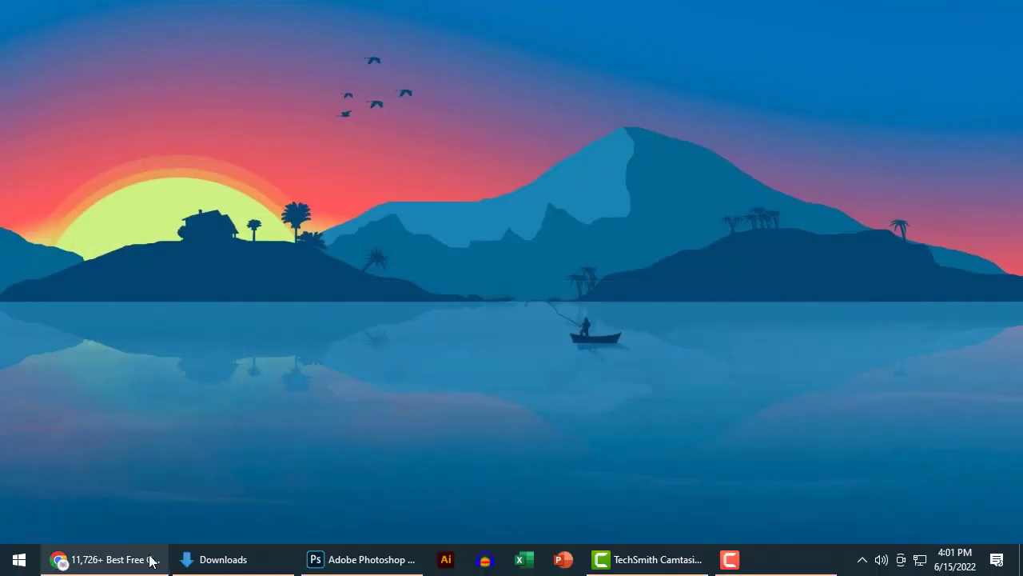
click(332, 565)
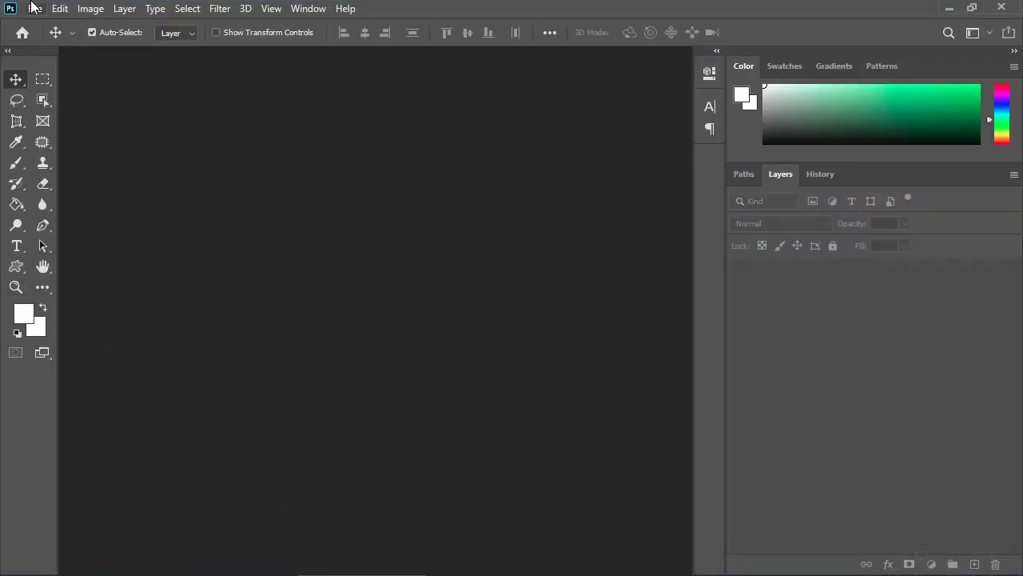
click(35, 8)
click(51, 41)
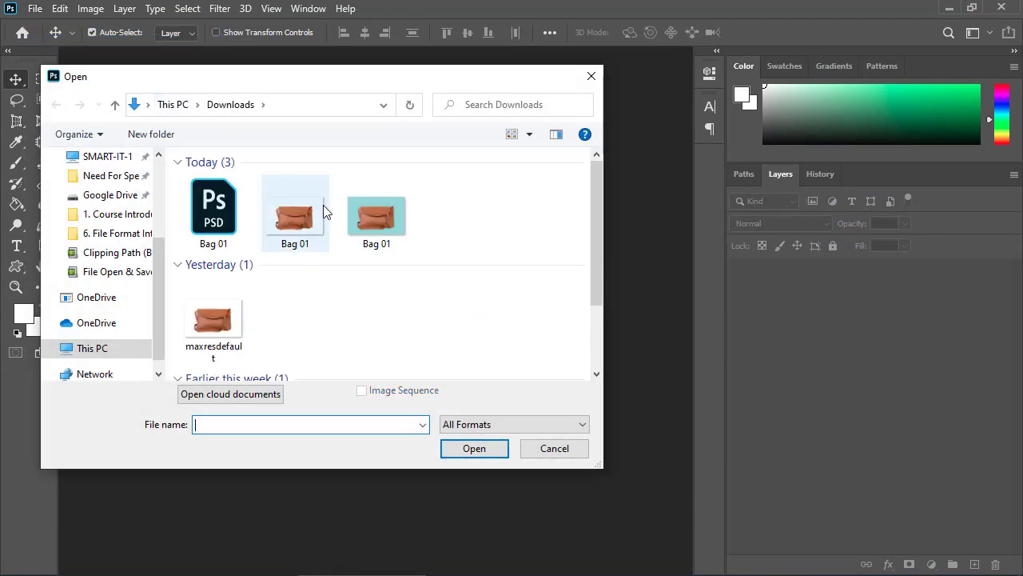
click(370, 205)
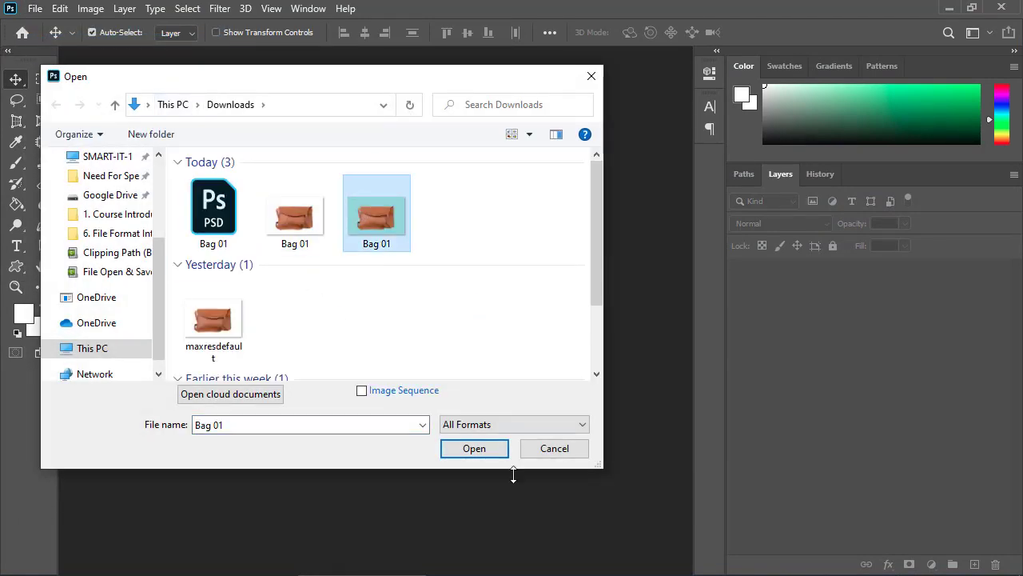
click(489, 451)
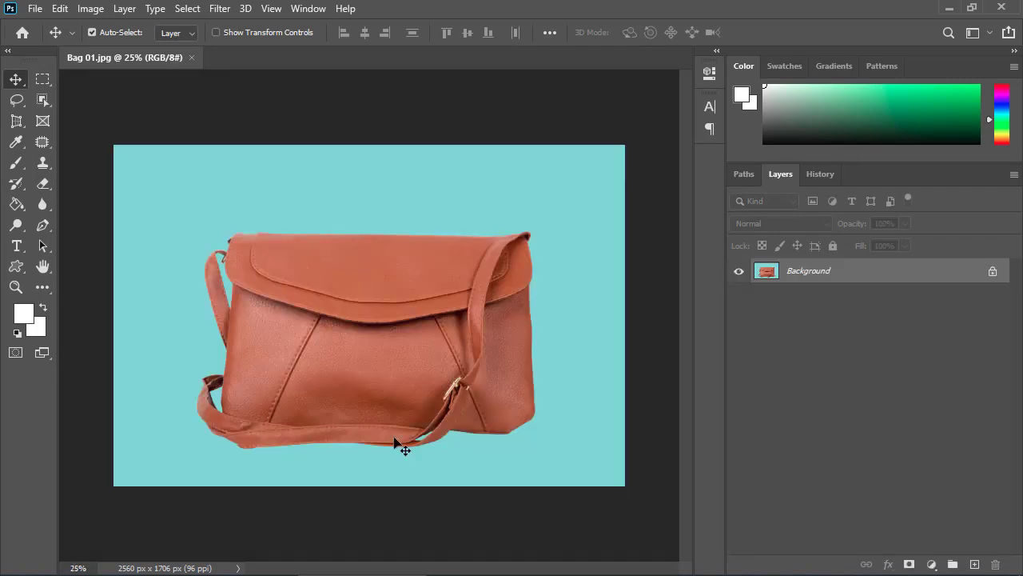
click(993, 273)
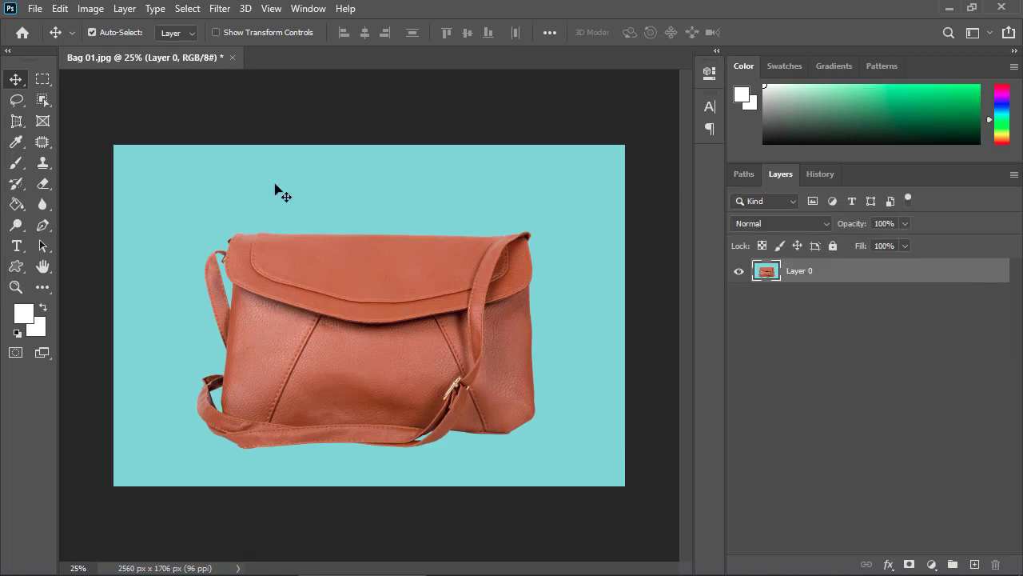
Load the saved paths Path 1 out and Path 2 in together as a selection, and deselect it.
click(743, 173)
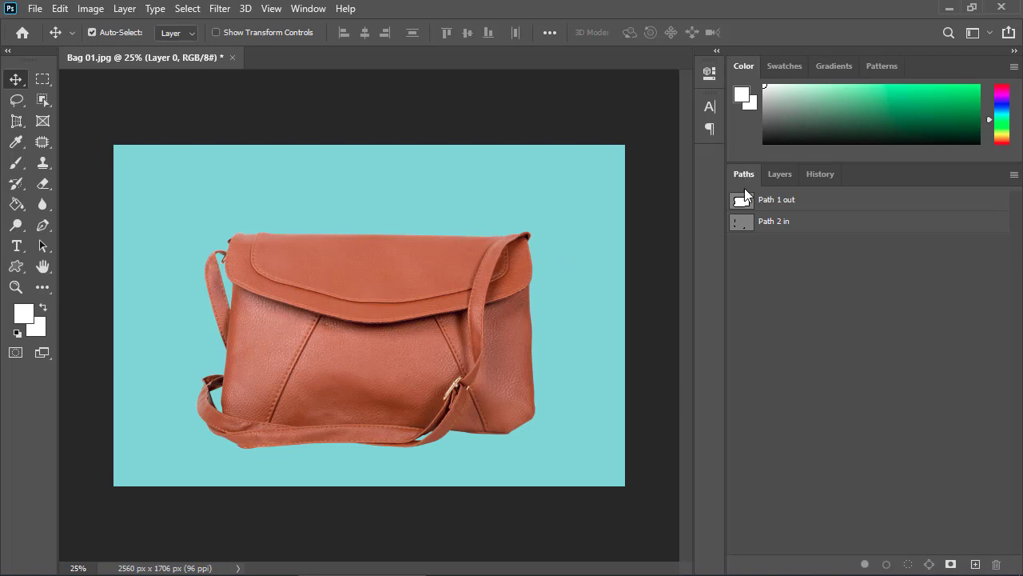
click(786, 204)
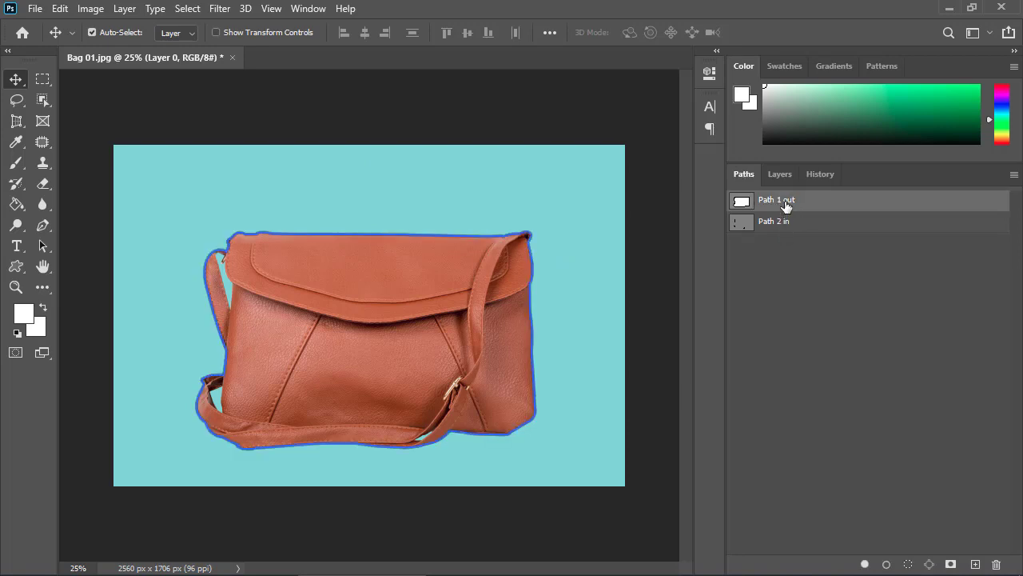
ctrl+click(786, 223)
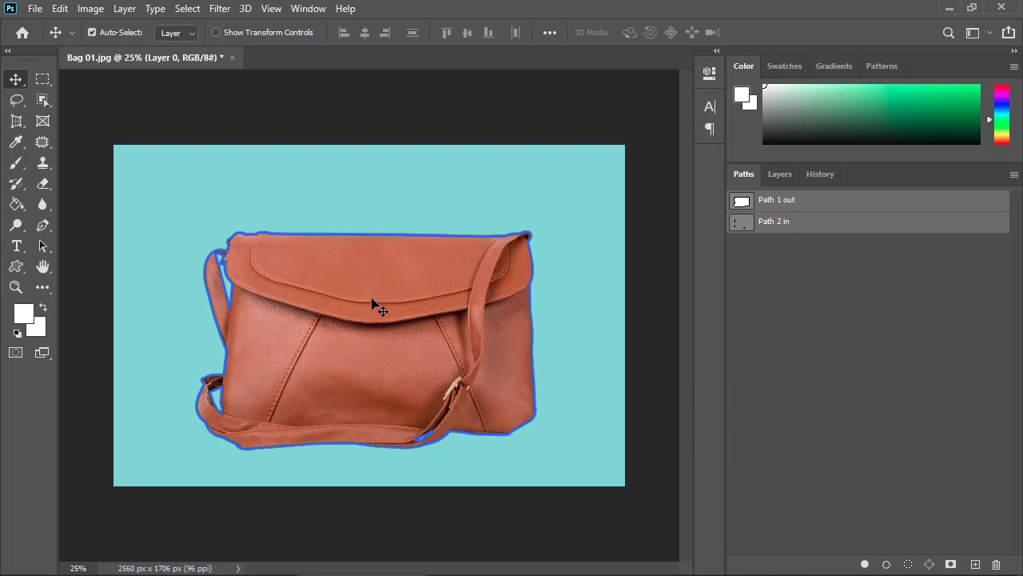
key(ctrl)
key(ctrl+Return)
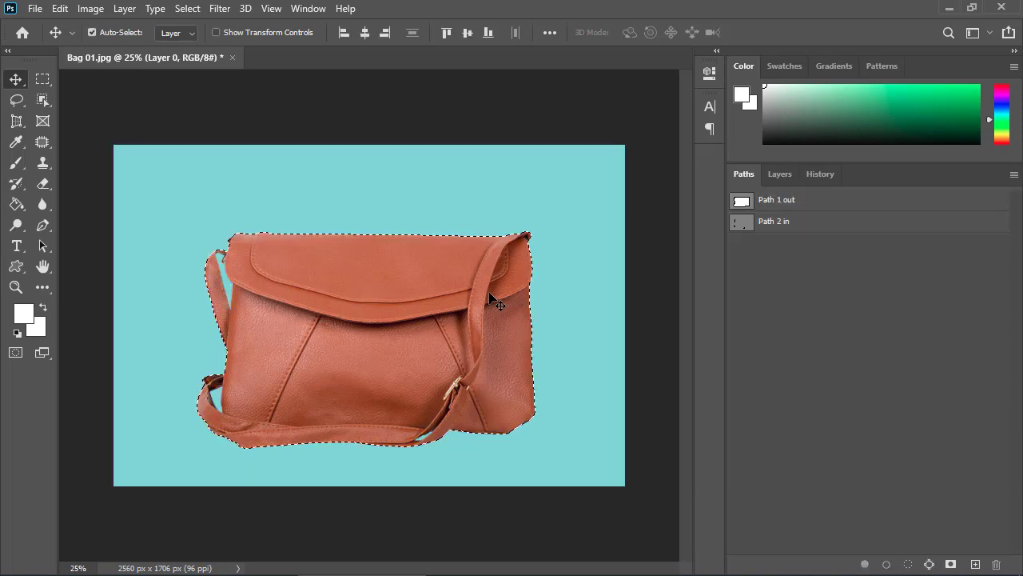
key(ctrl+d)
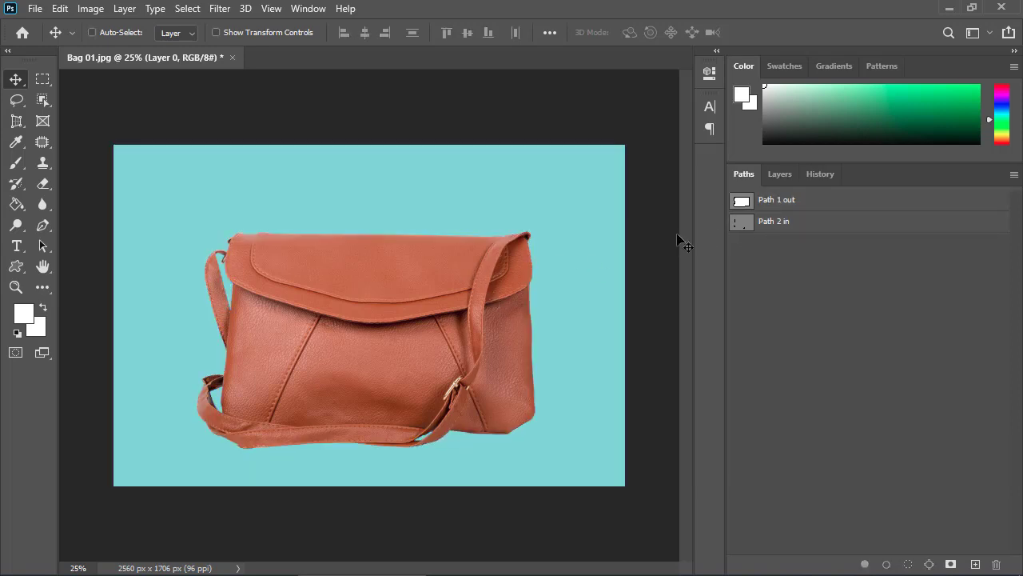
Make a new anti-aliased selection from Path 1 out and Path 2 in together, with a feather radius of 0 pixels.
click(794, 229)
shift+click(790, 203)
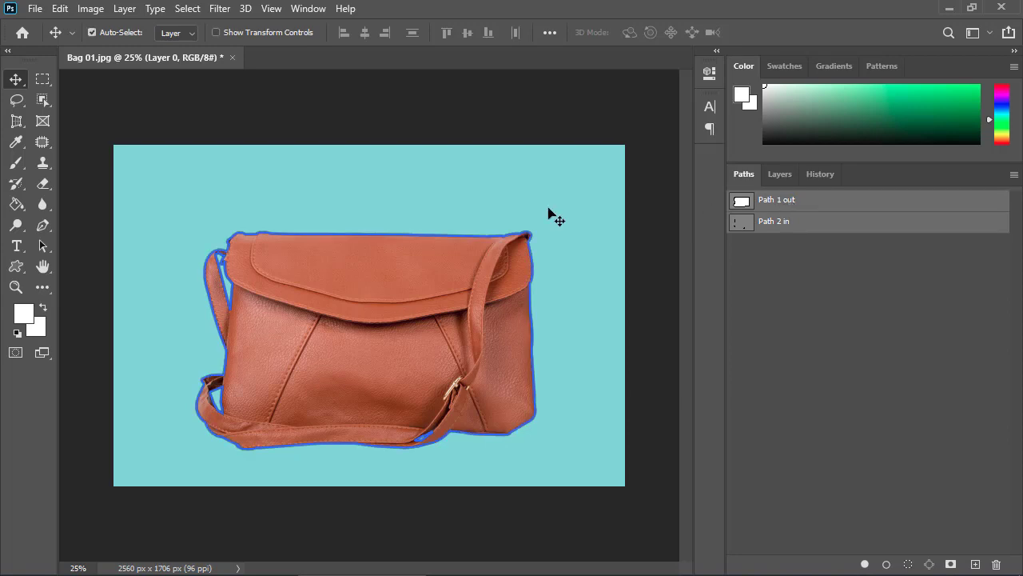
drag(43, 225, 104, 272)
right_click(290, 221)
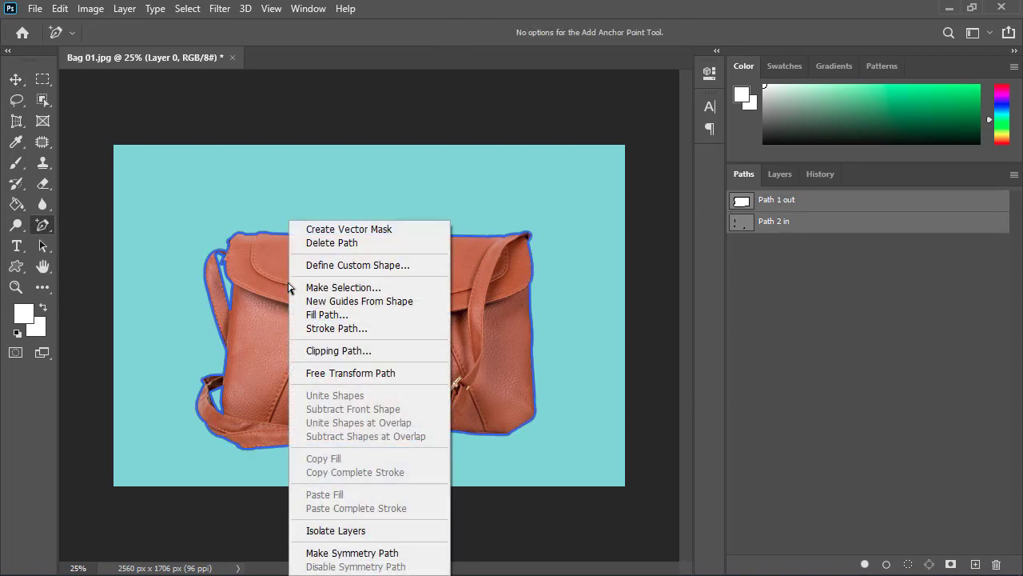
click(381, 290)
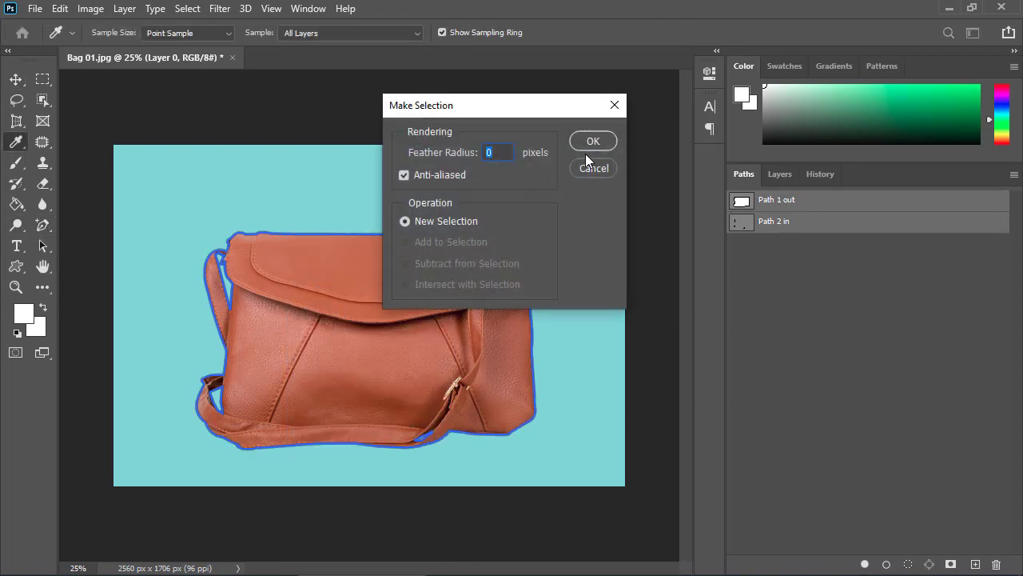
click(593, 144)
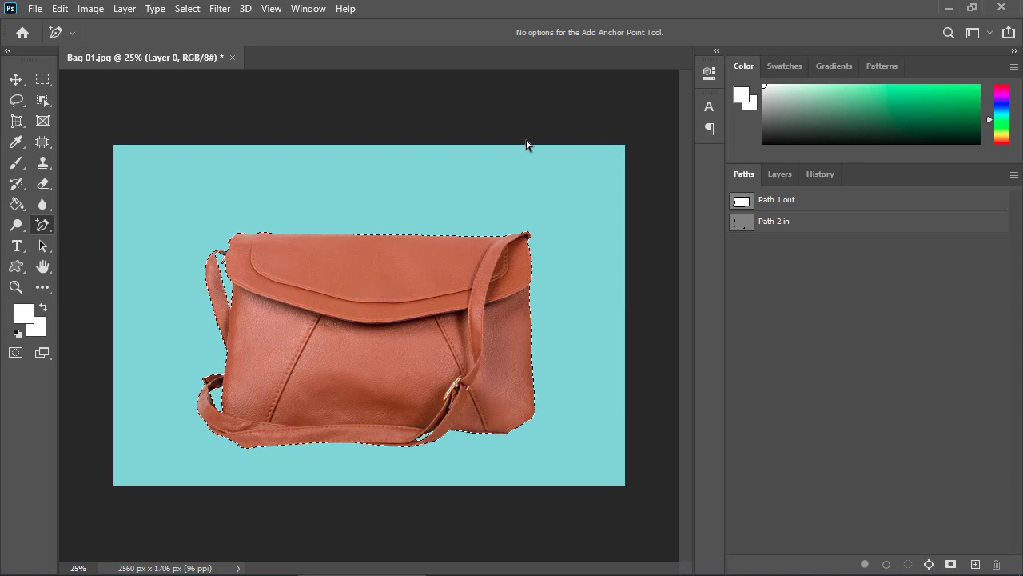
Mask Layer 0 with the handbag selection and add a new empty layer beneath it.
click(786, 178)
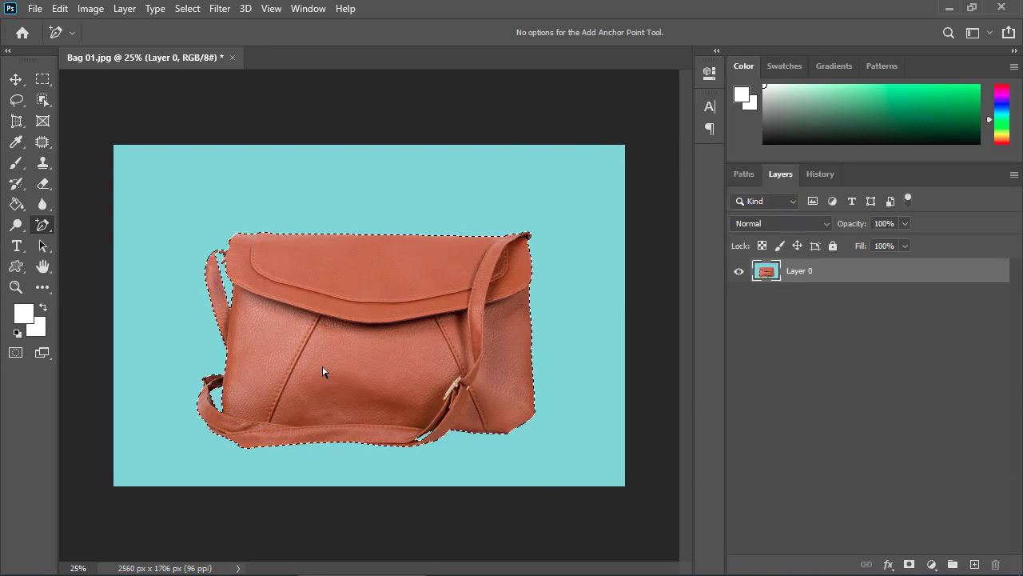
click(909, 564)
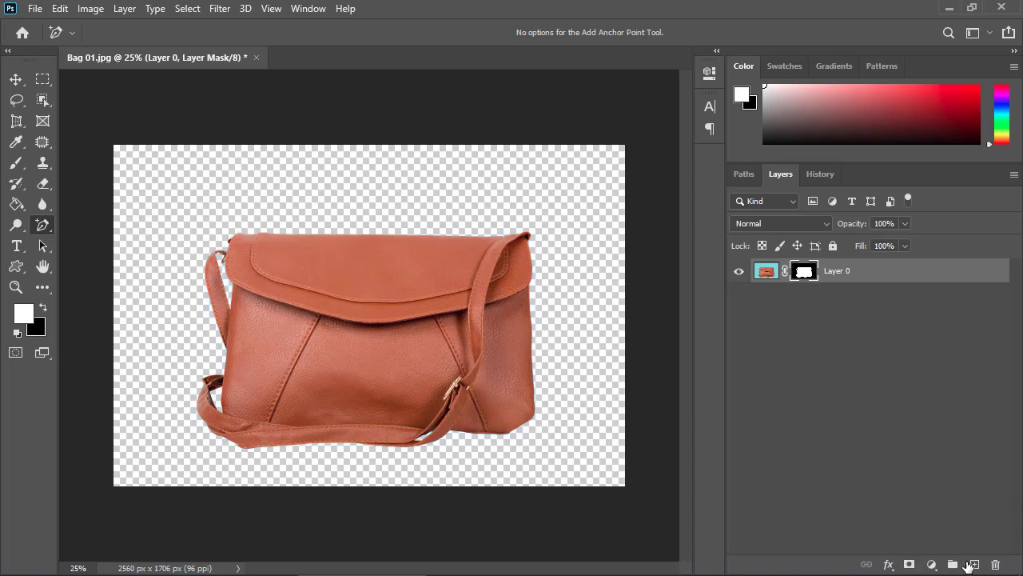
click(976, 565)
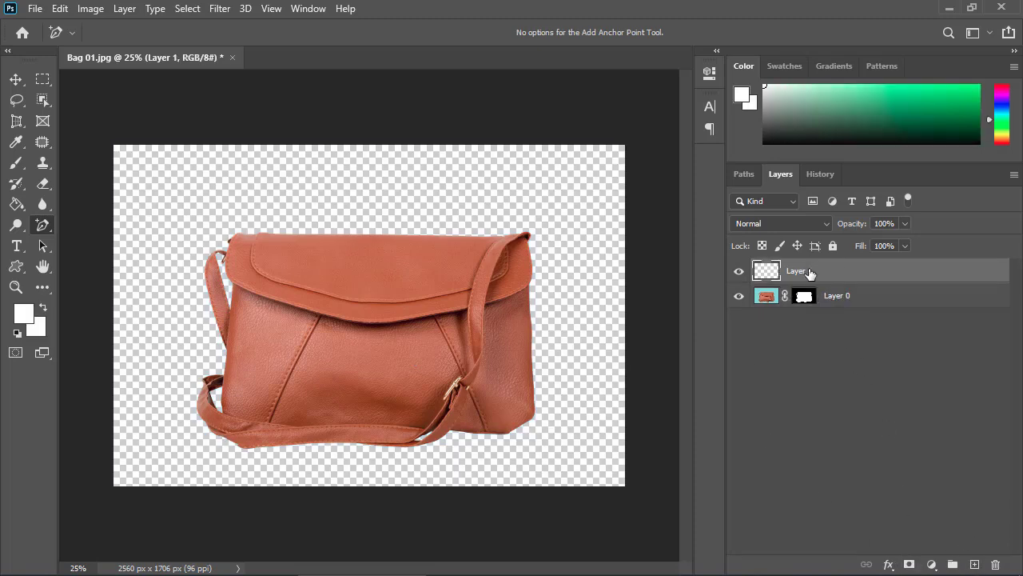
drag(808, 275, 810, 313)
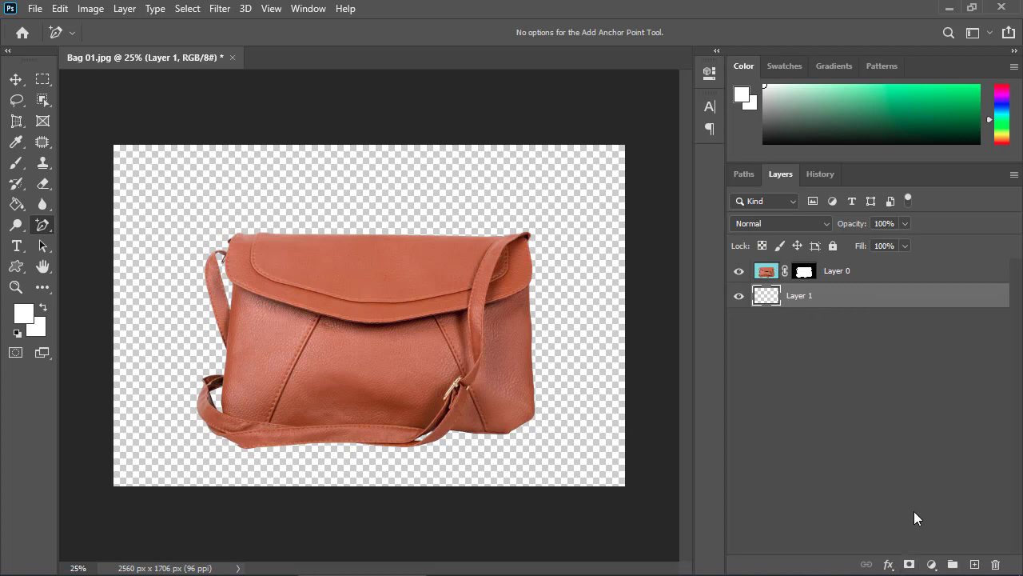
click(952, 564)
click(931, 564)
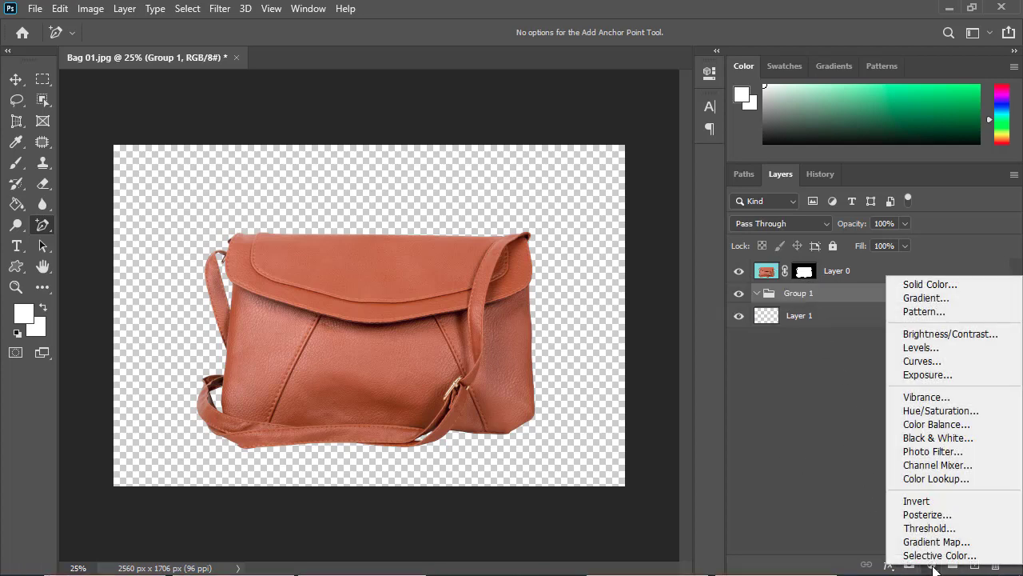
key(Escape)
key(ctrl+z)
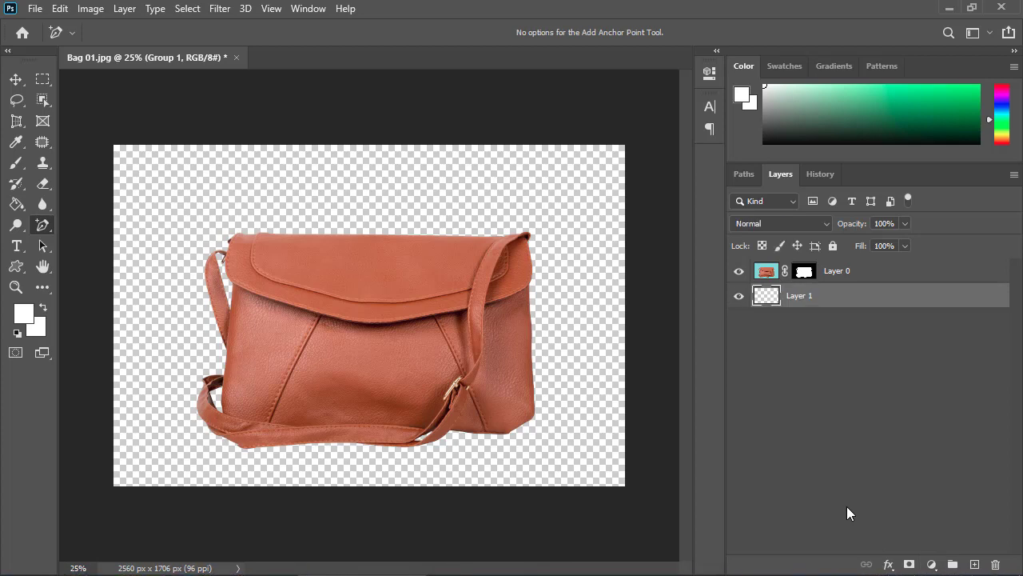
Add a Gradient Fill layer below the masked handbag, using the blue-to-pink preset from the Purples group.
click(932, 564)
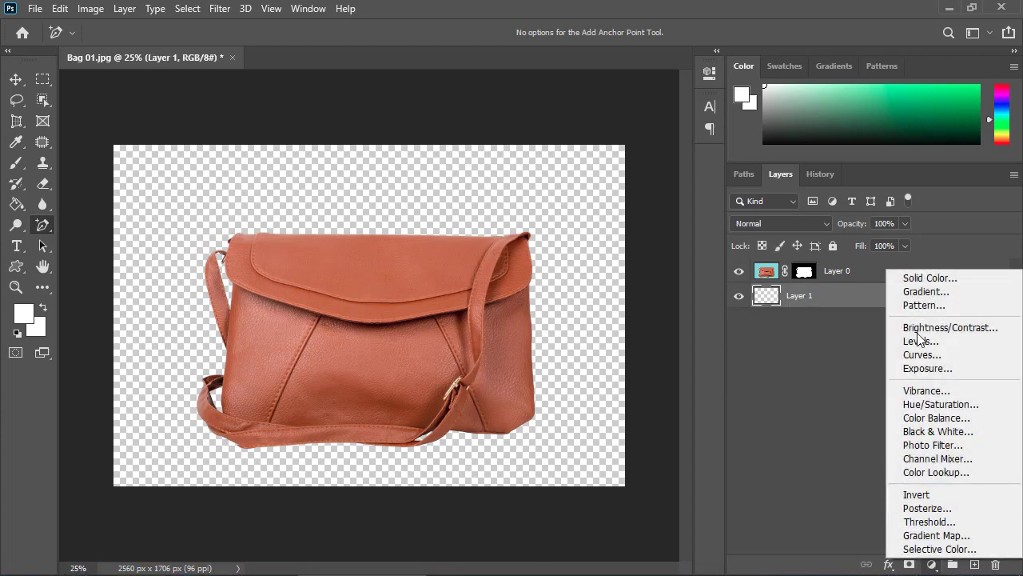
click(913, 293)
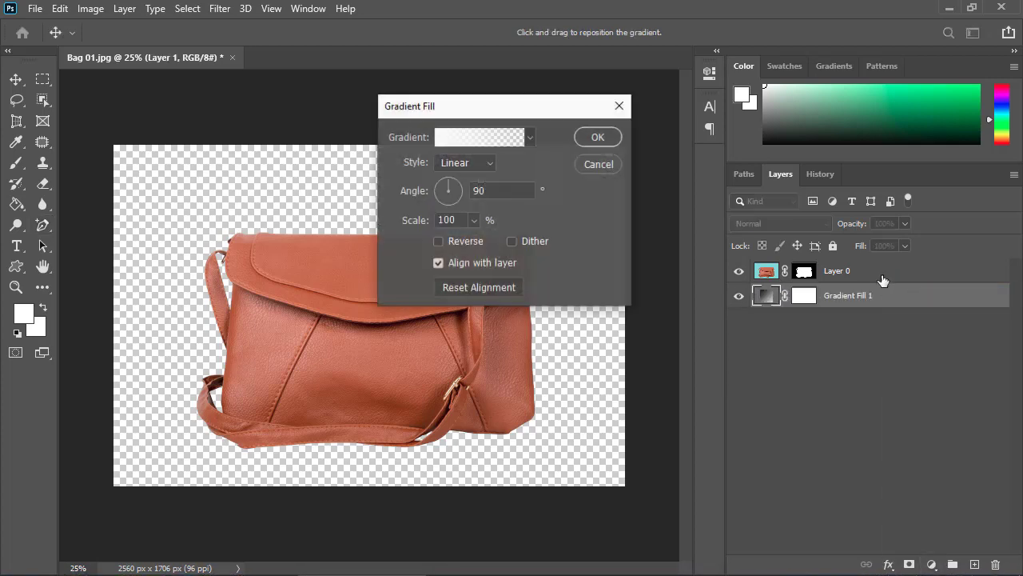
click(529, 137)
scroll(444, 208, down, 1)
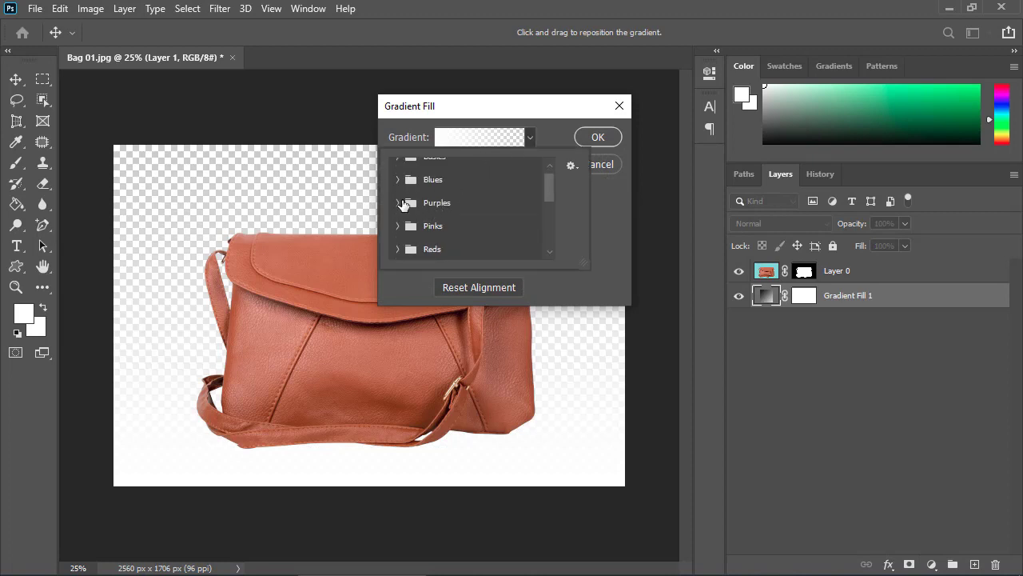
click(399, 203)
scroll(467, 228, down, 2)
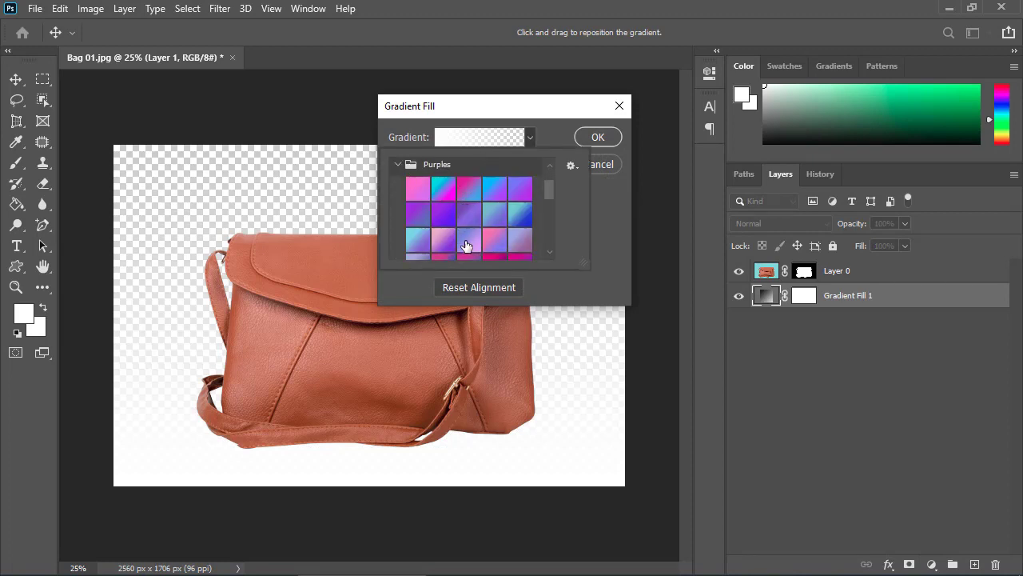
click(467, 242)
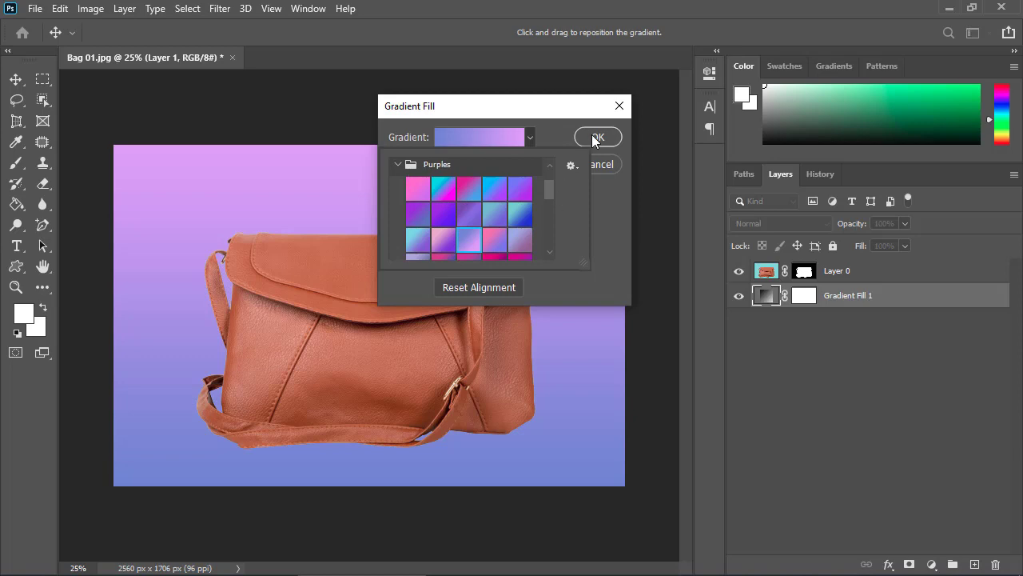
click(596, 137)
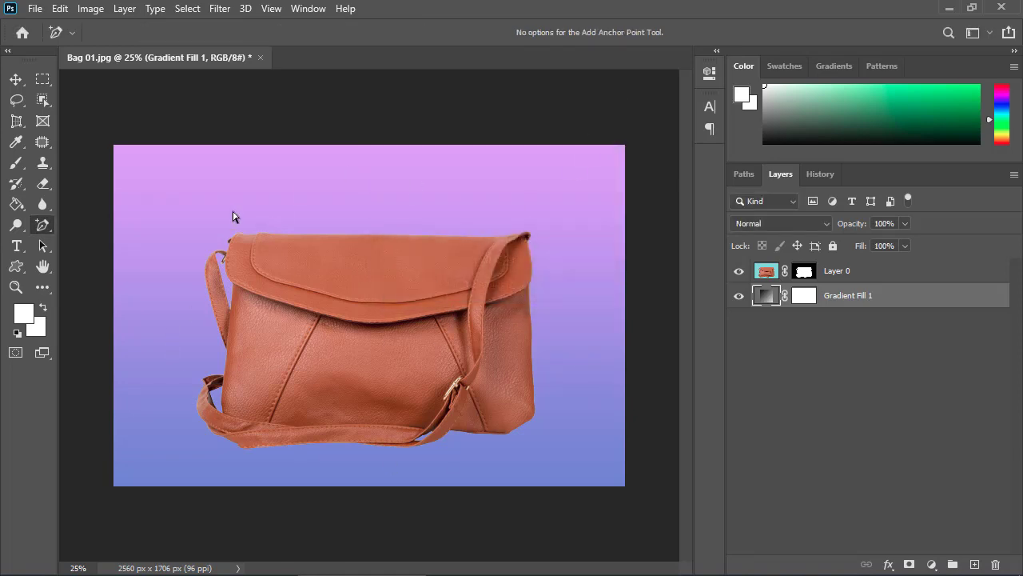
click(36, 8)
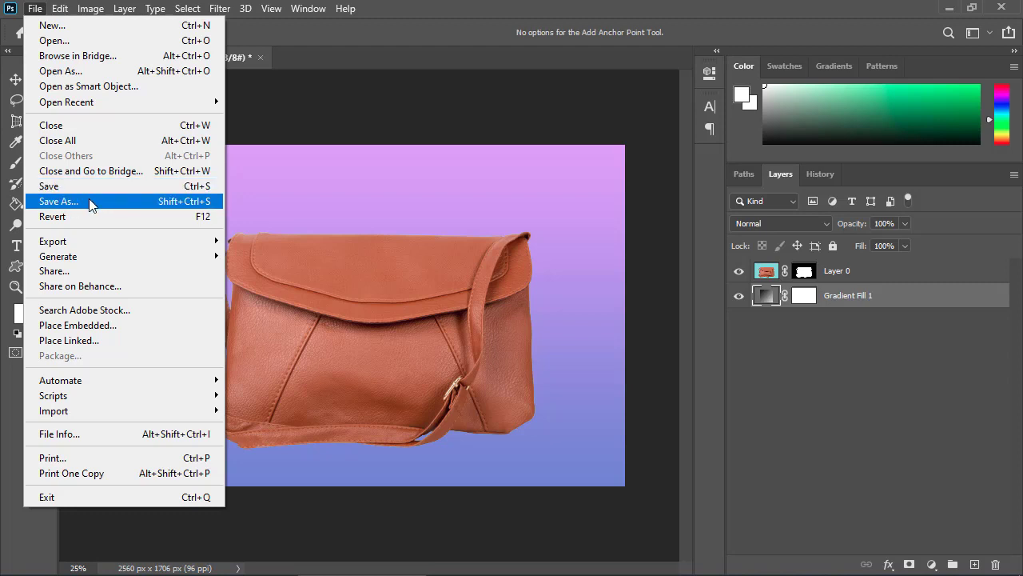
click(316, 198)
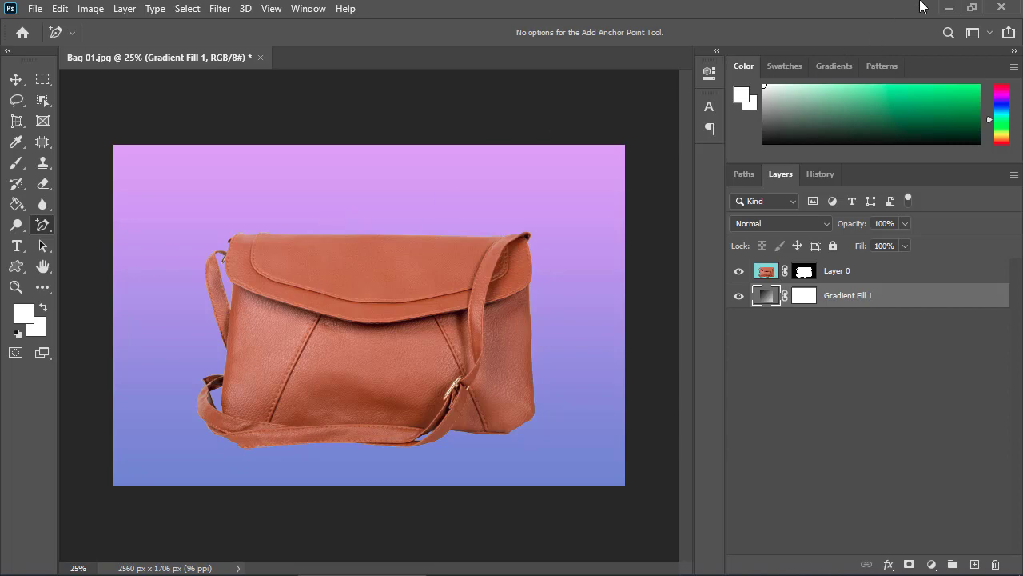
Switch to the web browser and open the brown leather sling bag photo from the Unsplash bag results.
click(957, 6)
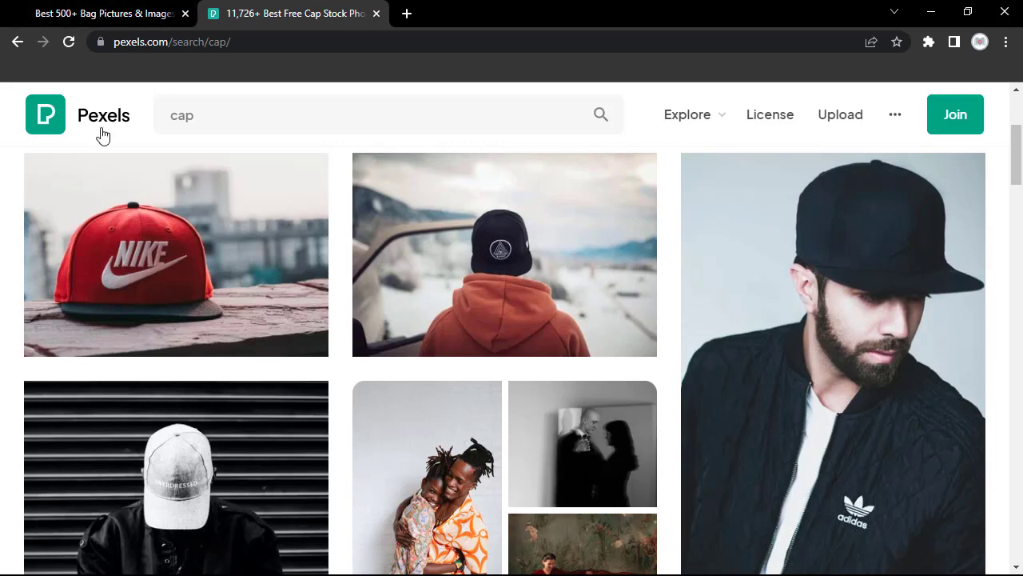
click(114, 13)
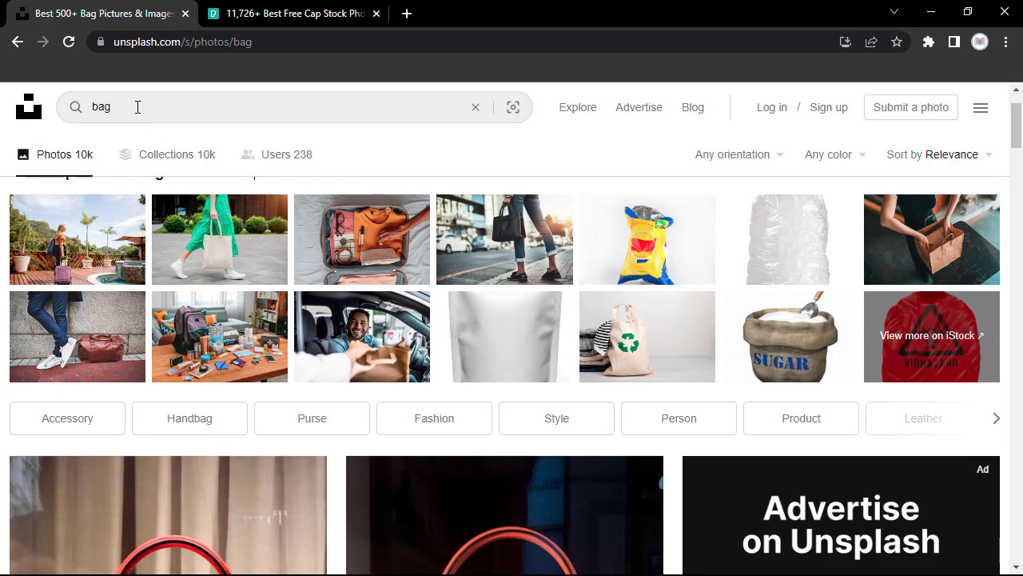
scroll(111, 106, down, 4)
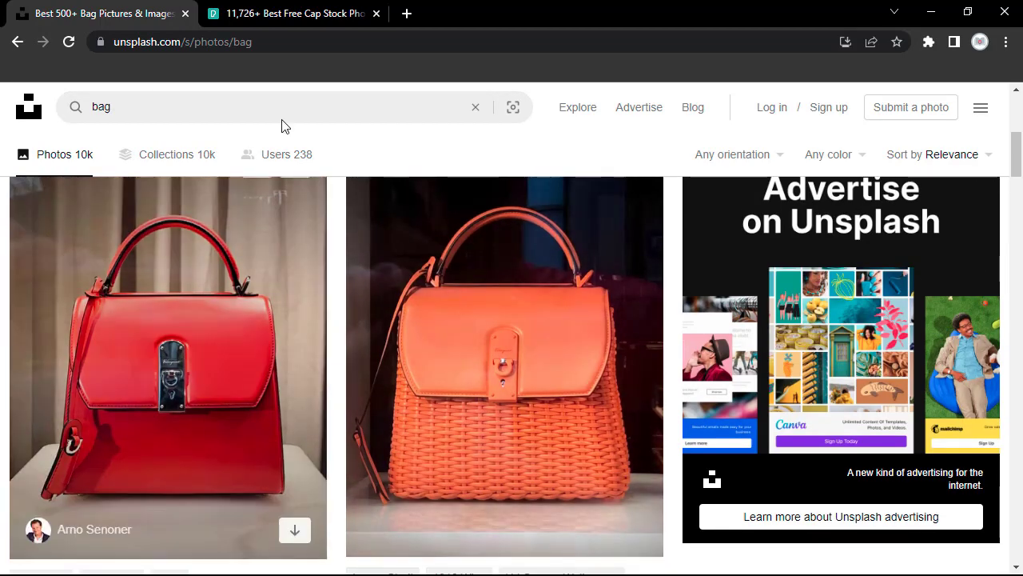
scroll(488, 356, down, 7)
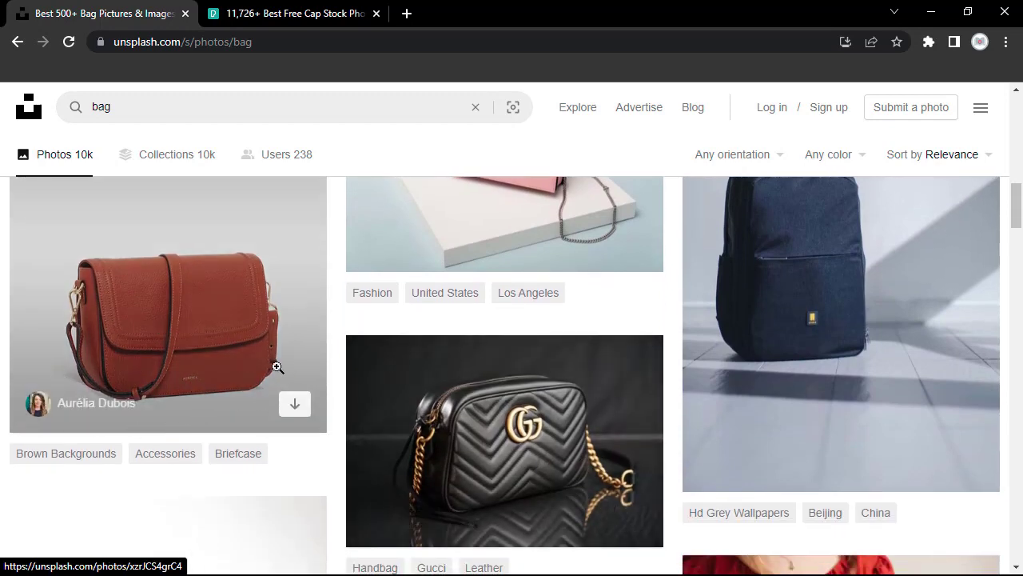
click(169, 304)
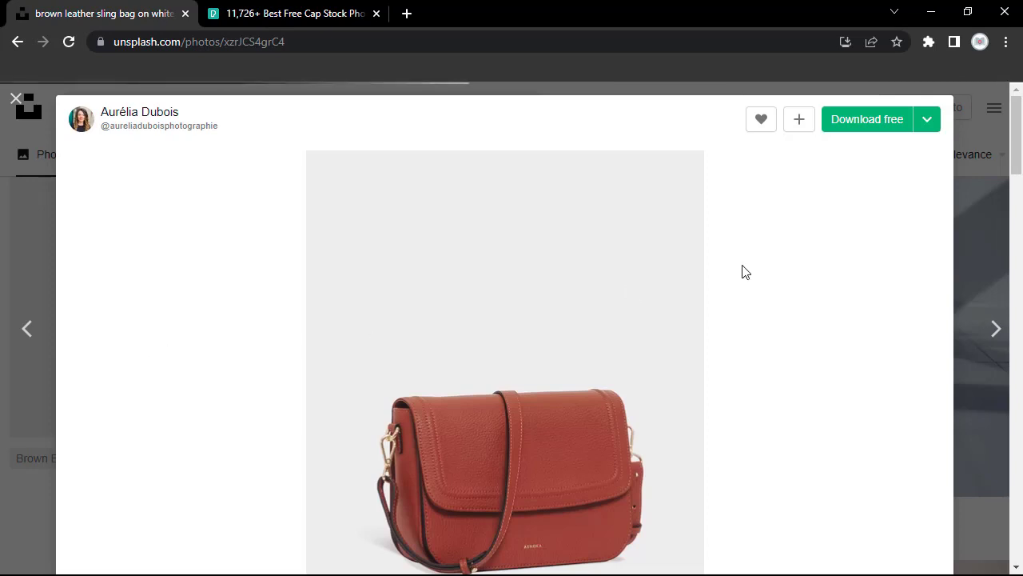
Check the download size options for the sling bag photo and close the photo.
click(927, 128)
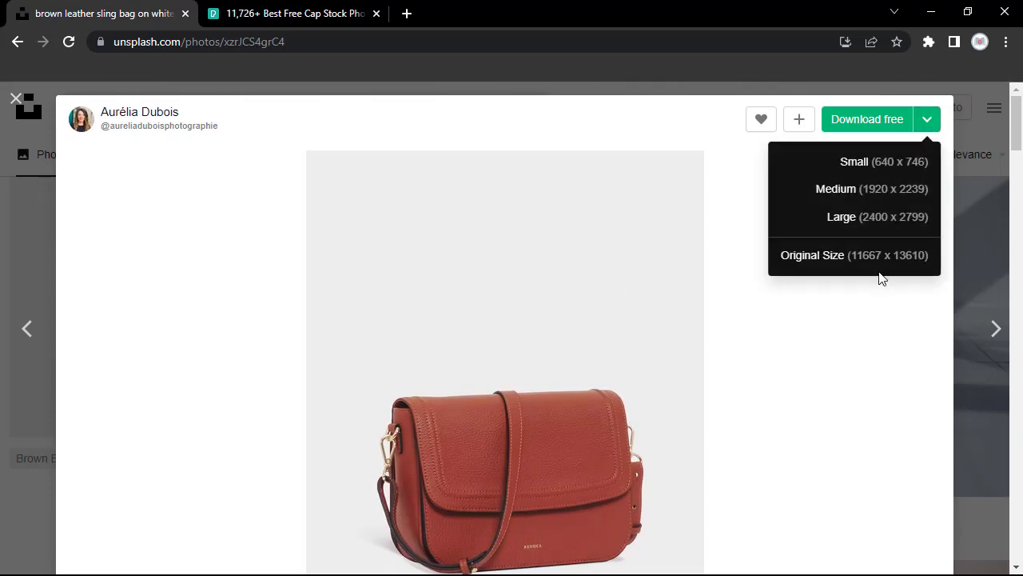
click(926, 124)
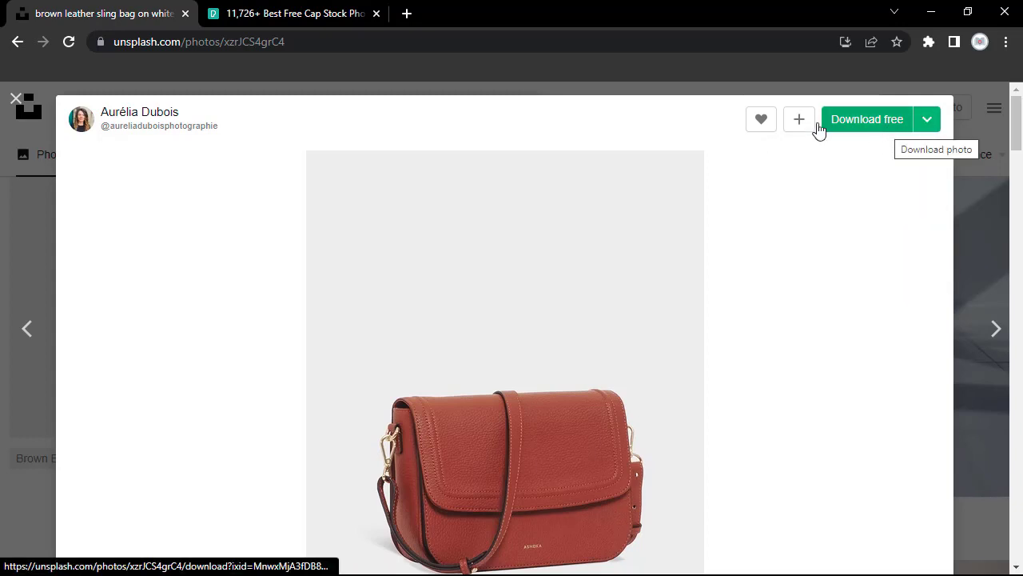
click(12, 98)
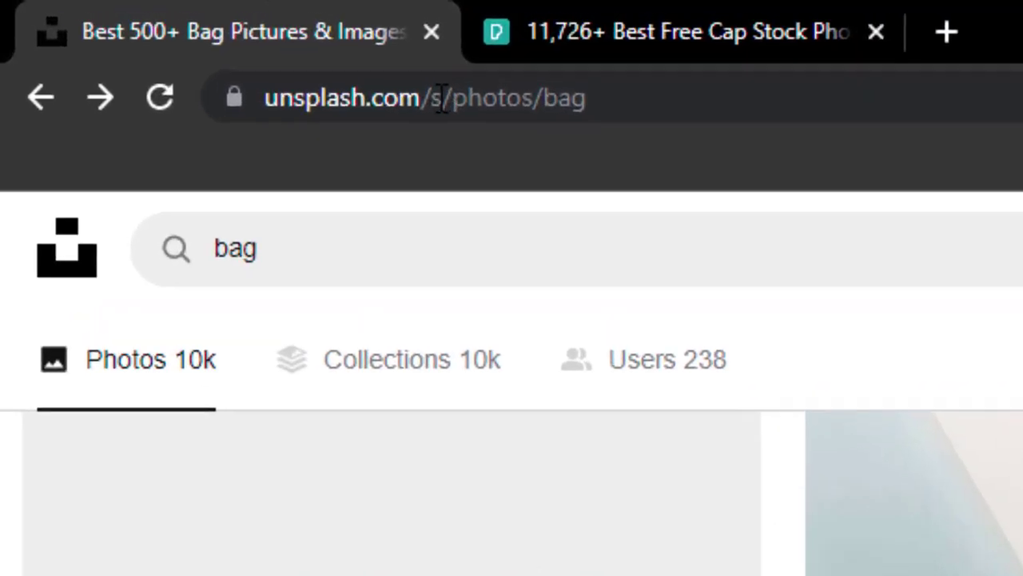
Highlight the Unsplash and Pexels site addresses, look through the Pexels cap photos, return to the Unsplash bag results and minimize the browser.
drag(418, 96, 233, 101)
click(624, 12)
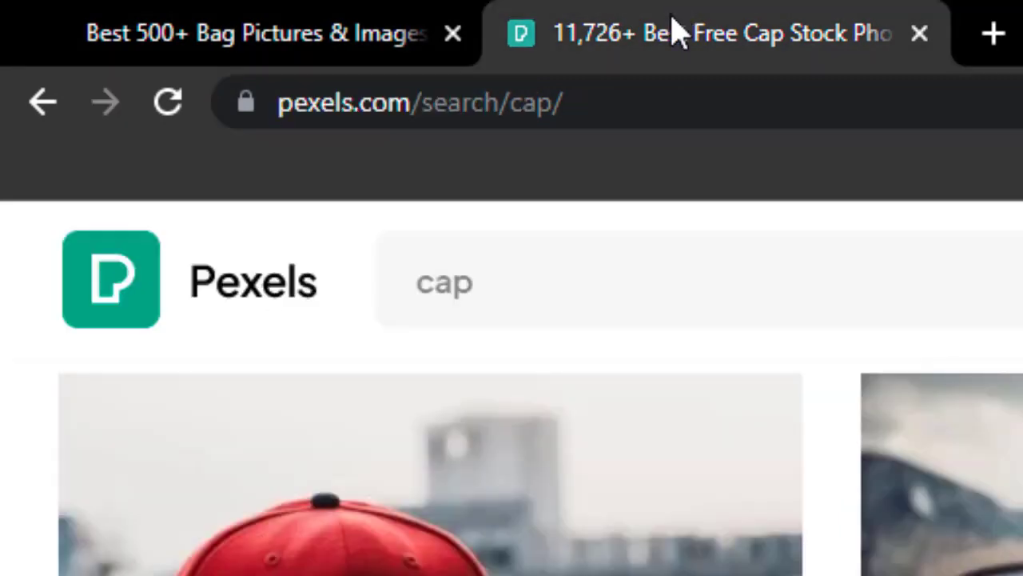
drag(407, 102, 227, 167)
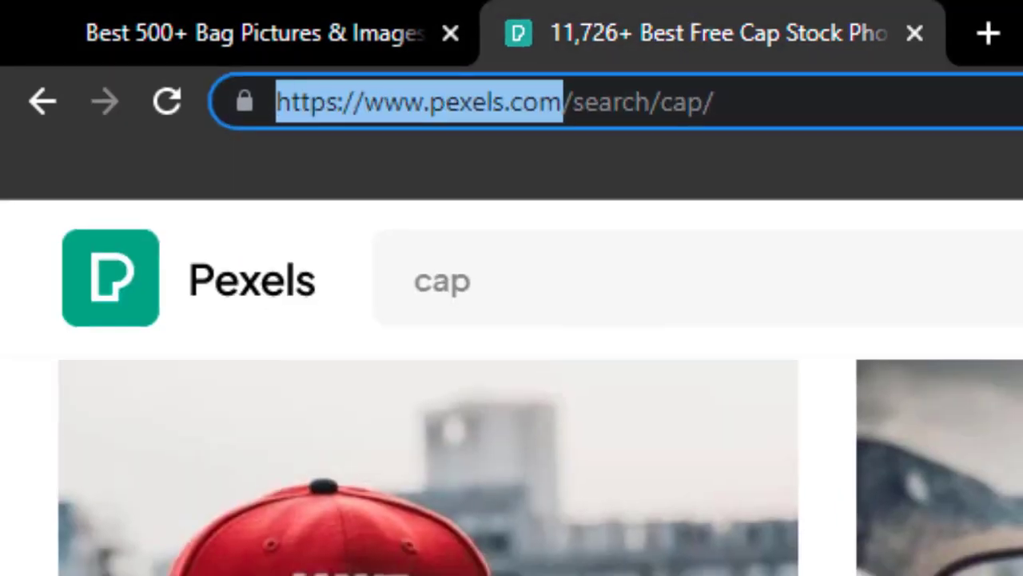
scroll(512, 479, down, 3)
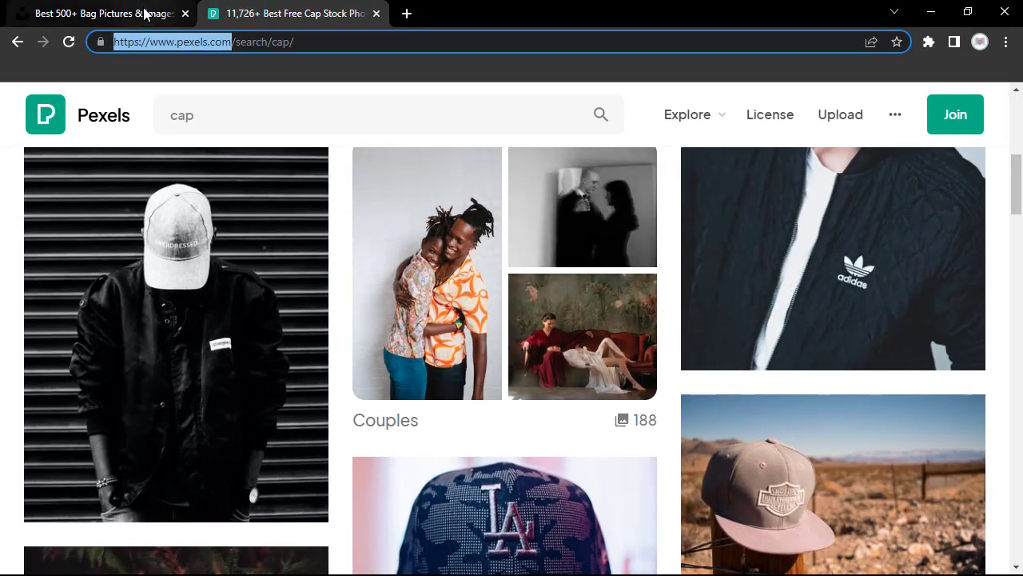
click(146, 14)
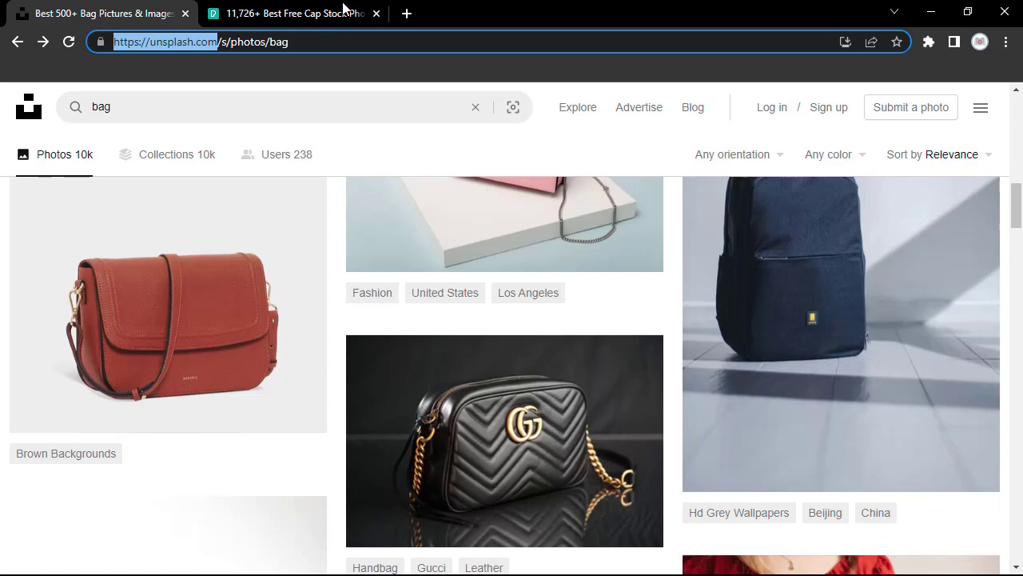
click(932, 13)
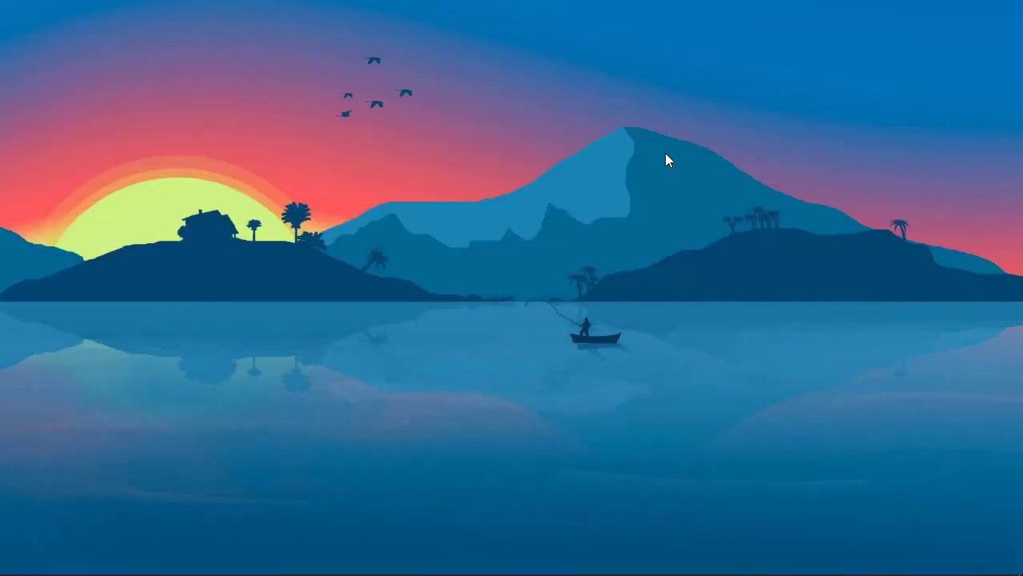